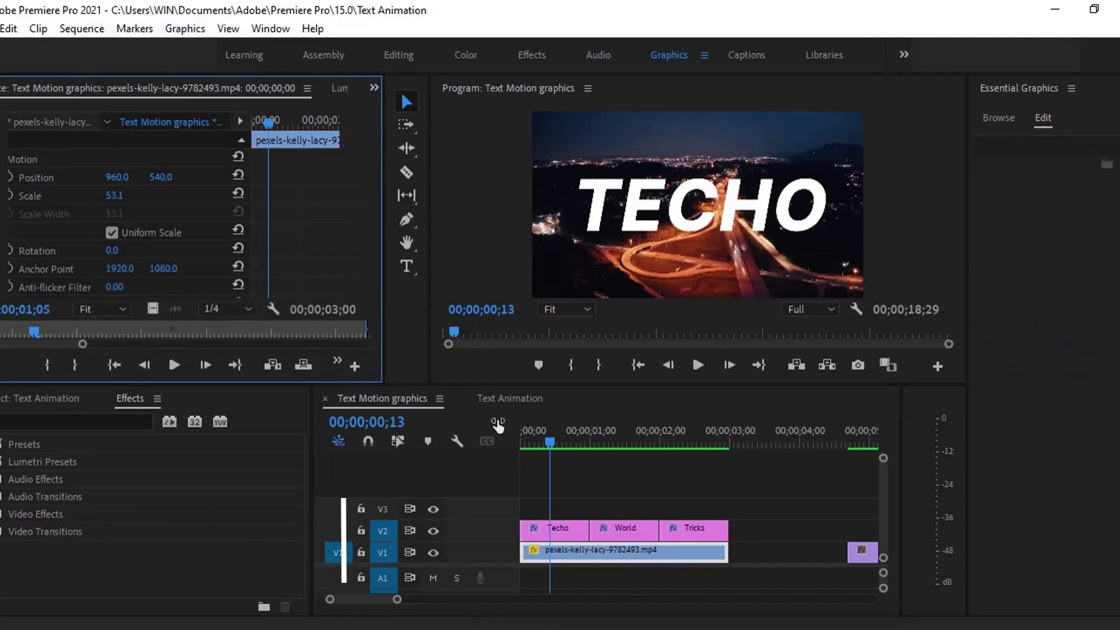
Step: Nest the Techo, World and Tricks title clips as "text" and move the nested clip up to track V3
{"action": "left_click_drag", "start_coordinate": [61, 331], "coordinate": [138, 336]}
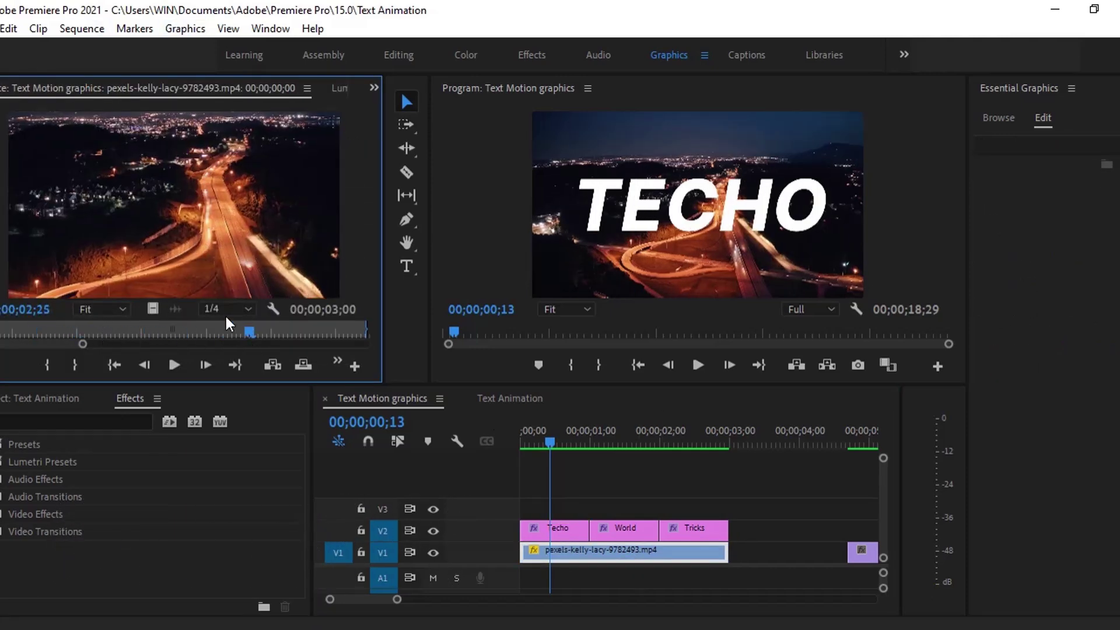
{"action": "left_click_drag", "start_coordinate": [550, 441], "coordinate": [602, 455]}
{"action": "key", "text": "Up"}
{"action": "key", "text": "Up"}
{"action": "left_click_drag", "start_coordinate": [790, 487], "coordinate": [545, 531]}
{"action": "right_click", "coordinate": [545, 531]}
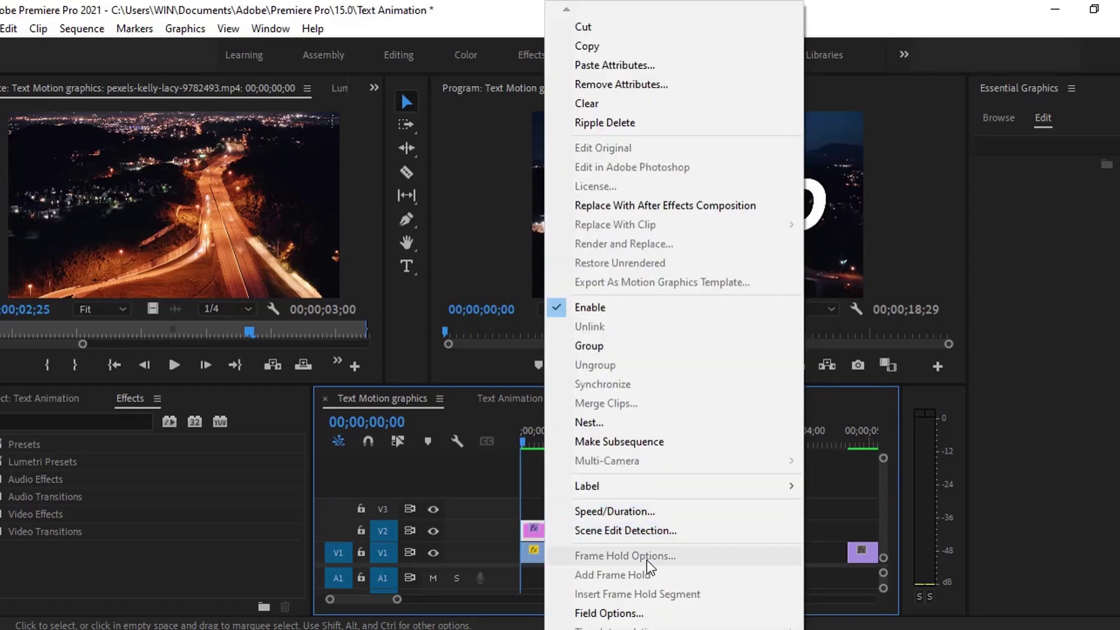
{"action": "left_click", "coordinate": [604, 418]}
{"action": "type", "text": "text"}
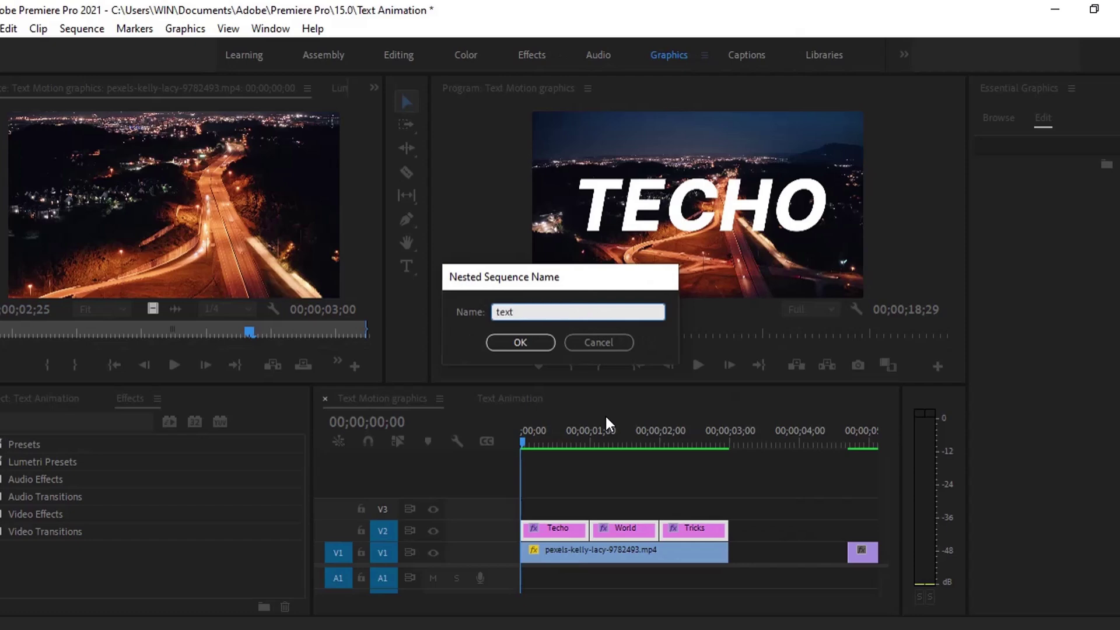
{"action": "key", "text": "Return"}
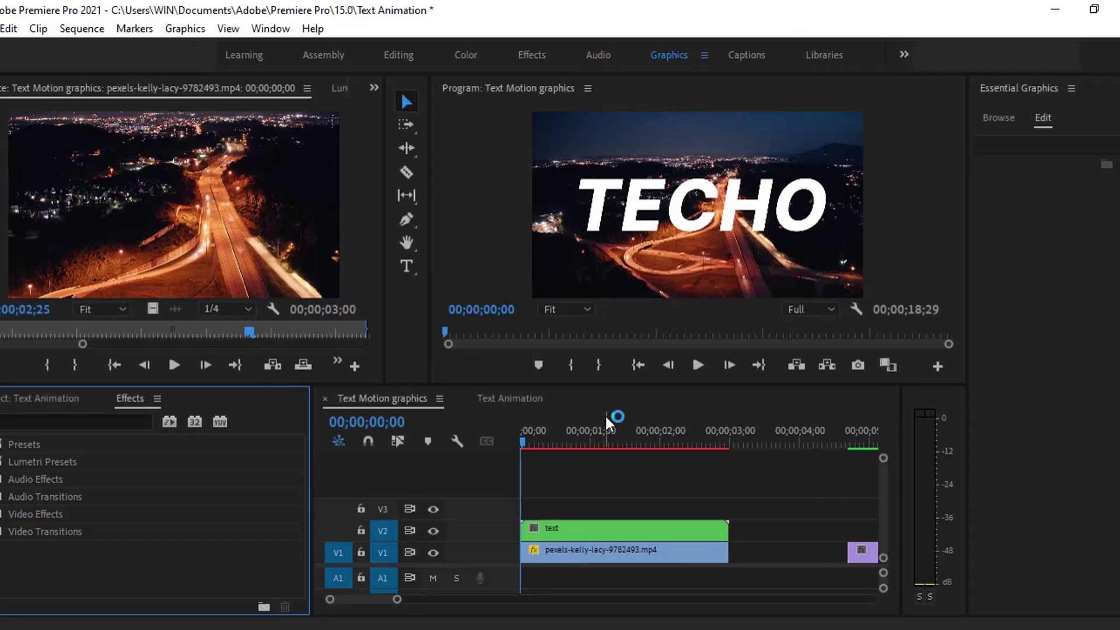
{"action": "left_click_drag", "start_coordinate": [578, 533], "coordinate": [576, 507]}
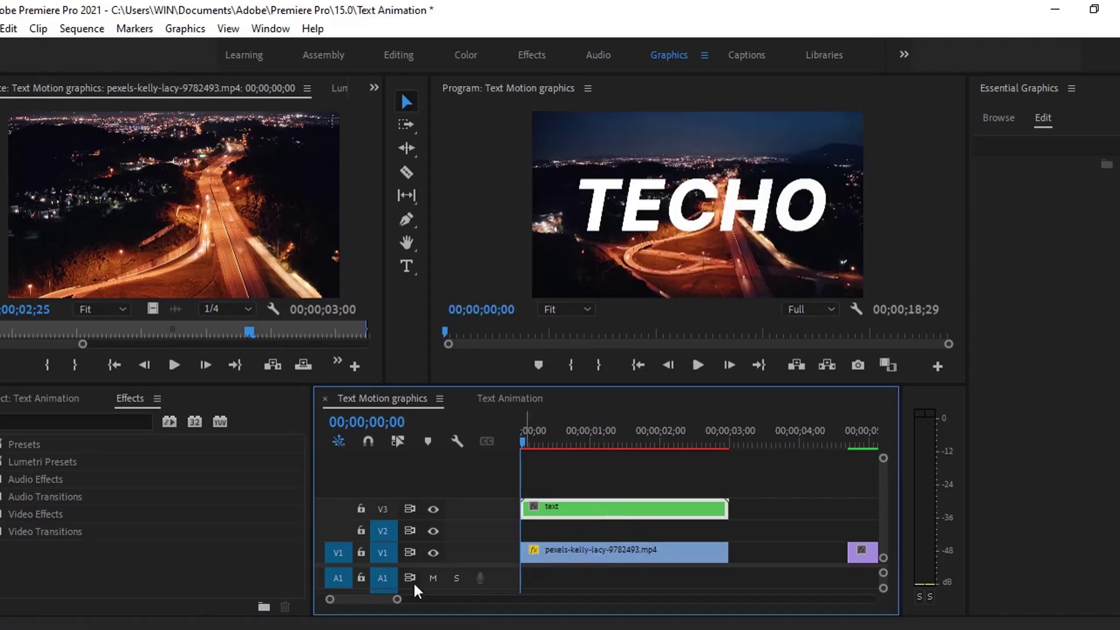
Step: Create a 1920 x 1080 color matte in turquoise 4FC7CF, keeping the name Color Matte
{"action": "left_click_drag", "start_coordinate": [310, 555], "coordinate": [262, 551]}
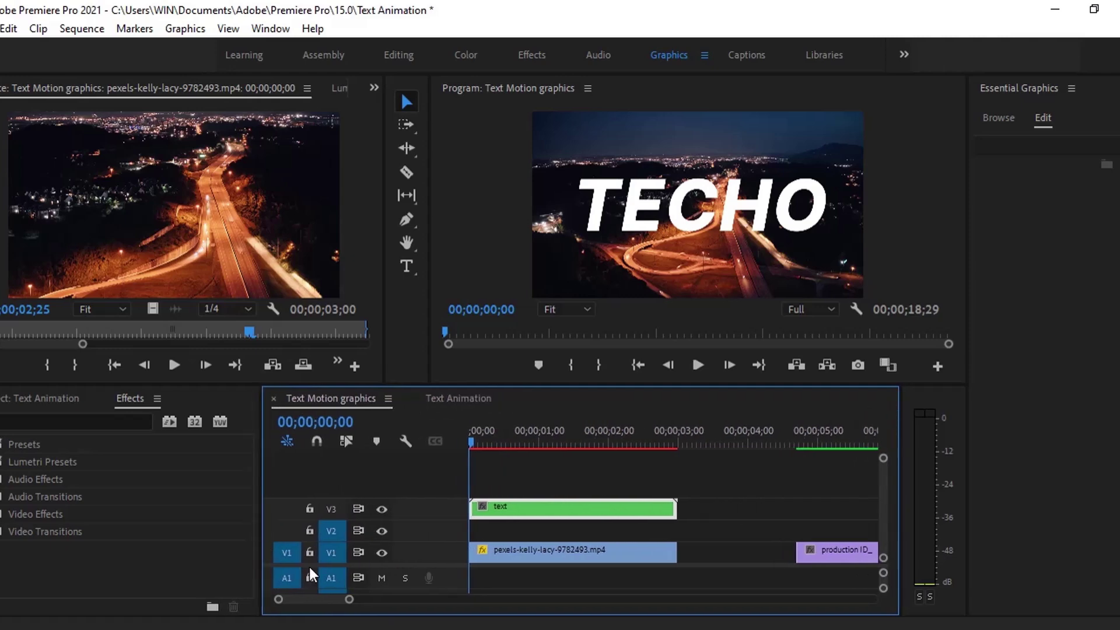
{"action": "left_click", "coordinate": [15, 401]}
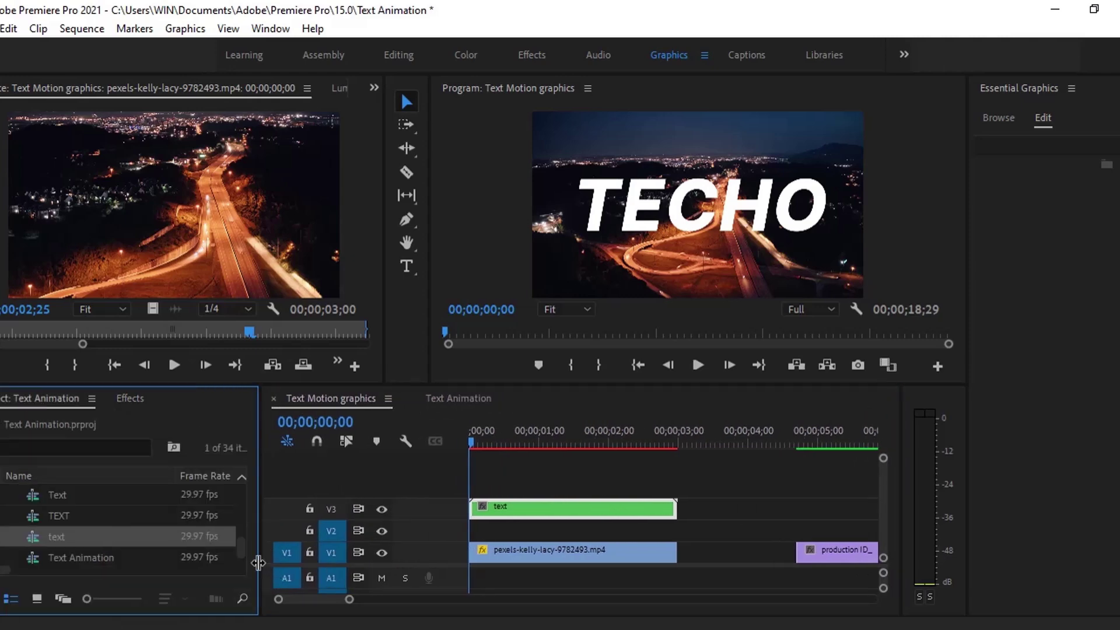
{"action": "left_click_drag", "start_coordinate": [257, 567], "coordinate": [318, 559]}
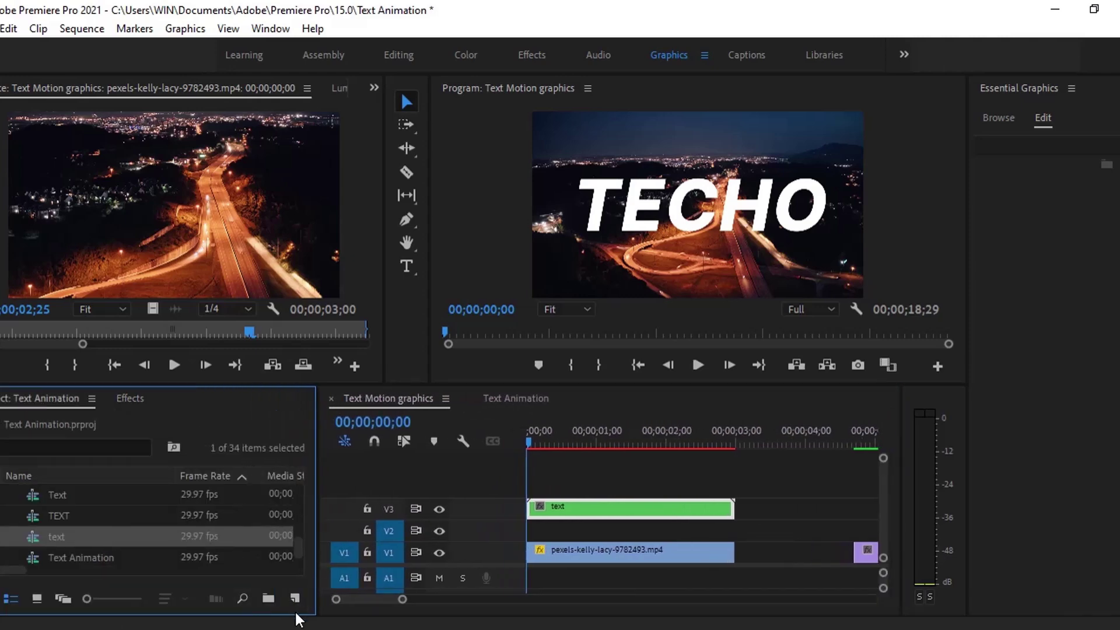
{"action": "left_click", "coordinate": [296, 599]}
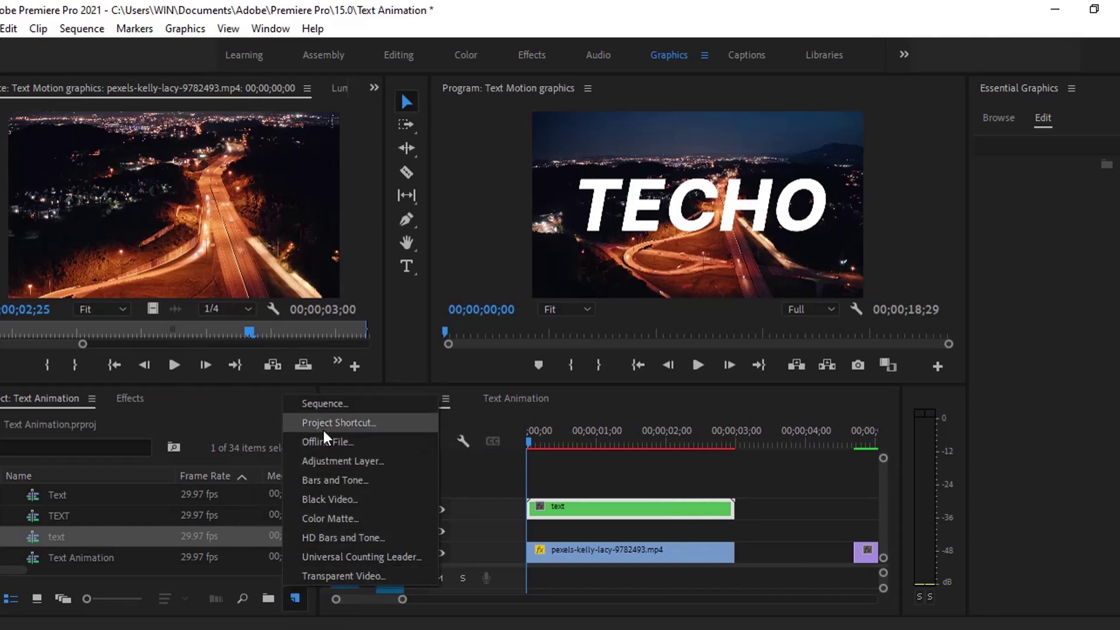
{"action": "left_click", "coordinate": [332, 517]}
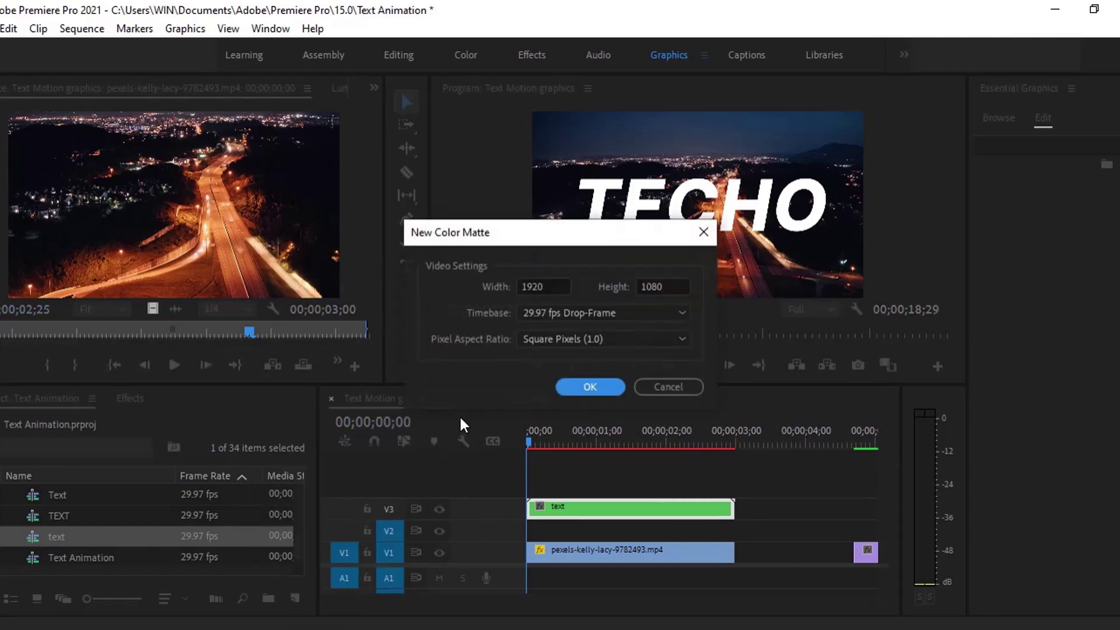
{"action": "left_click", "coordinate": [607, 385]}
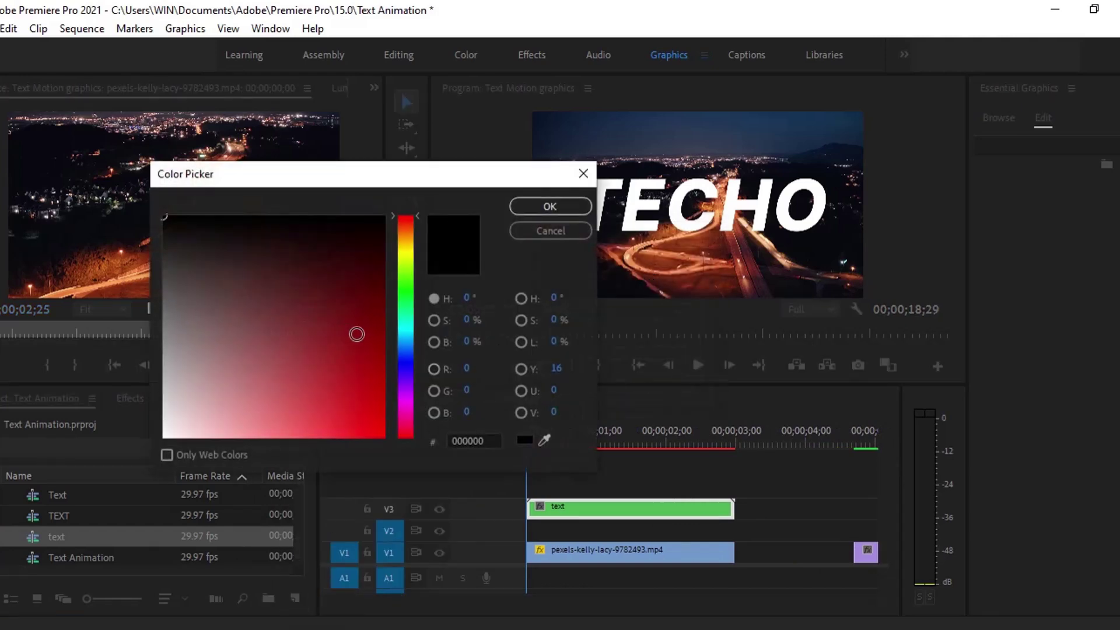
{"action": "left_click_drag", "start_coordinate": [408, 338], "coordinate": [407, 327]}
{"action": "left_click_drag", "start_coordinate": [337, 331], "coordinate": [308, 392]}
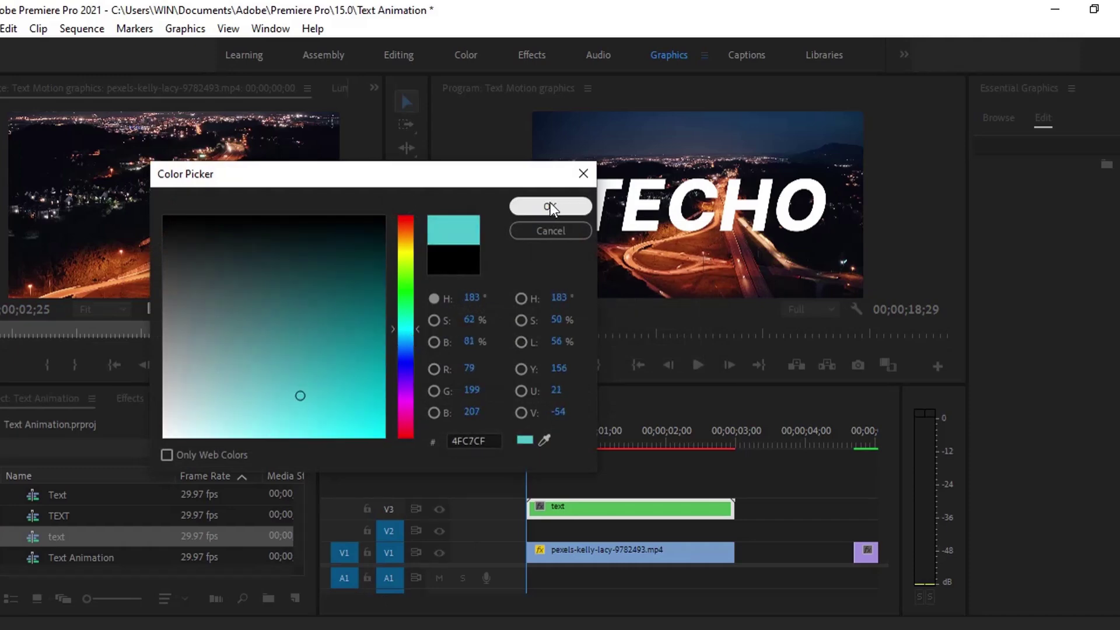
{"action": "left_click", "coordinate": [550, 207]}
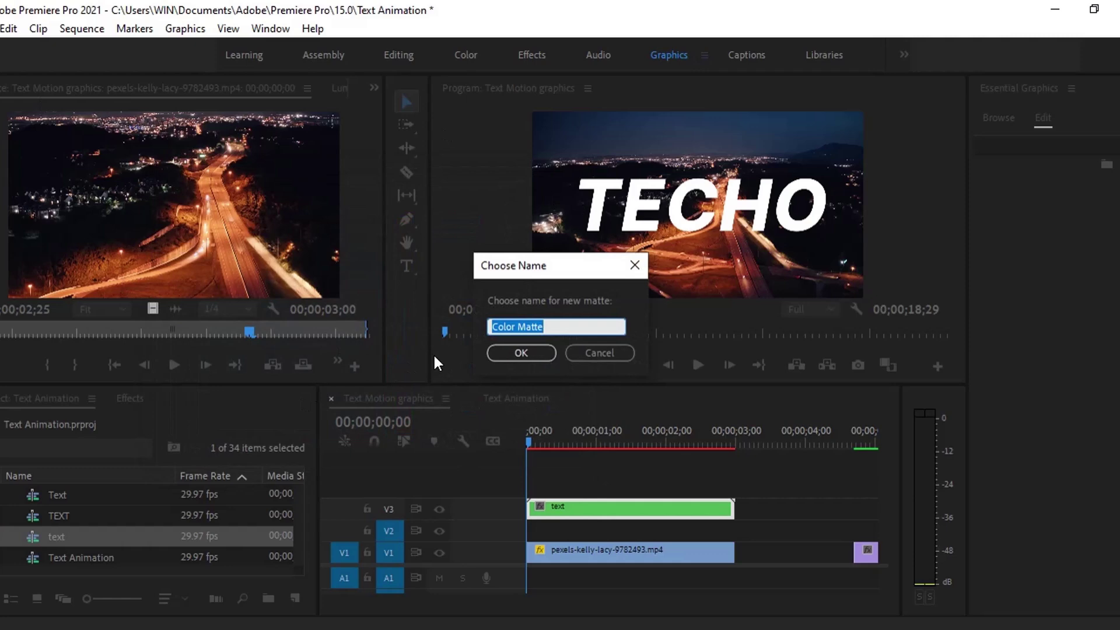
{"action": "key", "text": "Return"}
Step: Place the color matte on track V2 from the sequence start and trim it to end with the text clip at 00;00;03;00
{"action": "left_click_drag", "start_coordinate": [37, 494], "coordinate": [419, 526]}
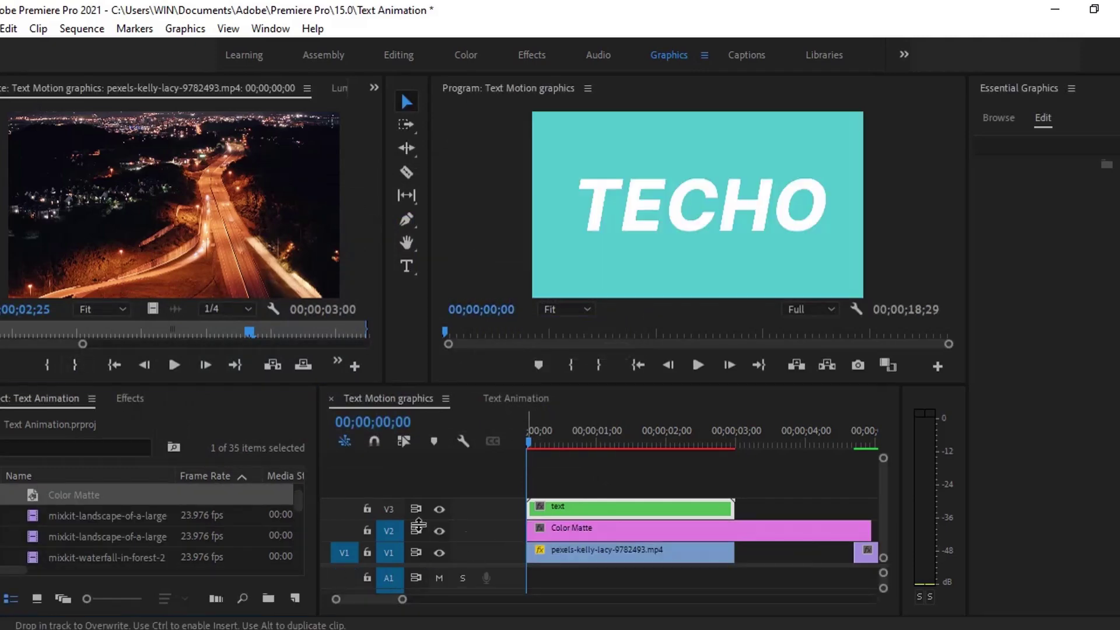
{"action": "left_click_drag", "start_coordinate": [869, 529], "coordinate": [735, 528]}
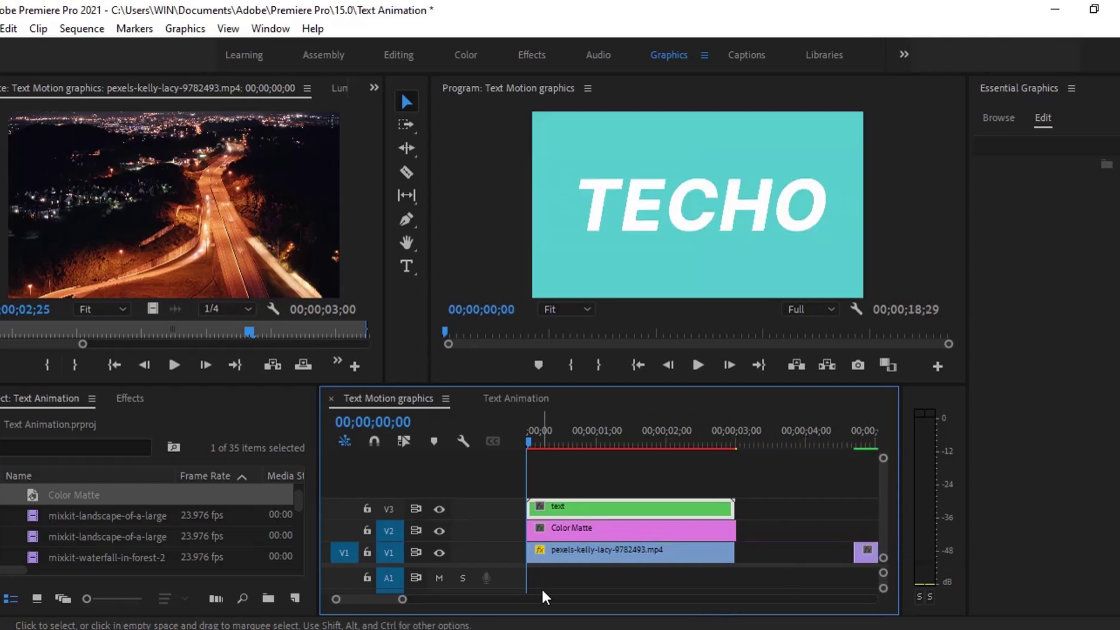
{"action": "left_click", "coordinate": [751, 435]}
{"action": "key", "text": "equal"}
{"action": "key", "text": "equal"}
{"action": "key", "text": "Up"}
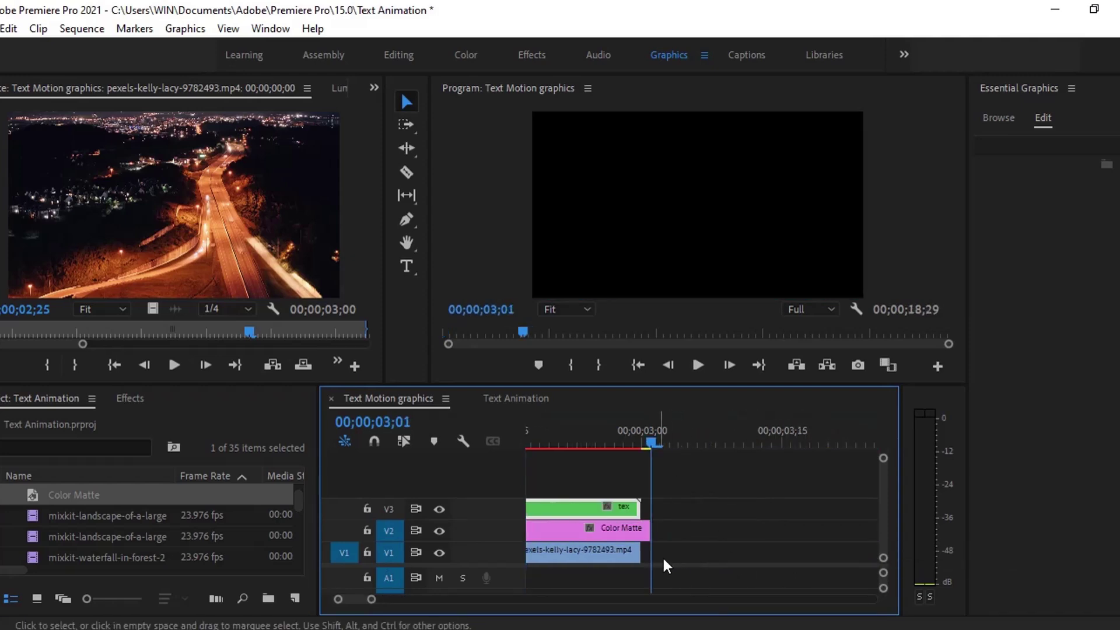
{"action": "key", "text": "Left"}
{"action": "left_click", "coordinate": [630, 535]}
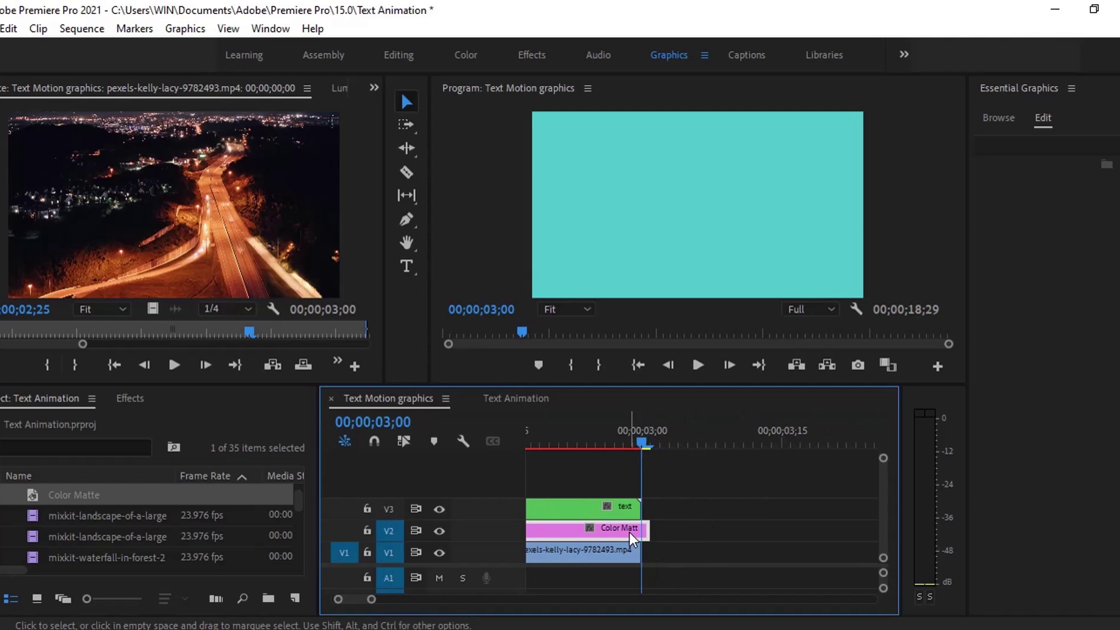
{"action": "key", "text": "ctrl+k"}
{"action": "left_click", "coordinate": [647, 532]}
{"action": "key", "text": "Delete"}
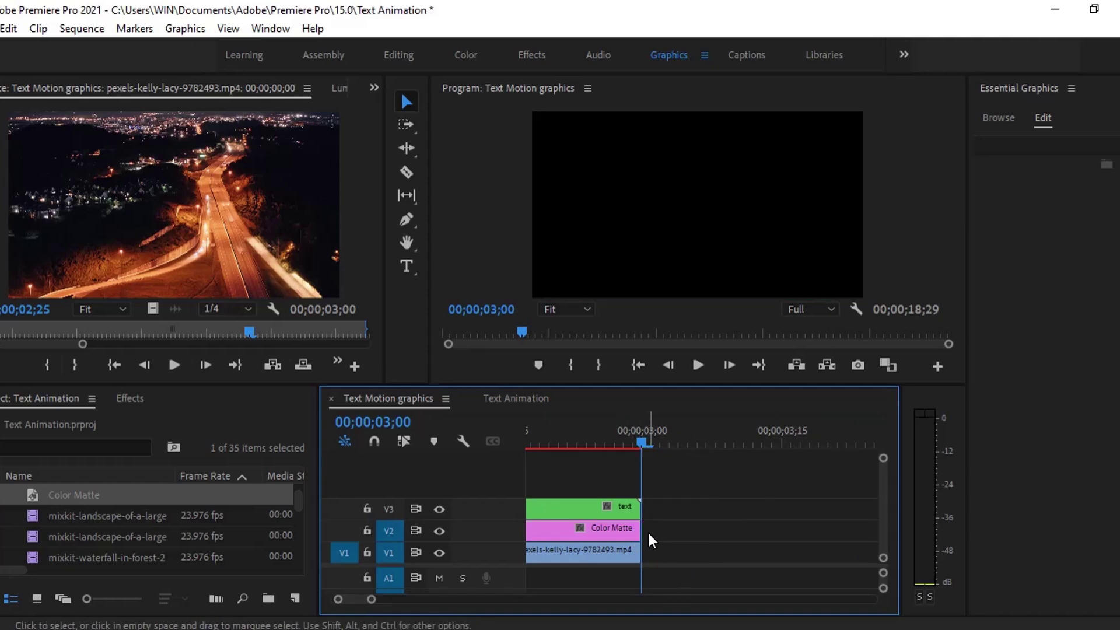
{"action": "key", "text": "Home"}
{"action": "key", "text": "backslash"}
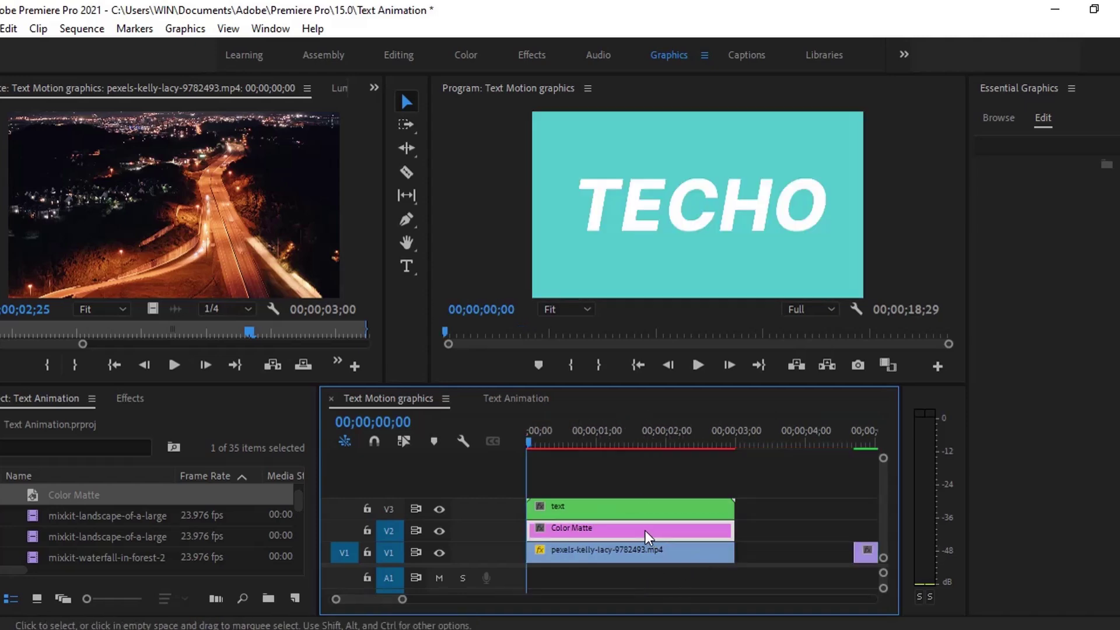
Step: Find the Track Matte Key effect and apply it to the Color Matte clip on V2
{"action": "mouse_move", "coordinate": [541, 438]}
{"action": "left_mouse_down"}
{"action": "mouse_move", "coordinate": [587, 439]}
{"action": "mouse_move", "coordinate": [561, 444]}
{"action": "left_mouse_up"}
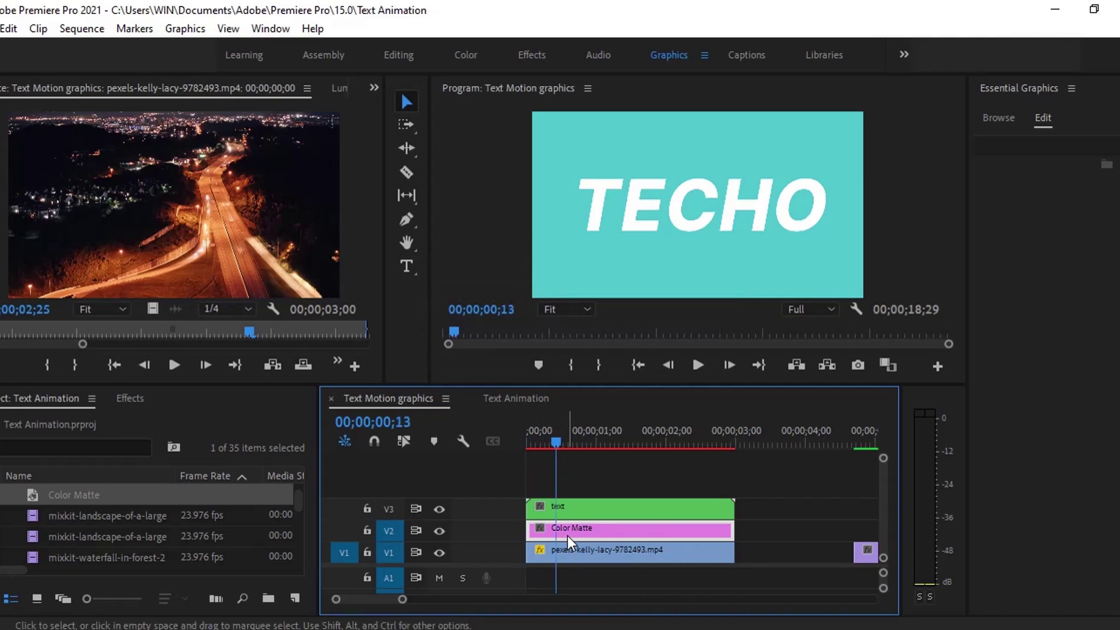
{"action": "left_click", "coordinate": [128, 397]}
{"action": "left_click", "coordinate": [87, 423]}
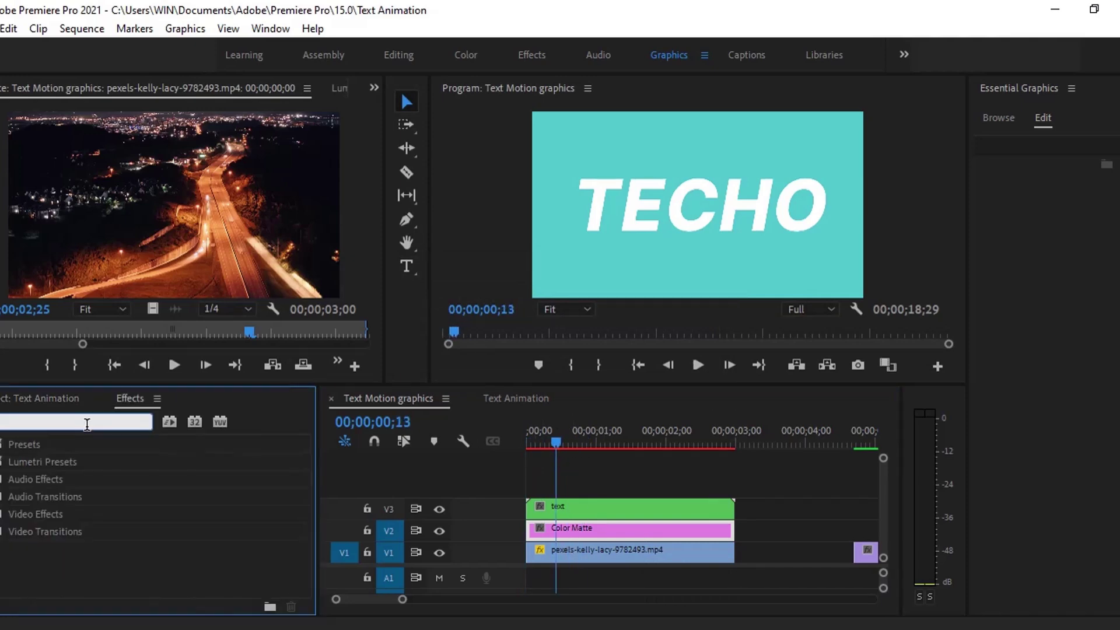
{"action": "type", "text": "ra"}
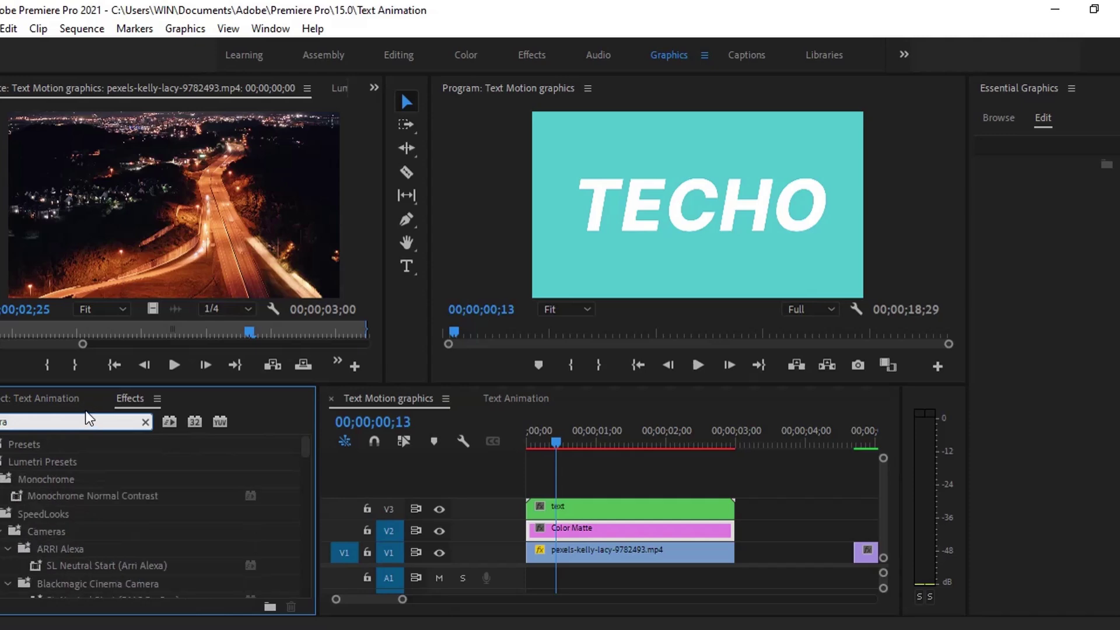
{"action": "type", "text": "c"}
{"action": "scroll", "coordinate": [44, 580], "scroll_direction": "down", "scroll_amount": 1}
{"action": "left_click_drag", "start_coordinate": [55, 571], "coordinate": [601, 548]}
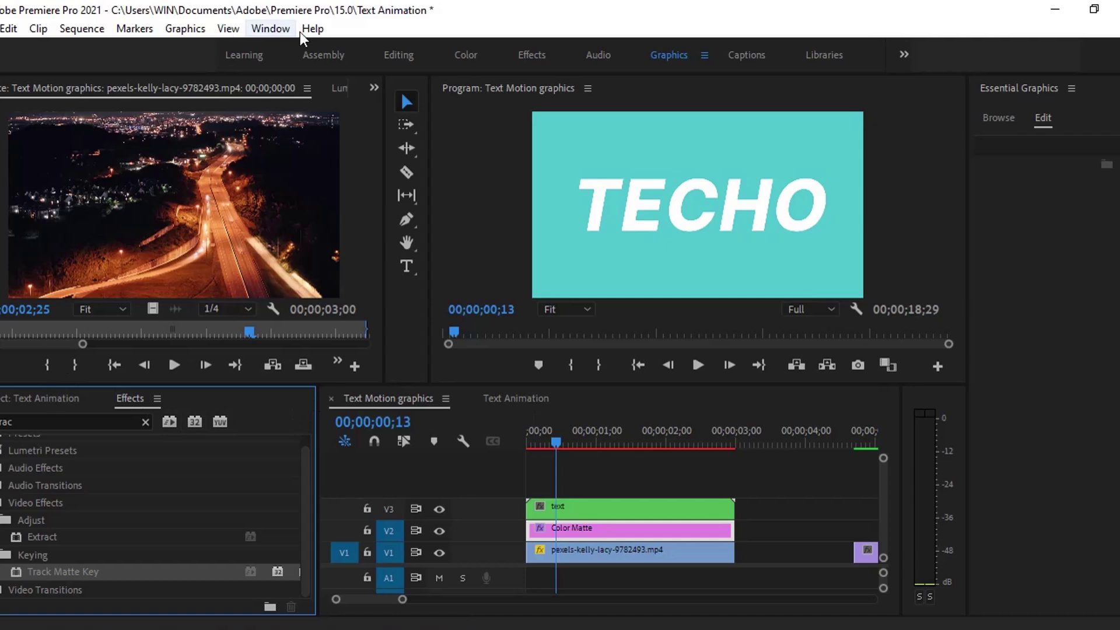
Step: Set the color matte's Track Matte Key to use Video 3 as matte, composited using Matte Alpha, with Reverse enabled
{"action": "left_click", "coordinate": [373, 90]}
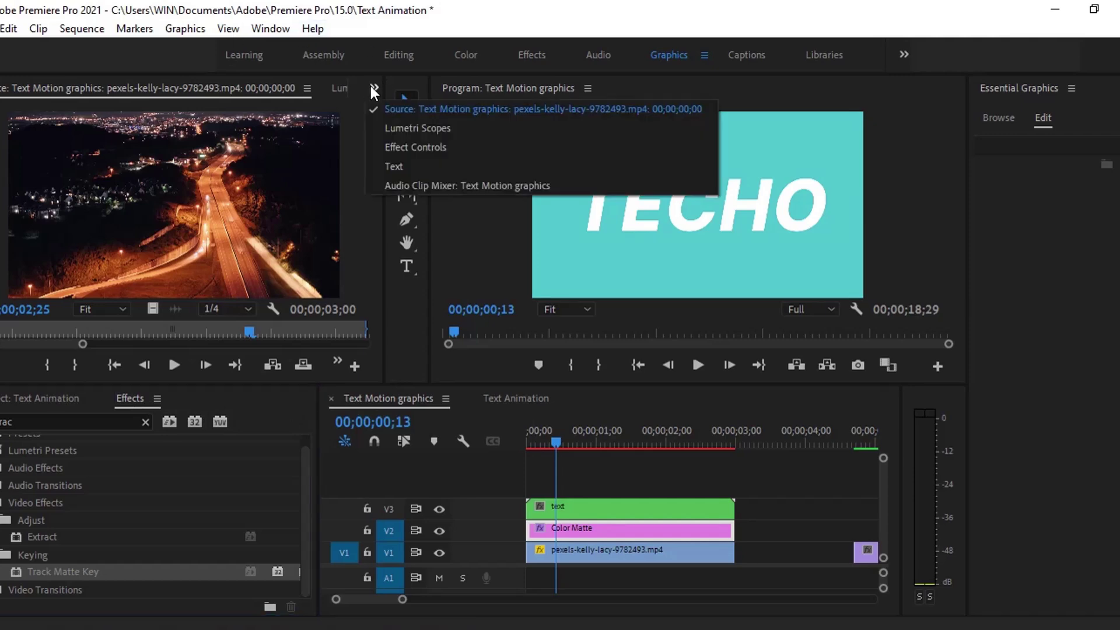
{"action": "left_click", "coordinate": [397, 149]}
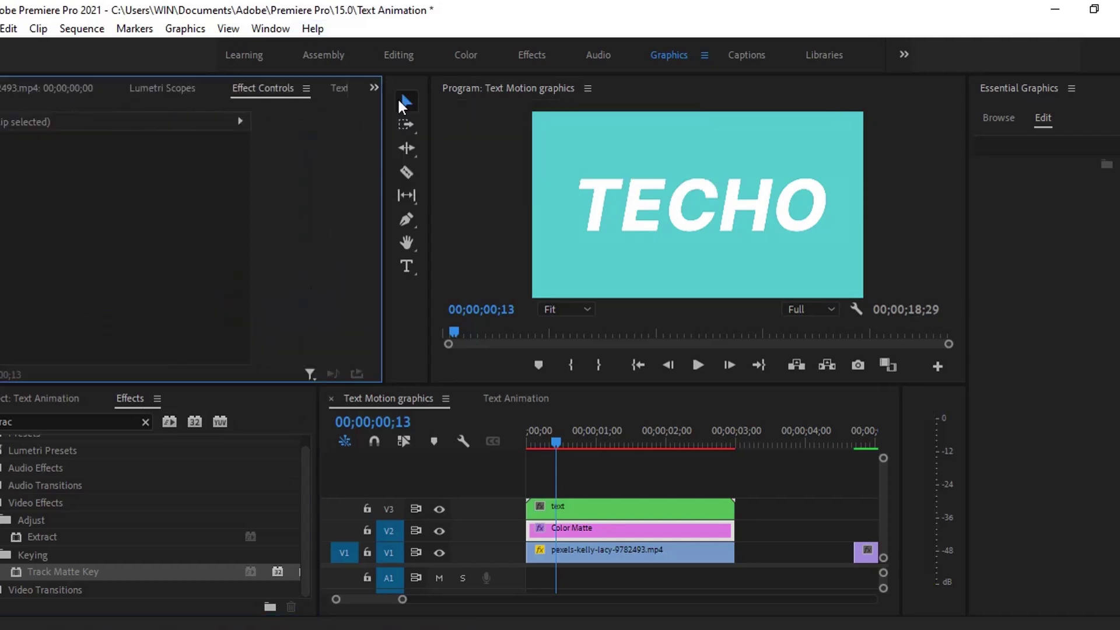
{"action": "left_click", "coordinate": [636, 528]}
{"action": "scroll", "coordinate": [307, 289], "scroll_direction": "down", "scroll_amount": 5}
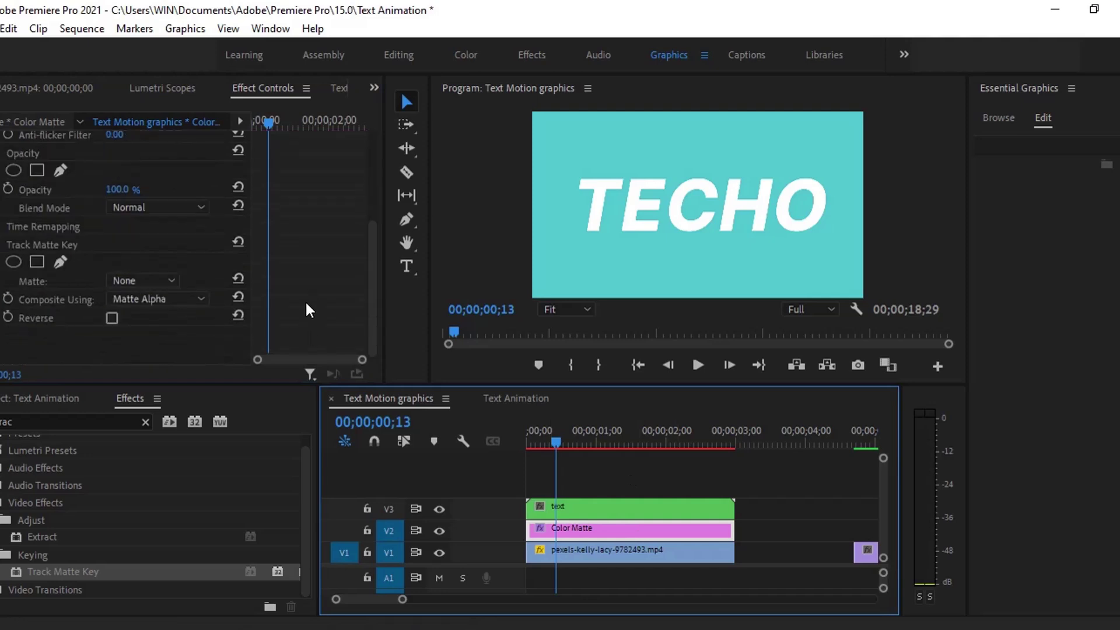
{"action": "left_click", "coordinate": [129, 299]}
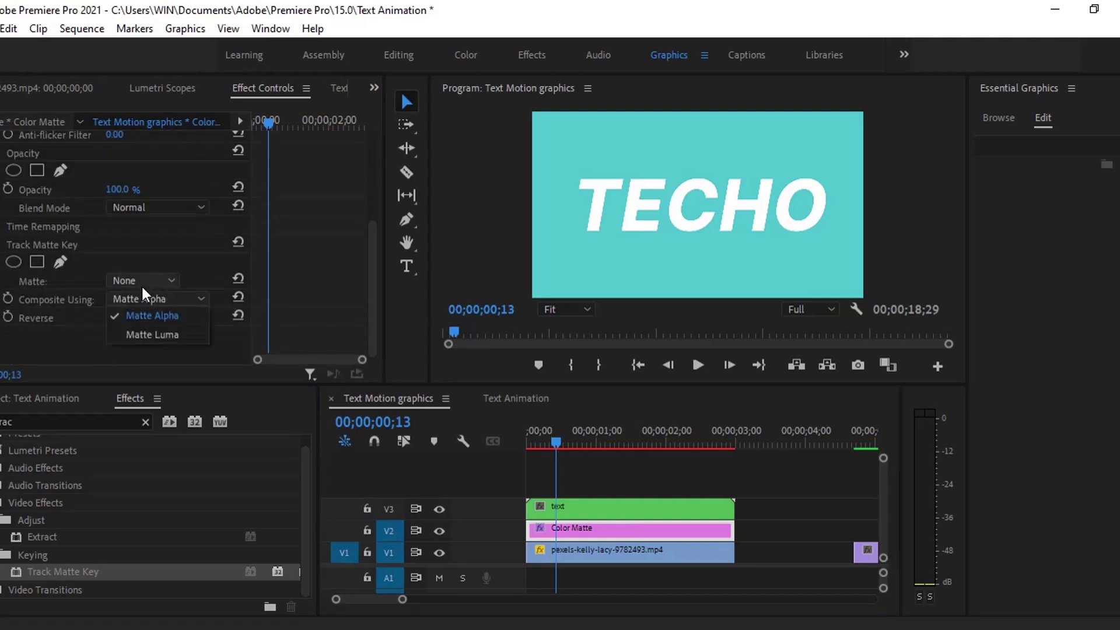
{"action": "left_click", "coordinate": [141, 281]}
{"action": "left_click", "coordinate": [141, 319]}
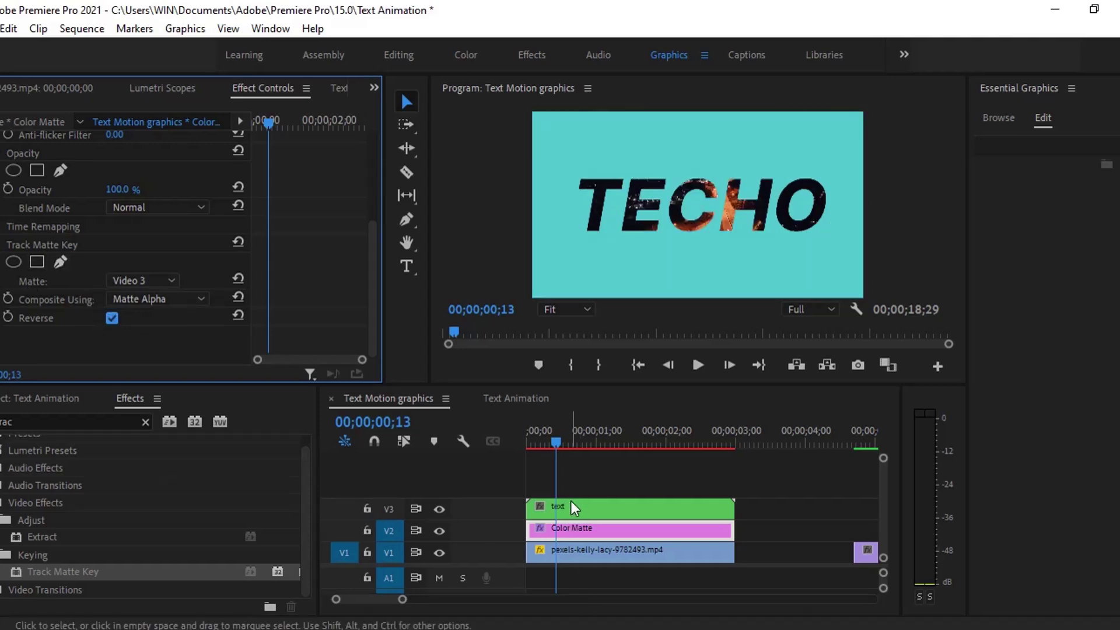
Step: Set the Color Matte clip's opacity to 60%
{"action": "left_click", "coordinate": [572, 530]}
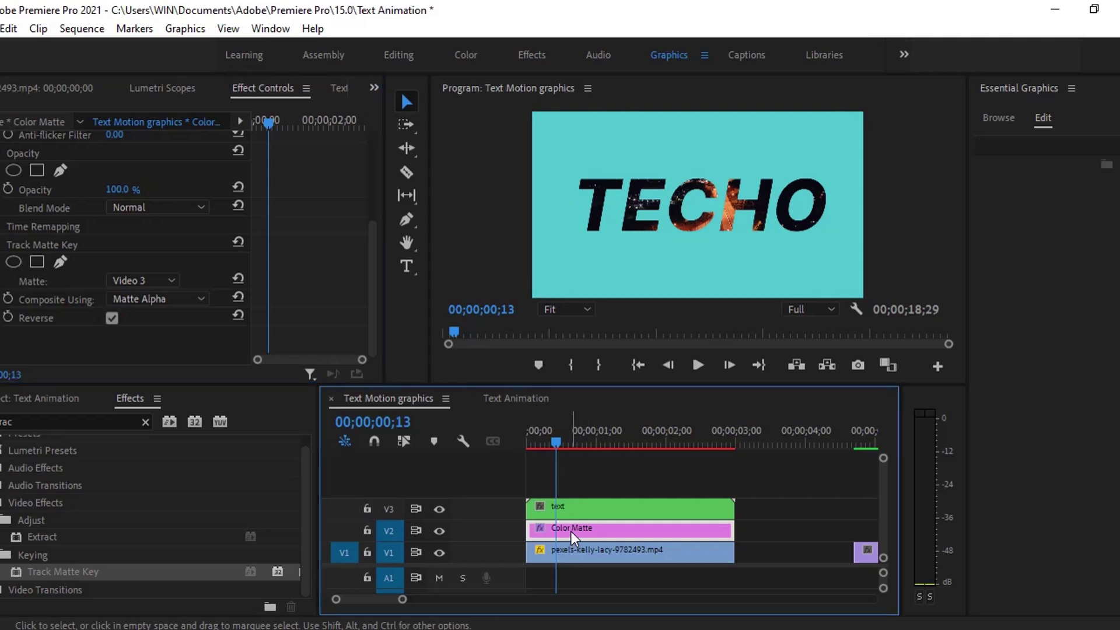
{"action": "left_click", "coordinate": [121, 190]}
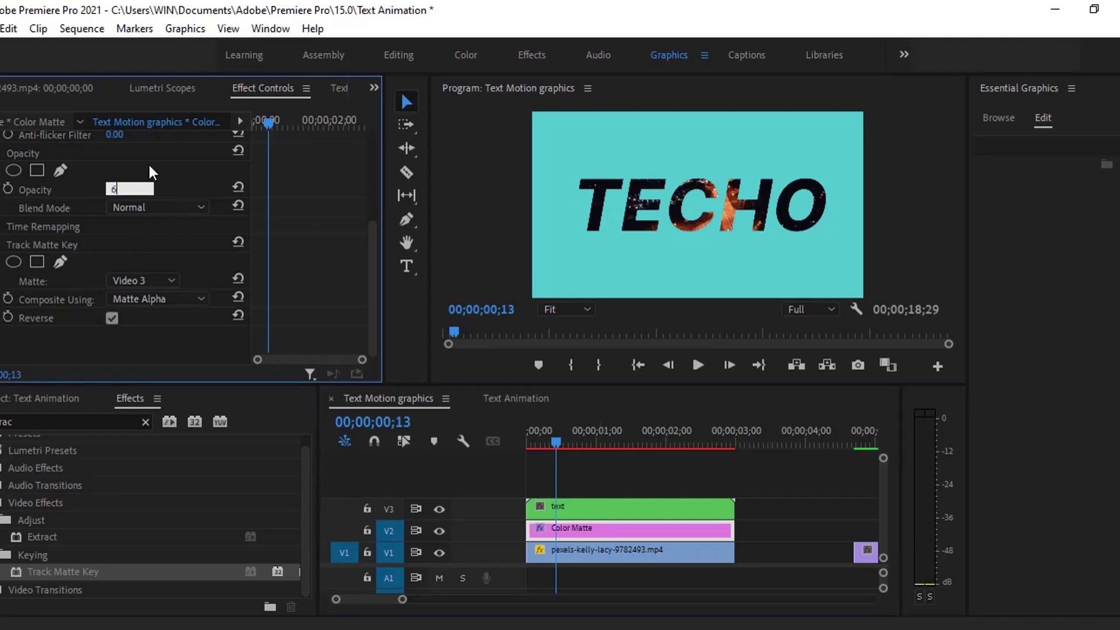
{"action": "key", "text": "Return"}
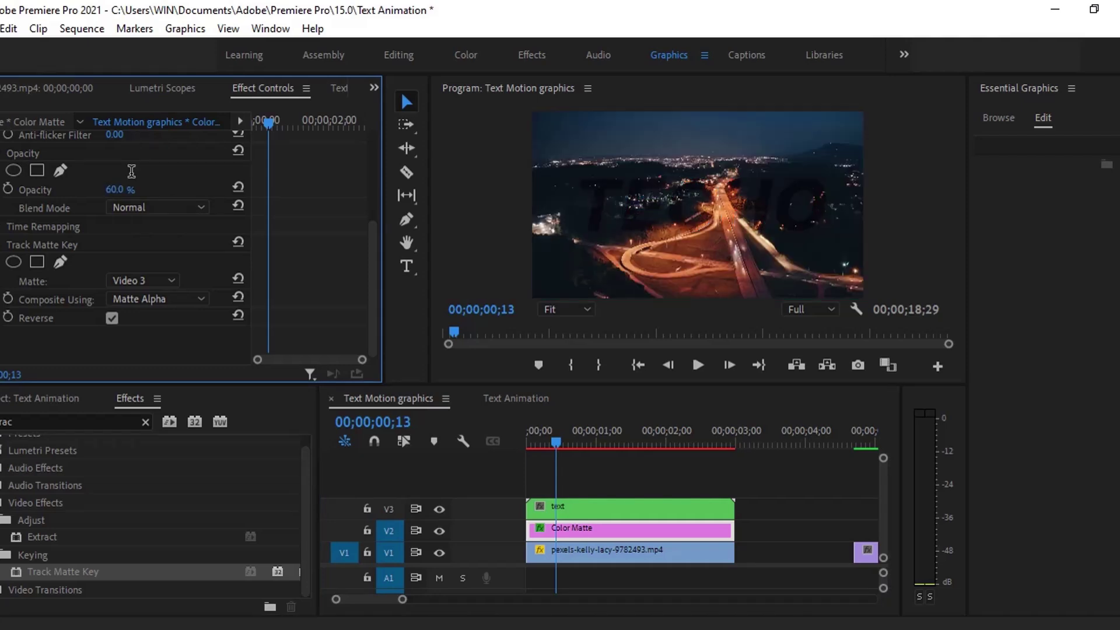
Step: Nest the text, Color Matte and background video clips together as "all"
{"action": "left_click", "coordinate": [584, 439]}
{"action": "left_click_drag", "start_coordinate": [784, 466], "coordinate": [663, 553]}
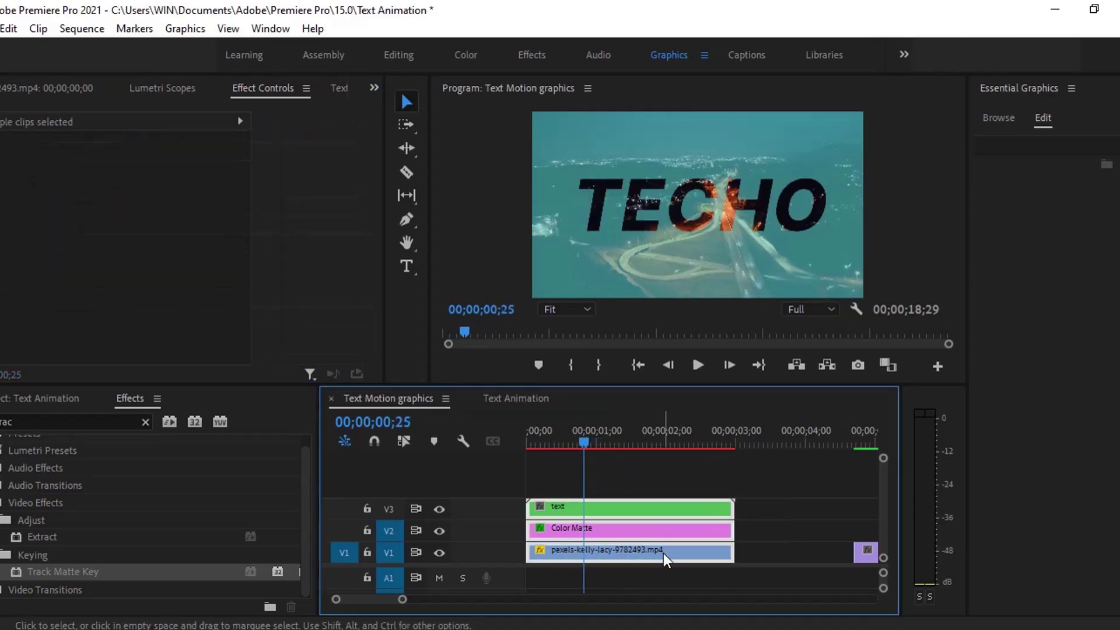
{"action": "right_click", "coordinate": [663, 551]}
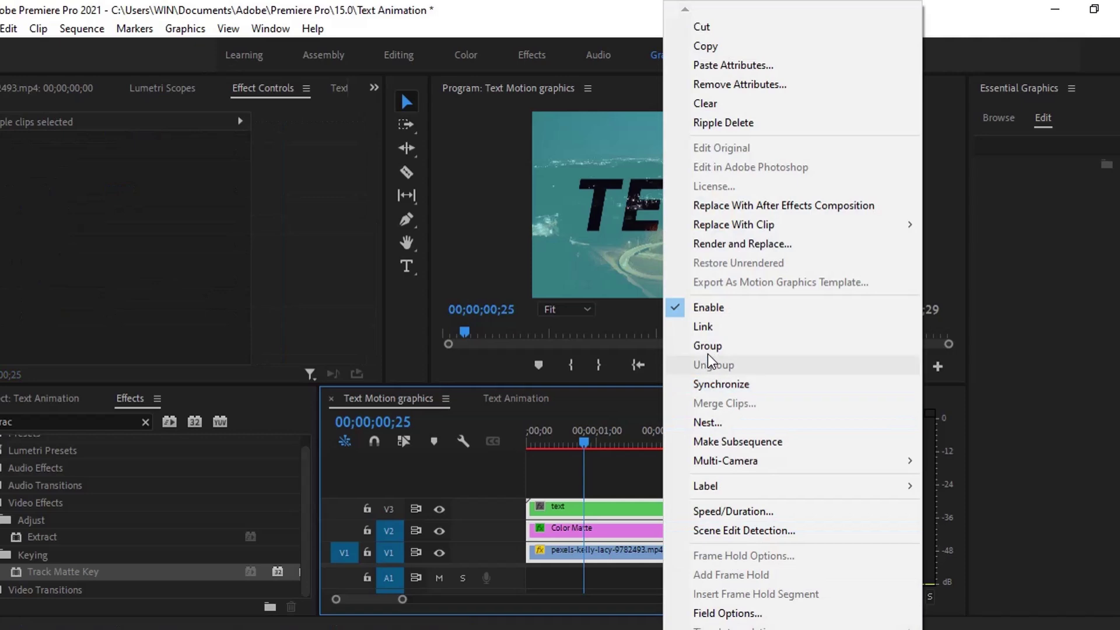
{"action": "left_click", "coordinate": [712, 420]}
{"action": "type", "text": "all"}
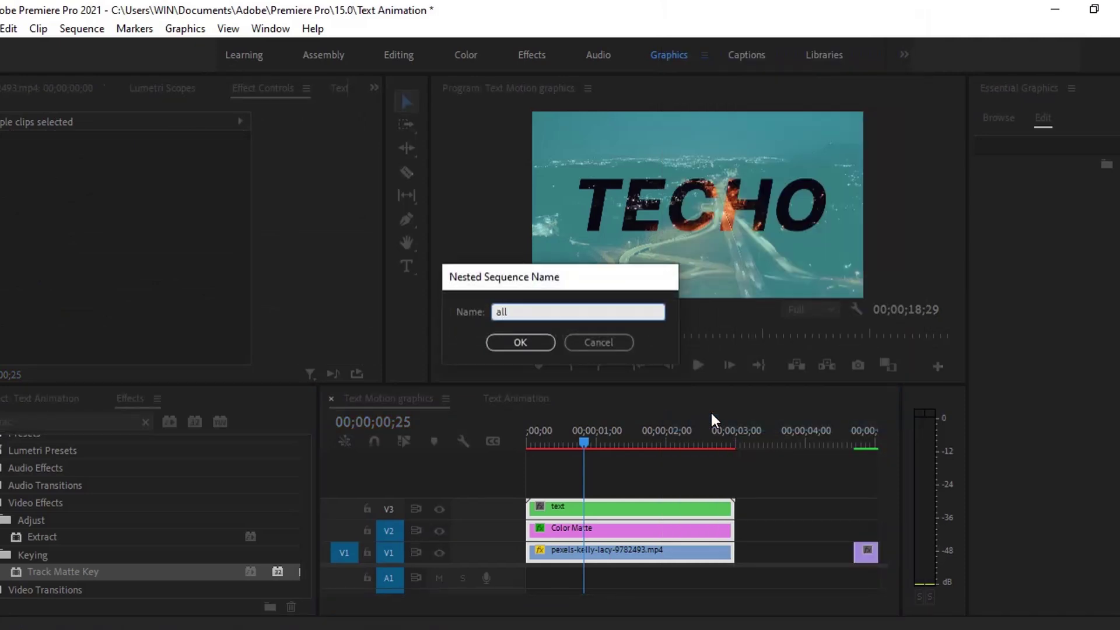
{"action": "key", "text": "Return"}
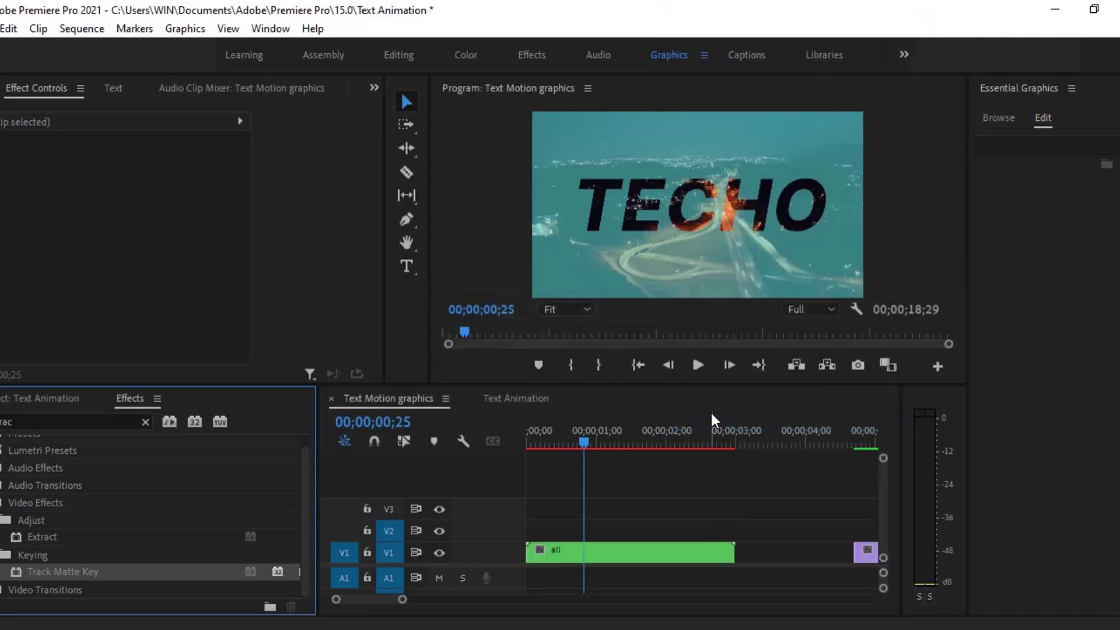
Step: Duplicate the "all" nest from V1 onto V2 and V3, aligned with the original
{"action": "left_click", "coordinate": [658, 471]}
{"action": "left_click", "coordinate": [668, 547]}
{"action": "left_click_drag", "start_coordinate": [668, 544], "coordinate": [661, 508]}
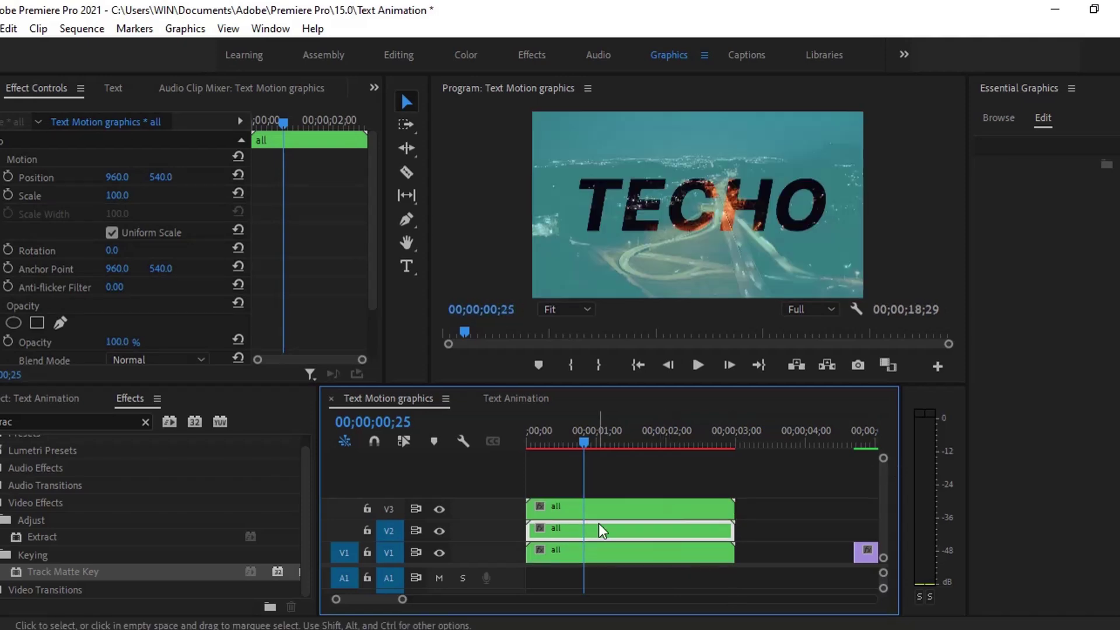
{"action": "left_click", "coordinate": [626, 485]}
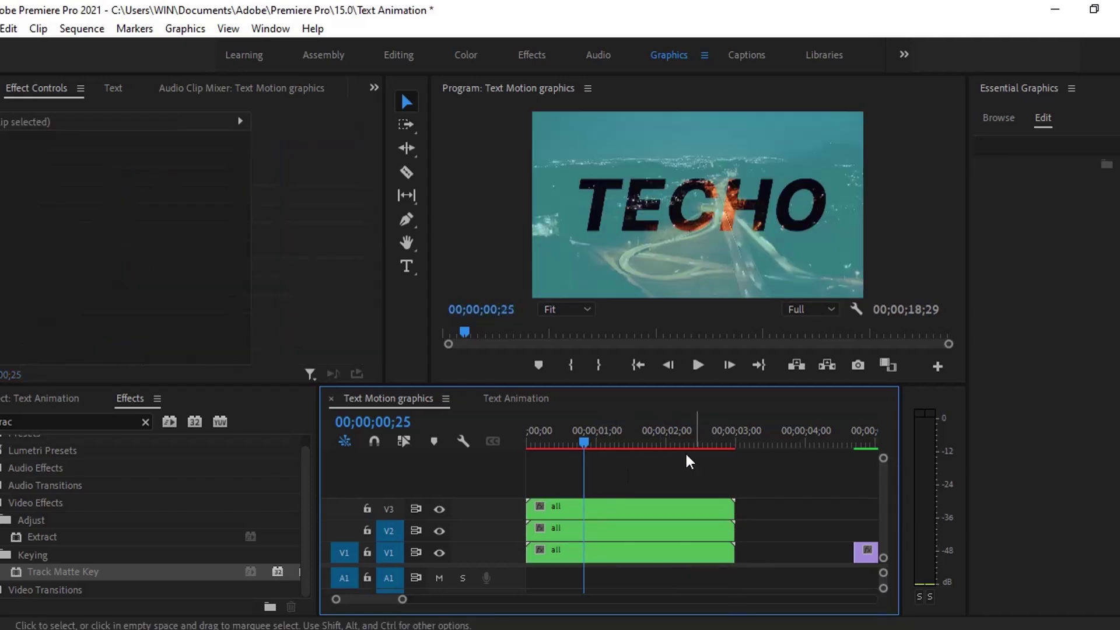
Step: Create a new 1920 × 1080 black color matte named Color Matte
{"action": "left_click", "coordinate": [58, 398]}
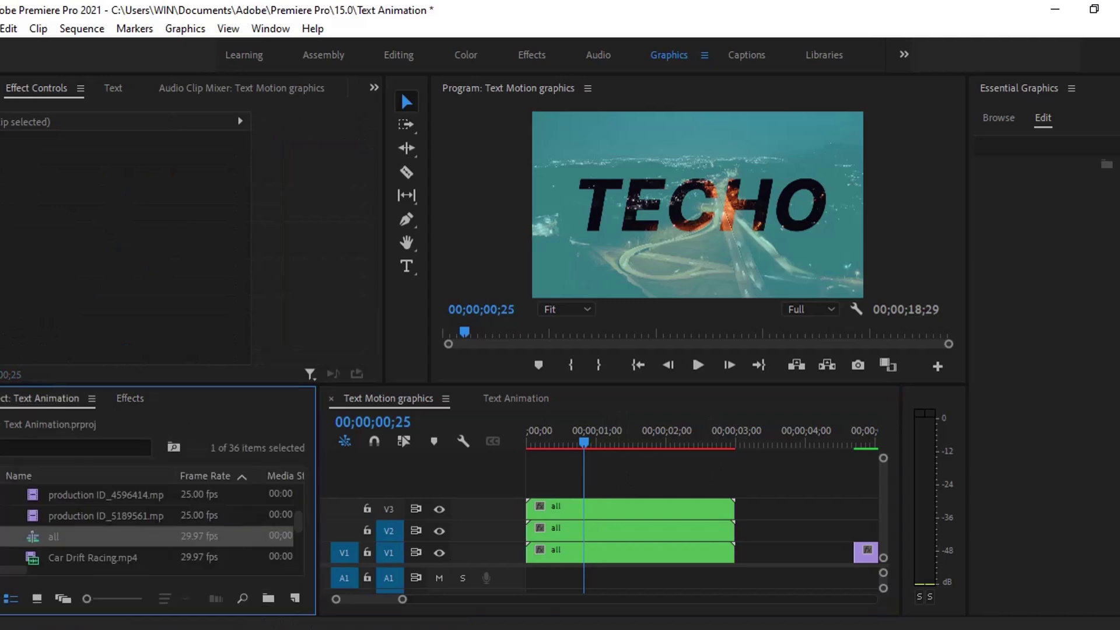
{"action": "left_click", "coordinate": [293, 599]}
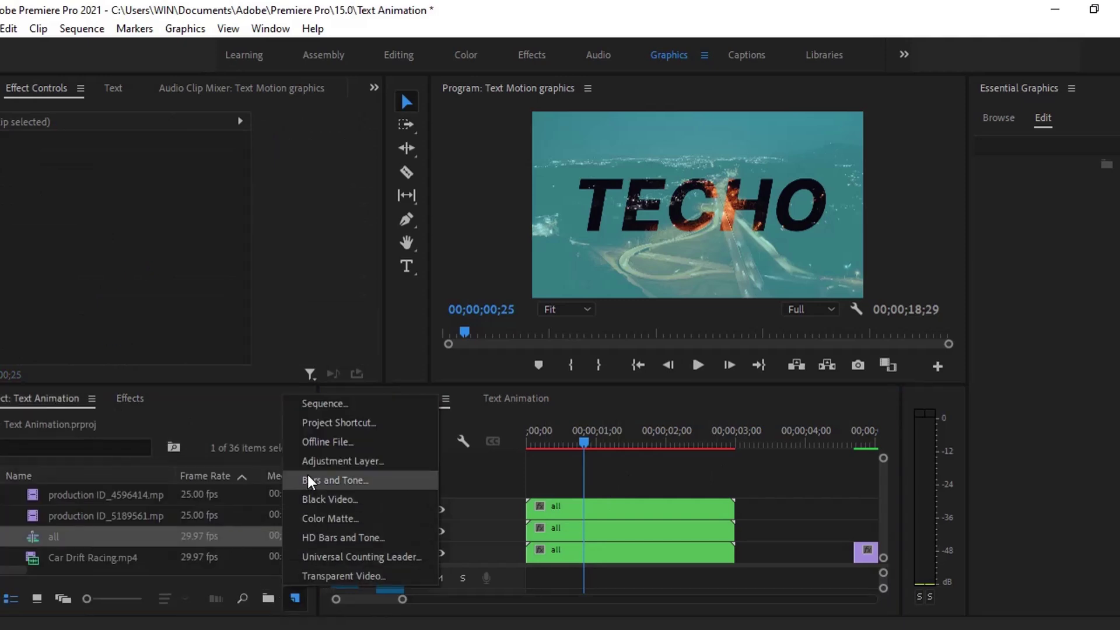
{"action": "left_click", "coordinate": [328, 518]}
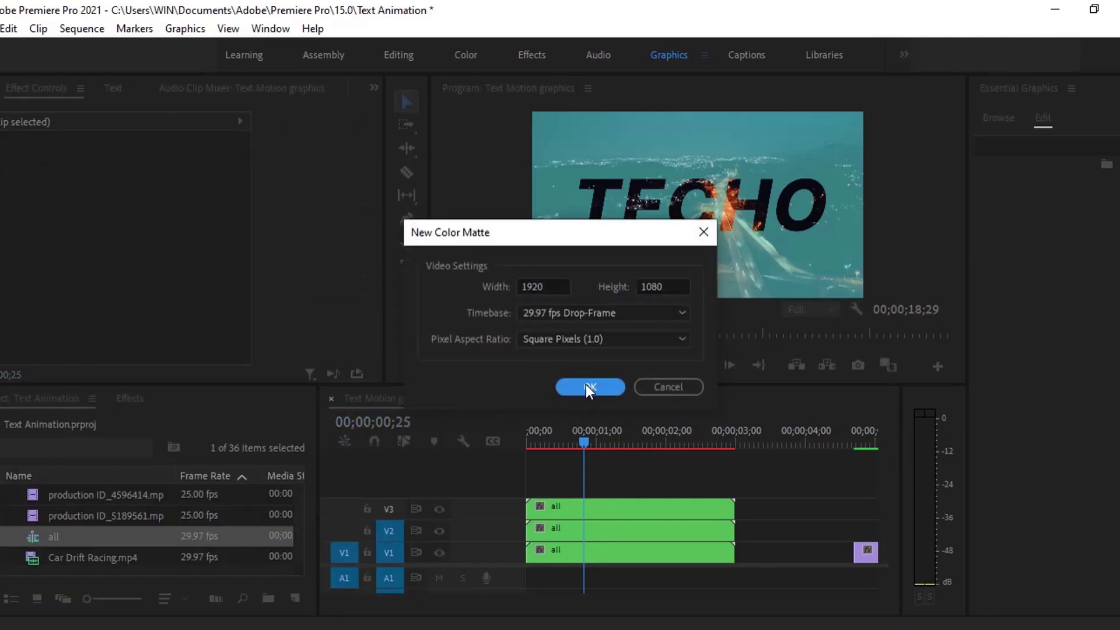
{"action": "left_click", "coordinate": [588, 386]}
{"action": "left_click", "coordinate": [544, 208]}
{"action": "left_click", "coordinate": [531, 353]}
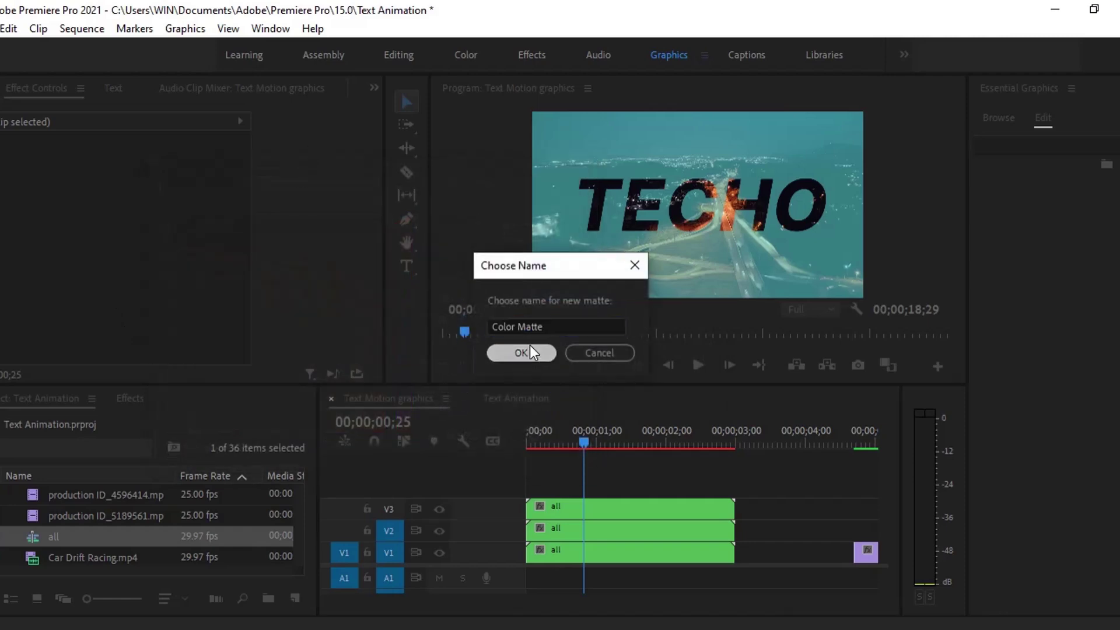
Step: Place the new Color Matte on V4 at the sequence start and cut off the part extending beyond the "all" clips
{"action": "left_click_drag", "start_coordinate": [60, 498], "coordinate": [526, 481]}
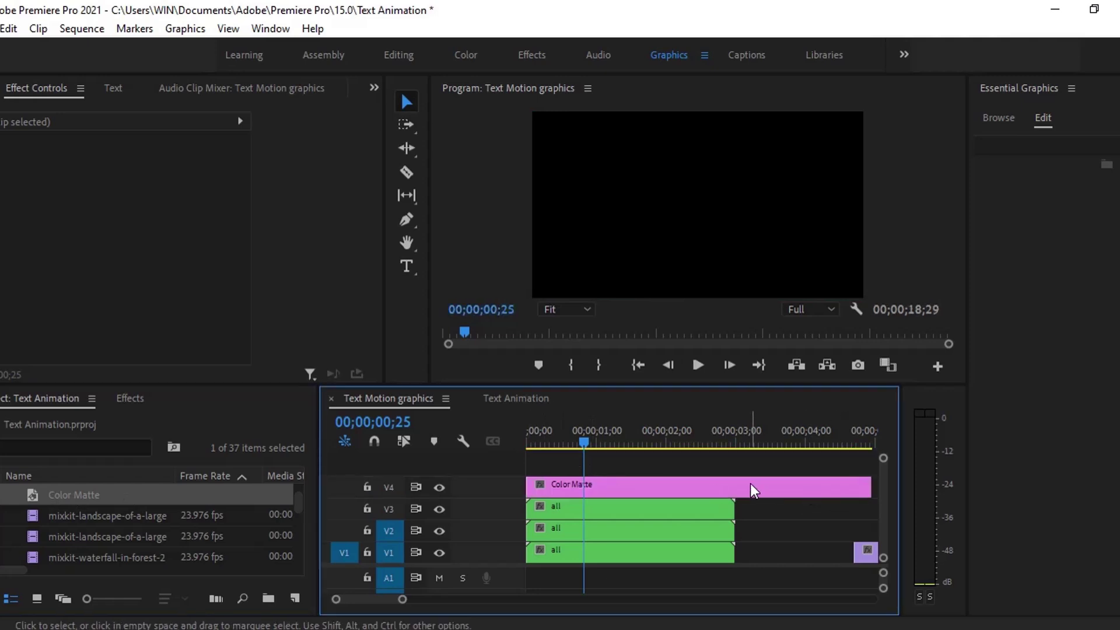
{"action": "left_click", "coordinate": [751, 484]}
{"action": "key", "text": "ctrl+k"}
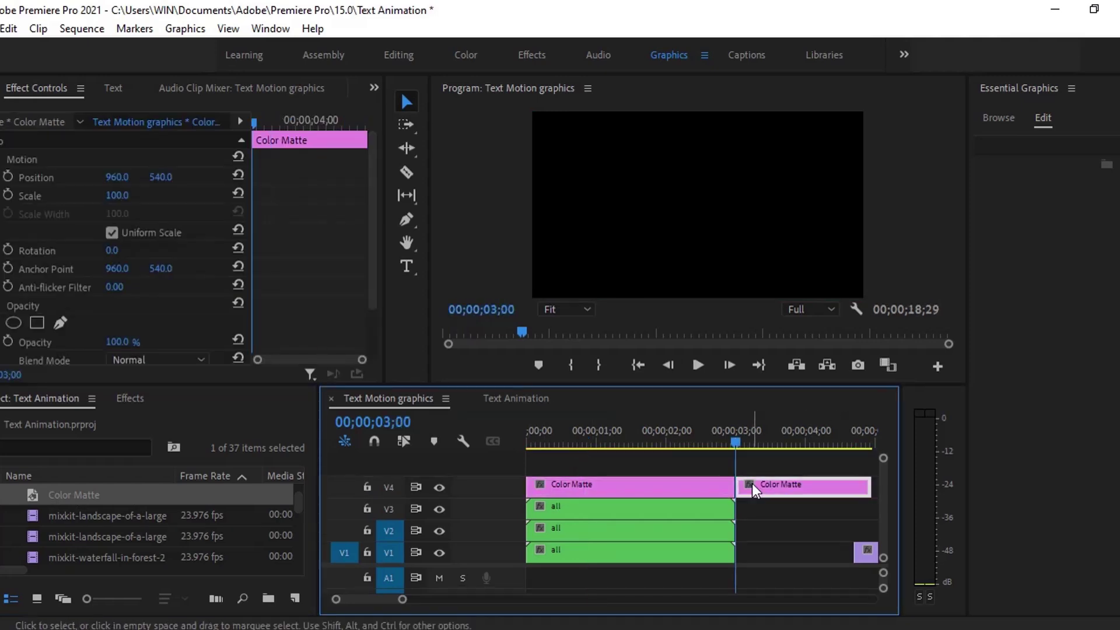
{"action": "key", "text": "Delete"}
{"action": "key", "text": "Up"}
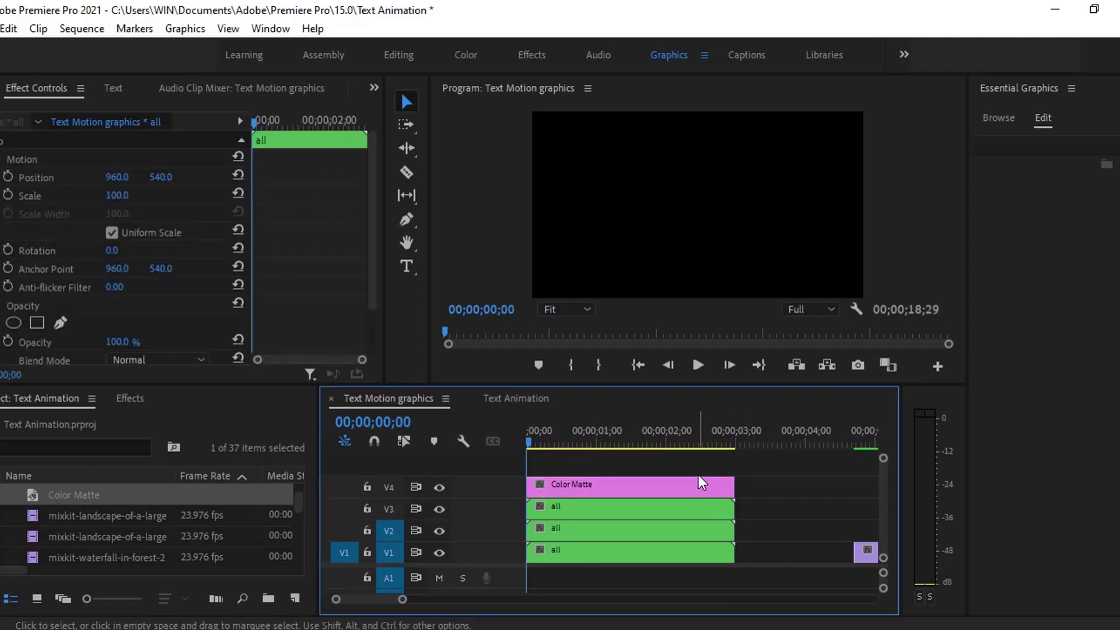
{"action": "key", "text": "ctrl+shift+a"}
Step: Set the vertical position of the Color Matte clip on V4 to 50
{"action": "left_click", "coordinate": [698, 478]}
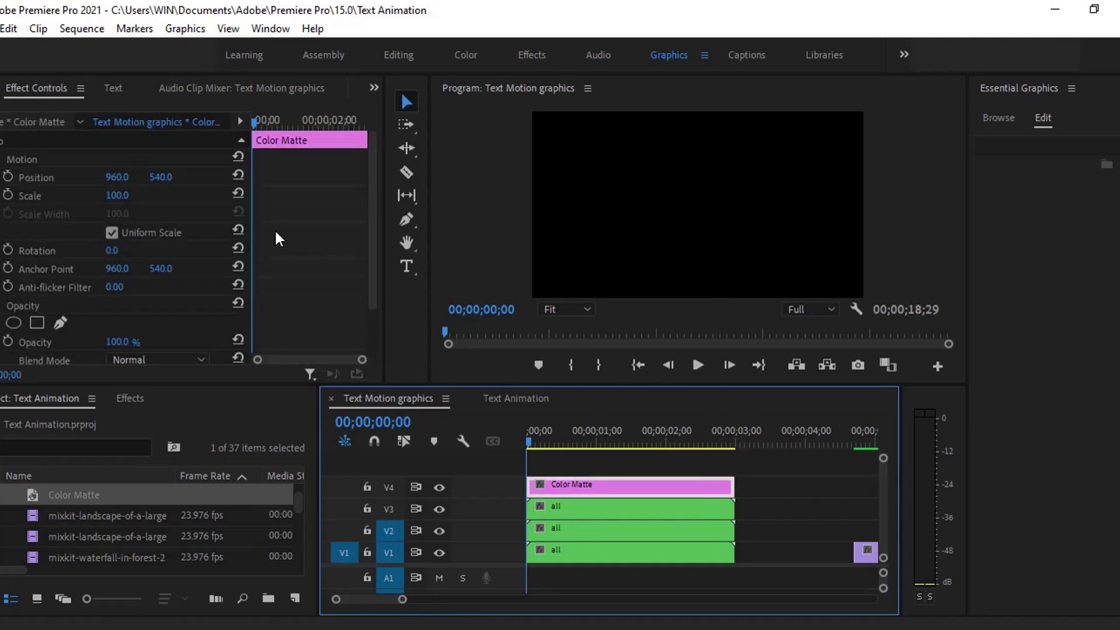
{"action": "left_click_drag", "start_coordinate": [161, 177], "coordinate": [3, 175]}
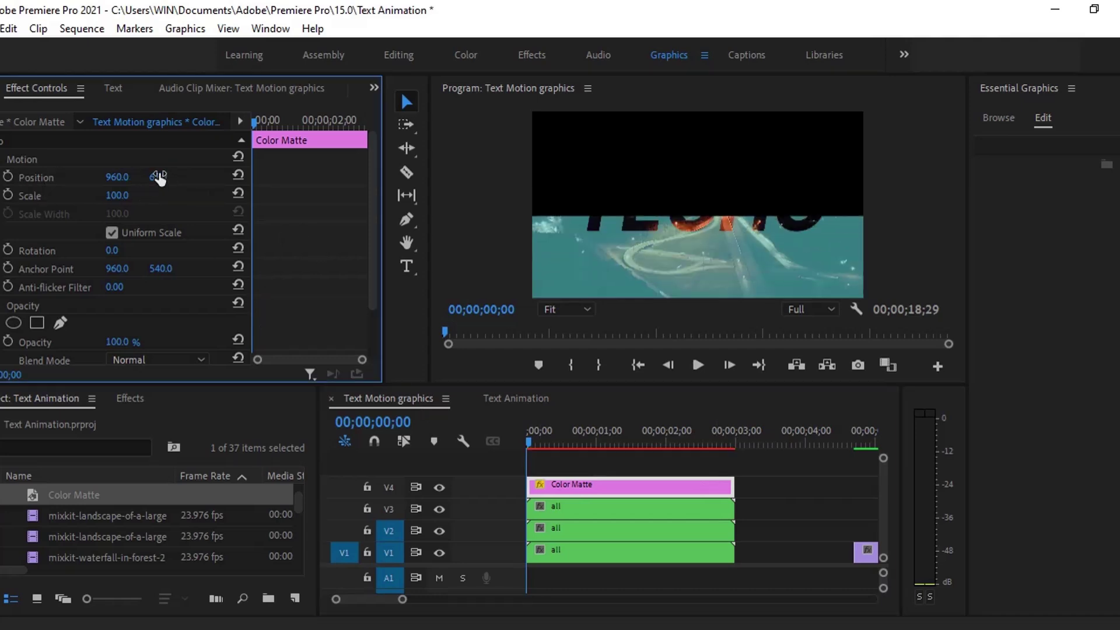
{"action": "left_click", "coordinate": [167, 176]}
{"action": "type", "text": "50"}
{"action": "key", "text": "Return"}
Step: Duplicate the Color Matte clip from V4 onto V5 and set the copy's vertical position to 1129
{"action": "left_click", "coordinate": [621, 478]}
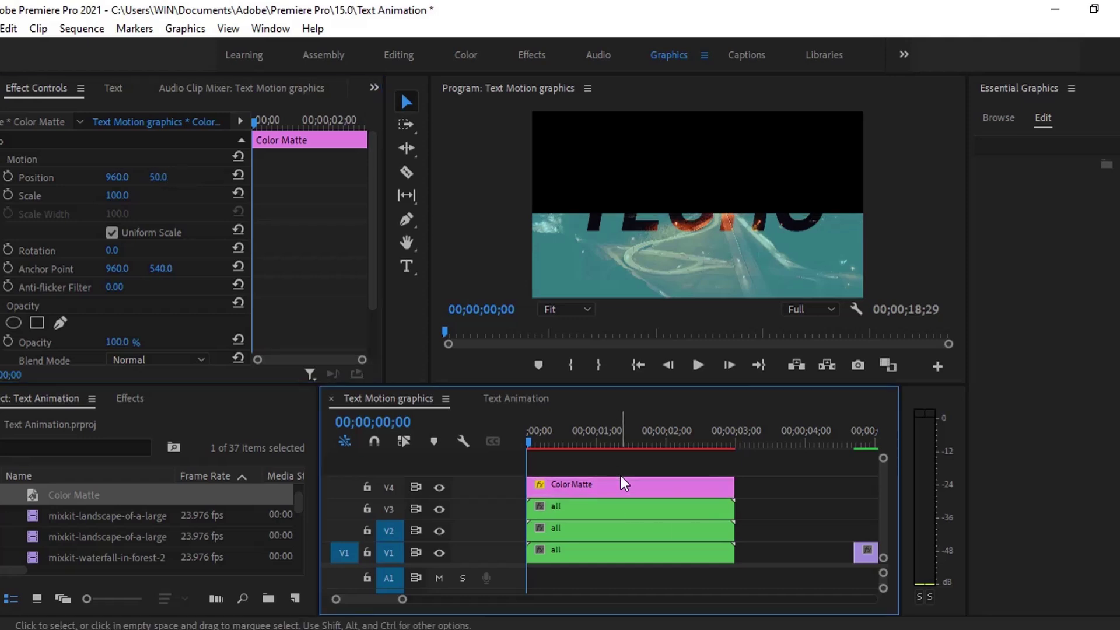
{"action": "left_click", "coordinate": [621, 476]}
{"action": "left_click", "coordinate": [622, 482]}
{"action": "left_click_drag", "start_coordinate": [627, 474], "coordinate": [627, 464]}
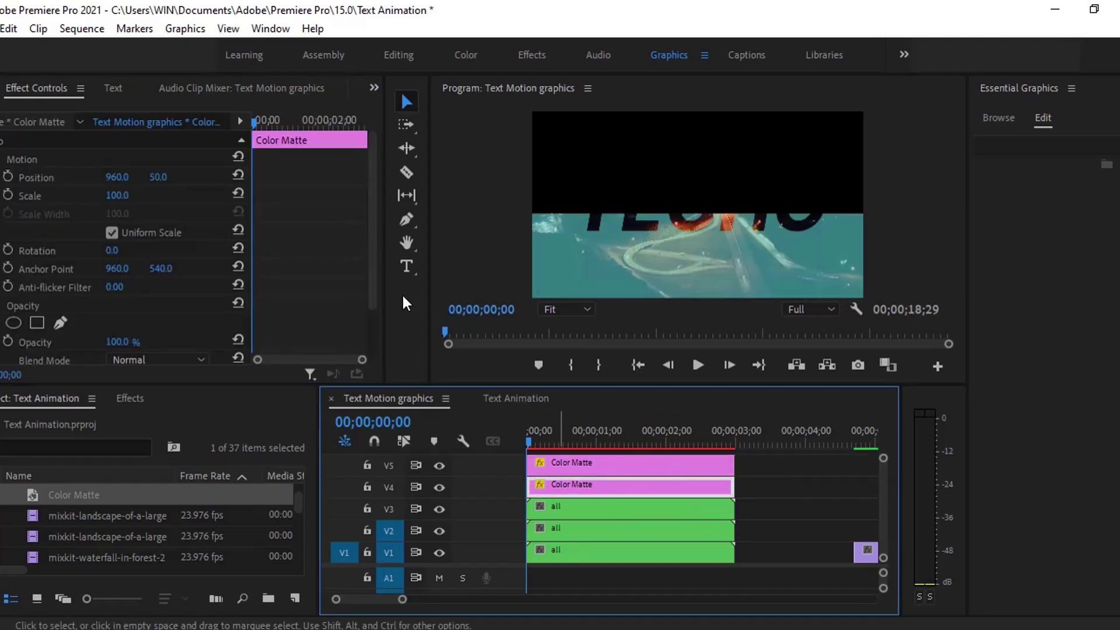
{"action": "left_click_drag", "start_coordinate": [155, 177], "coordinate": [1119, 280]}
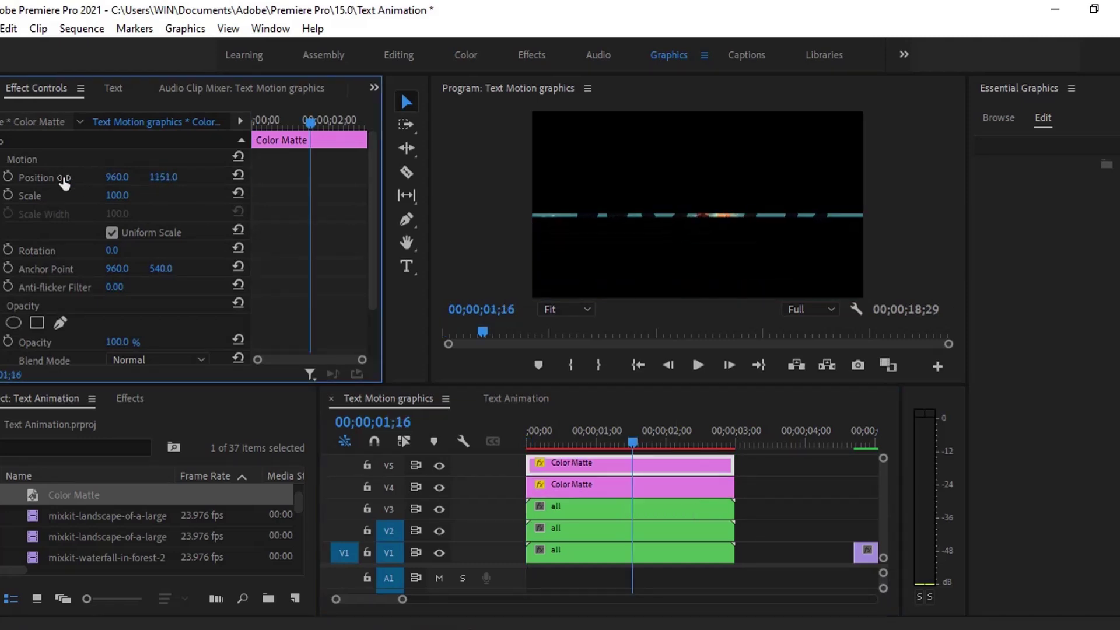
{"action": "left_click_drag", "start_coordinate": [64, 184], "coordinate": [46, 183]}
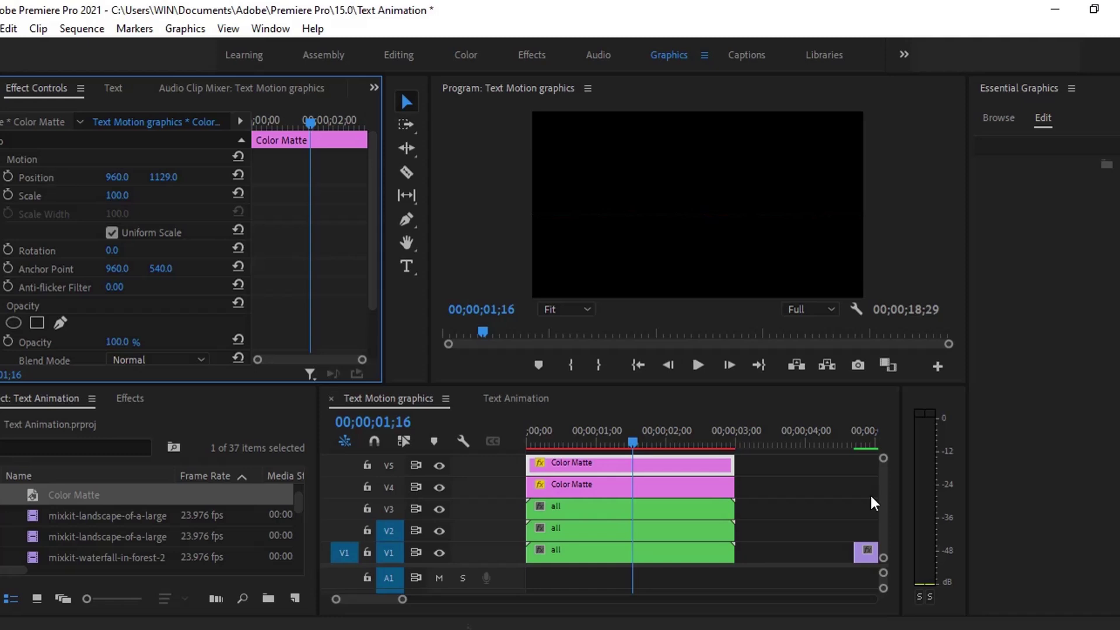
{"action": "left_click", "coordinate": [793, 479]}
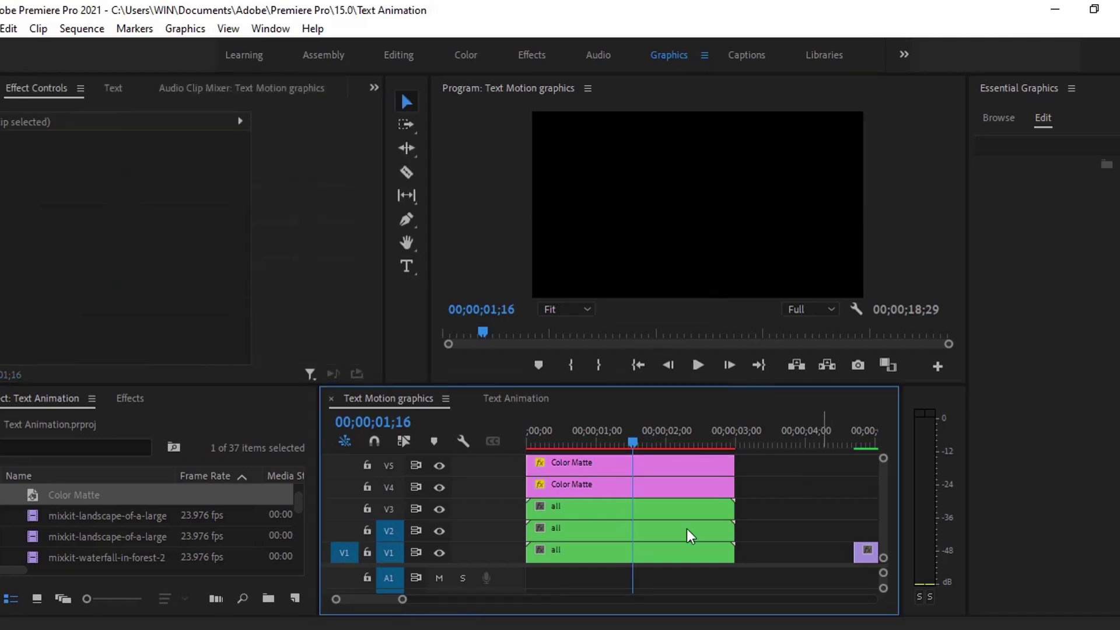
Step: Apply Track Matte Key to the "all" clip on V2, using Video 4 as its matte
{"action": "left_click", "coordinate": [625, 531]}
{"action": "left_click", "coordinate": [124, 396]}
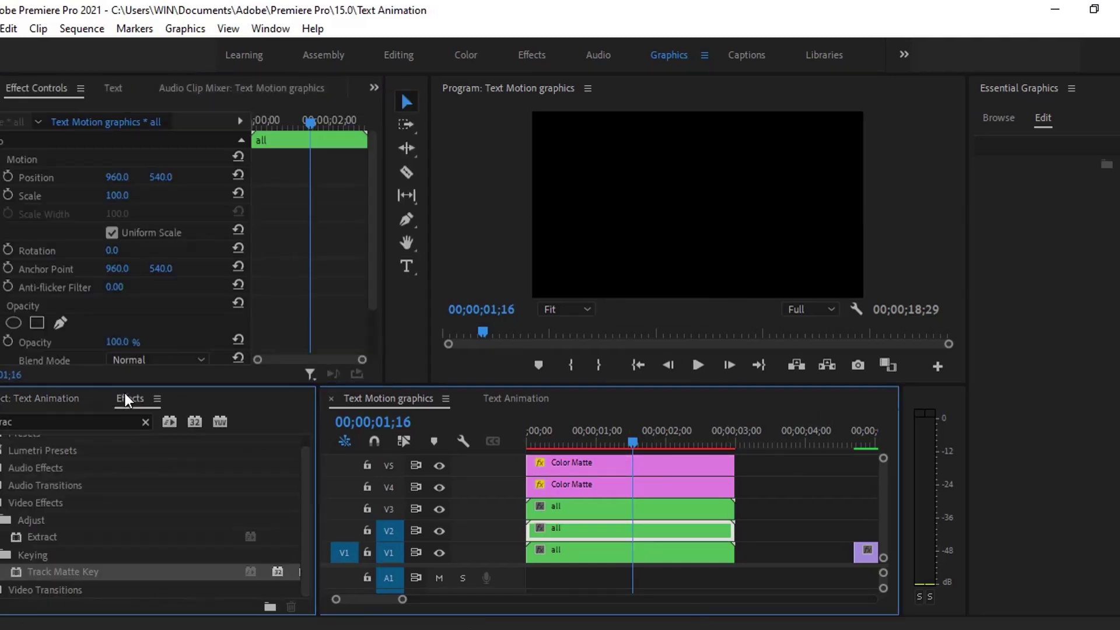
{"action": "left_click_drag", "start_coordinate": [67, 575], "coordinate": [667, 533]}
{"action": "scroll", "coordinate": [330, 249], "scroll_direction": "down", "scroll_amount": 5}
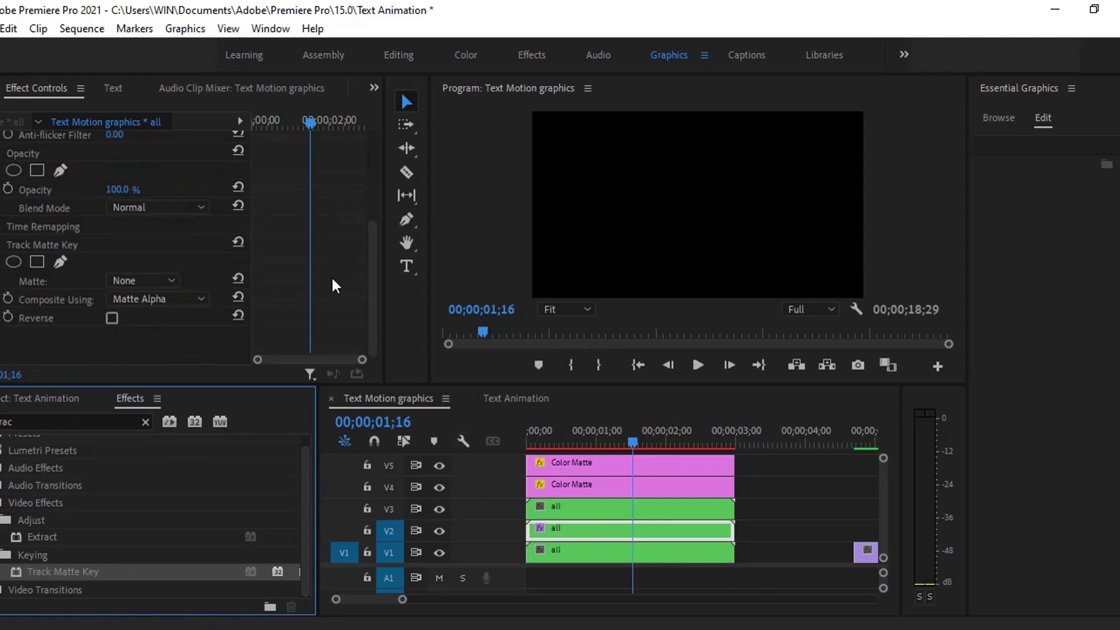
{"action": "left_click", "coordinate": [139, 280]}
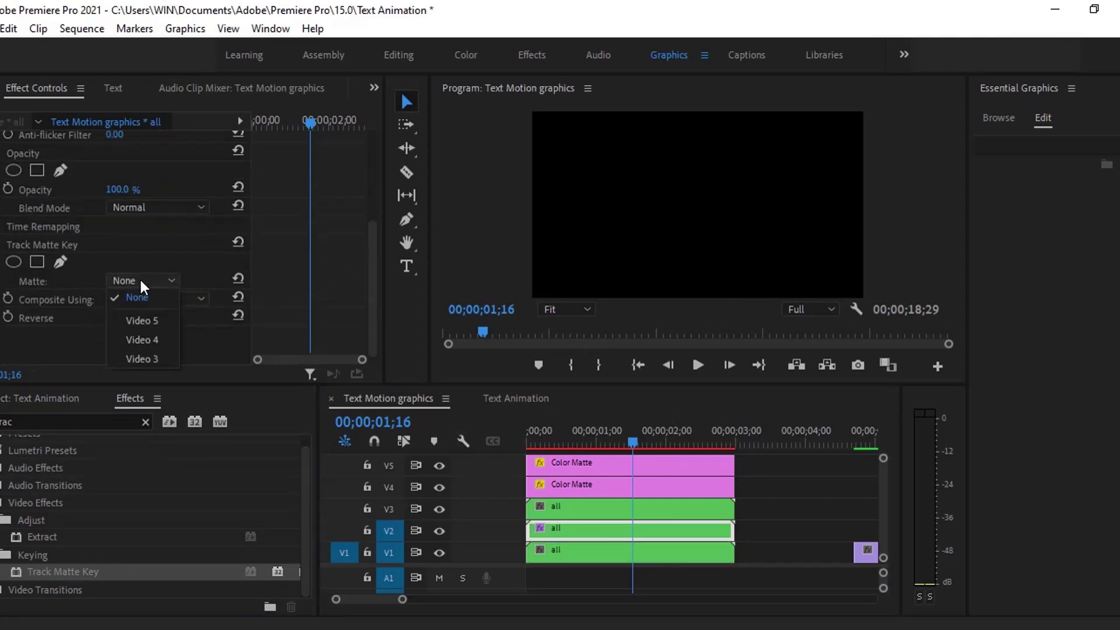
{"action": "left_click", "coordinate": [144, 341]}
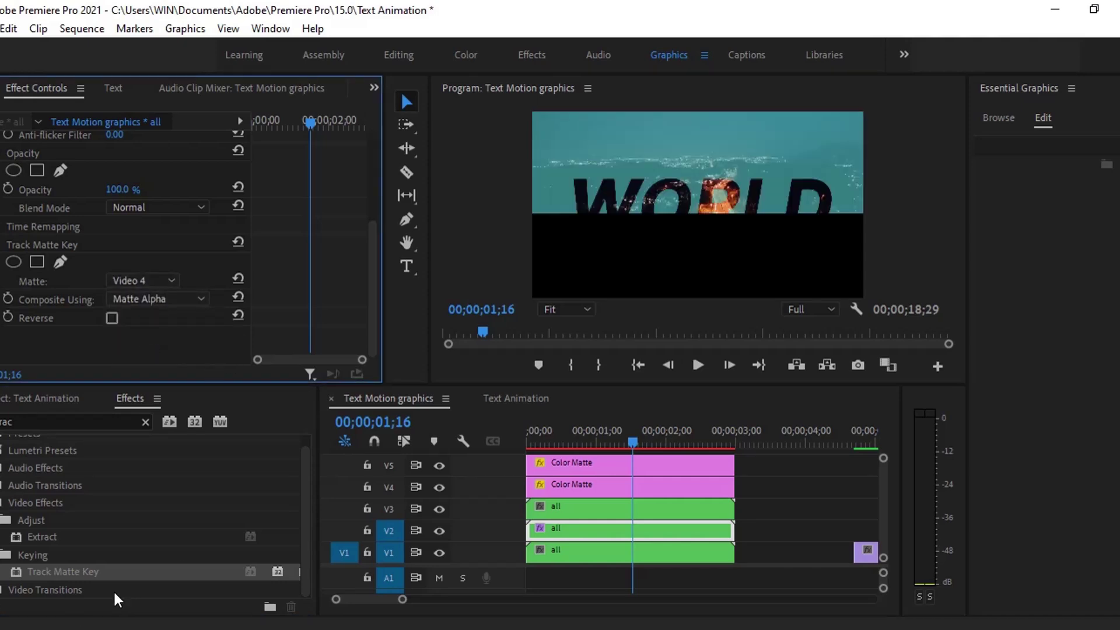
Step: Apply Track Matte Key to the "all" clip on V3, using Video 5 as its matte
{"action": "left_click_drag", "start_coordinate": [61, 574], "coordinate": [670, 509]}
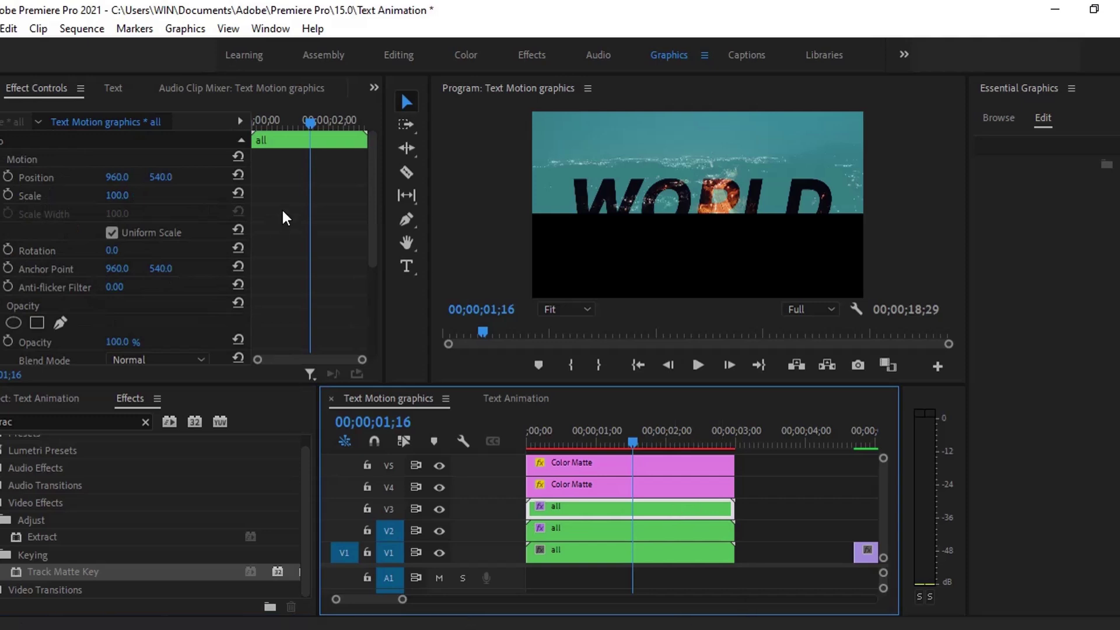
{"action": "scroll", "coordinate": [286, 218], "scroll_direction": "down", "scroll_amount": 5}
{"action": "left_click", "coordinate": [153, 280]}
{"action": "left_click", "coordinate": [152, 325]}
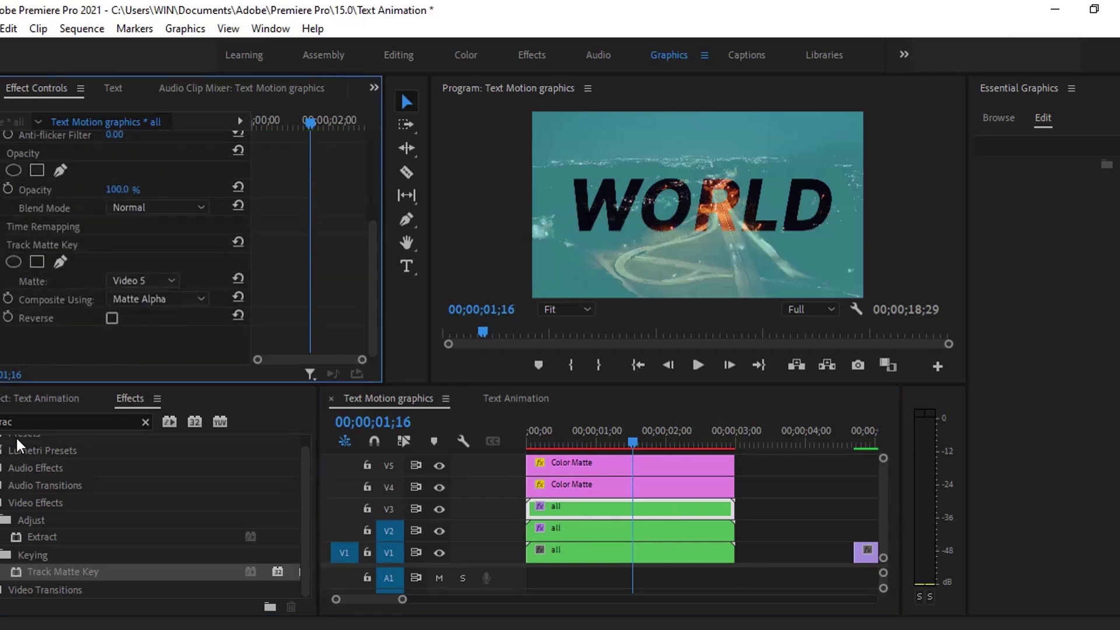
Step: Play the sequence from the start to check the two matted halves together
{"action": "key", "text": "Home"}
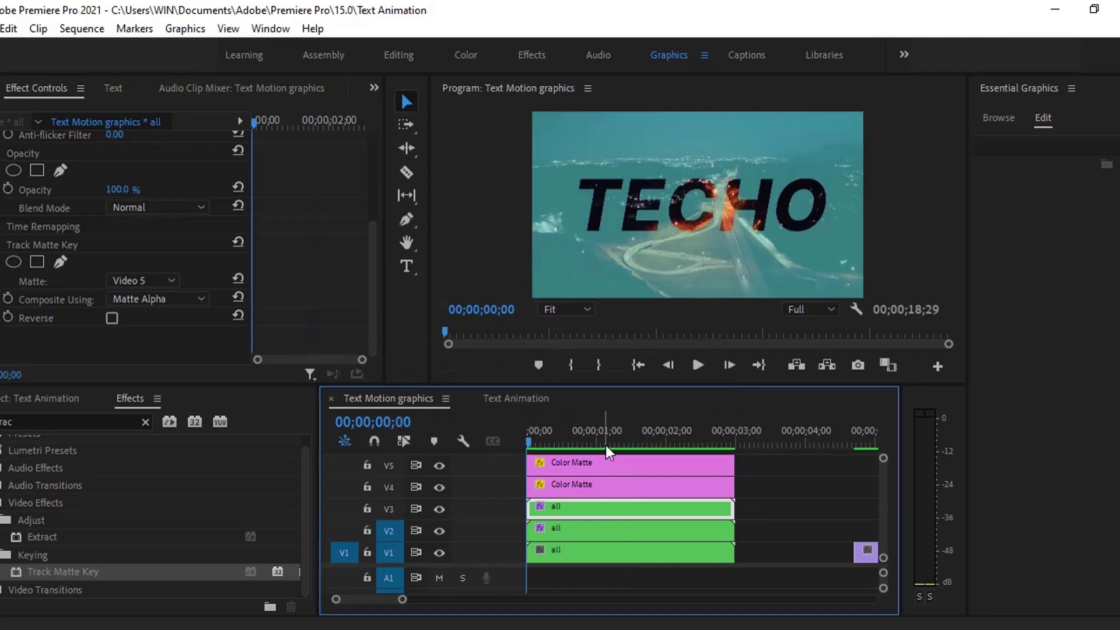
{"action": "key", "text": "space"}
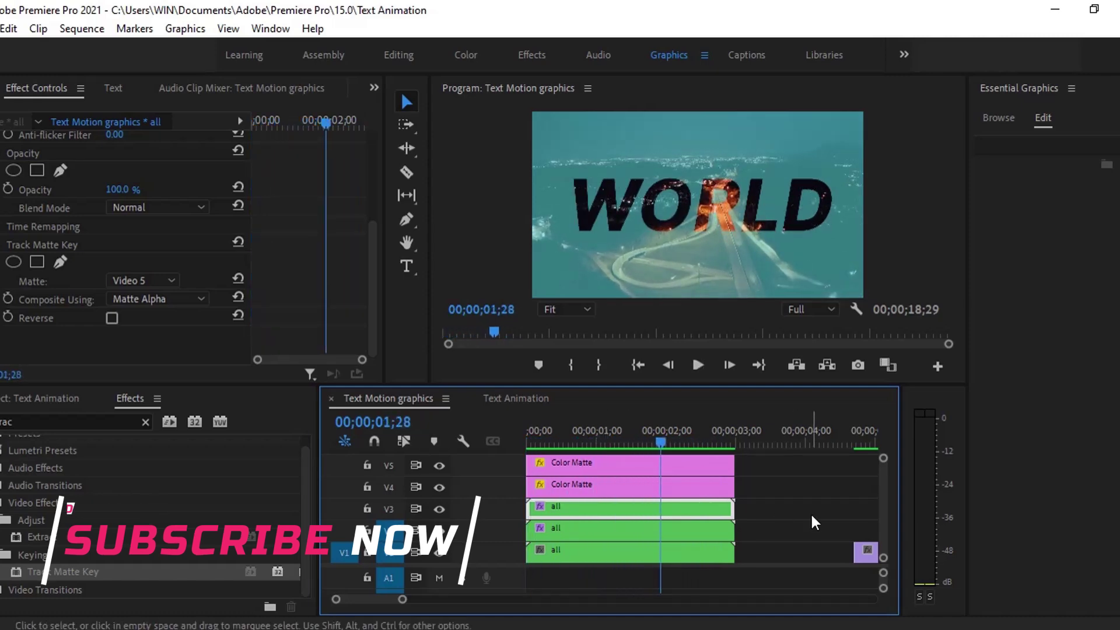
{"action": "left_click", "coordinate": [802, 498]}
Step: Keyframe the V2 "all" clip's horizontal position from 960 at the sequence start to 998 at 00;00;02;25
{"action": "left_click", "coordinate": [601, 532]}
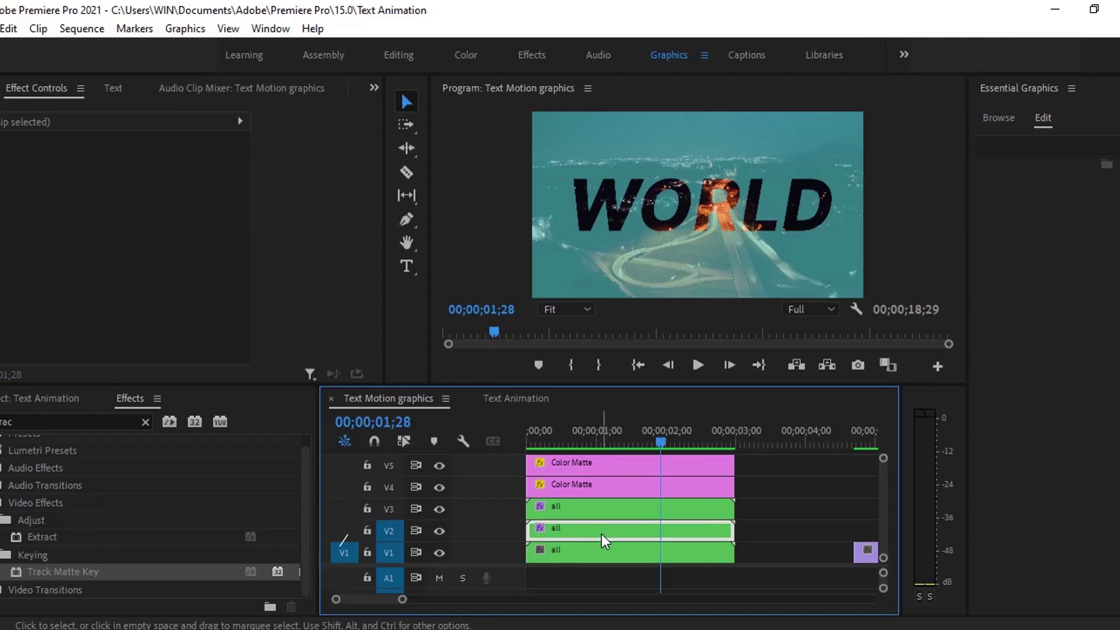
{"action": "key", "text": "Home"}
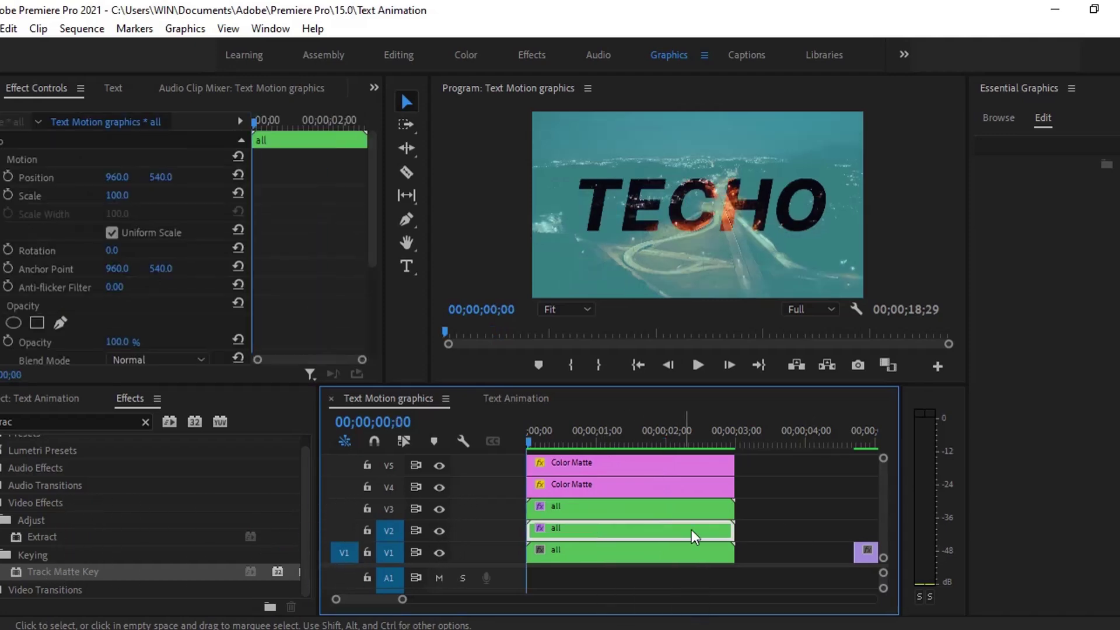
{"action": "left_click", "coordinate": [7, 176]}
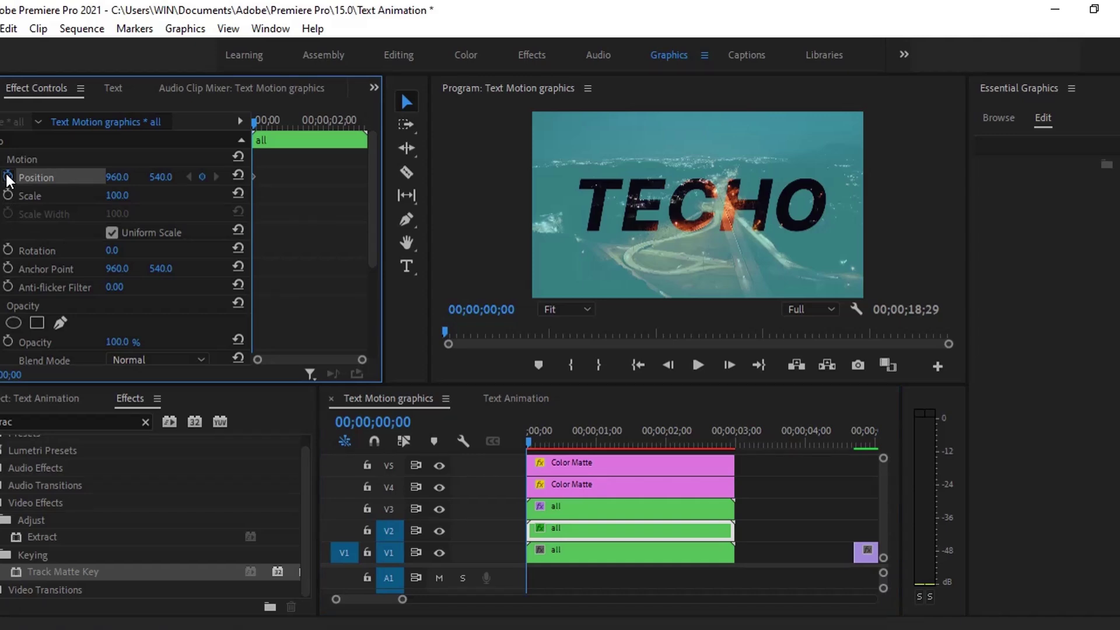
{"action": "left_click_drag", "start_coordinate": [298, 120], "coordinate": [363, 123]}
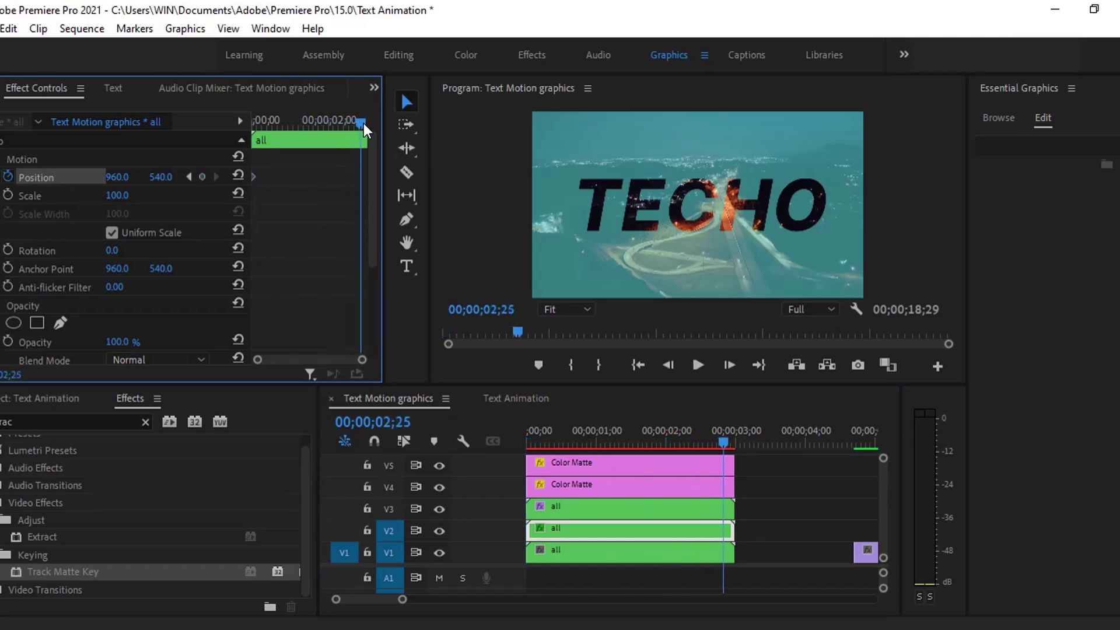
{"action": "left_click_drag", "start_coordinate": [112, 182], "coordinate": [162, 182]}
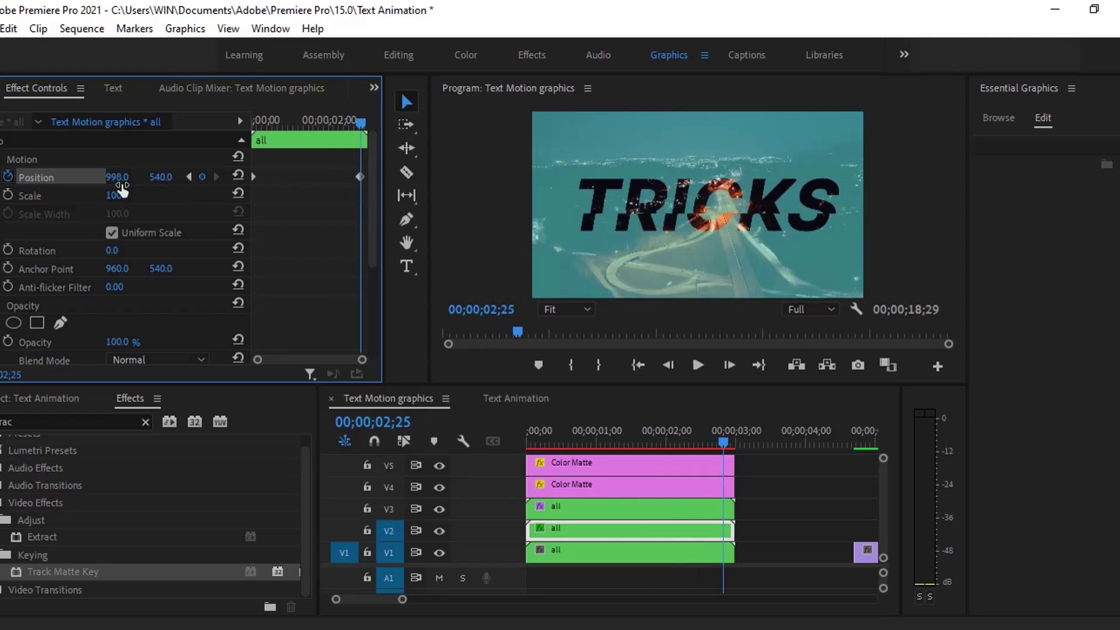
Step: Play the sequence from the start to check the position animation of the V2 clip
{"action": "key", "text": "Home"}
{"action": "key", "text": "space"}
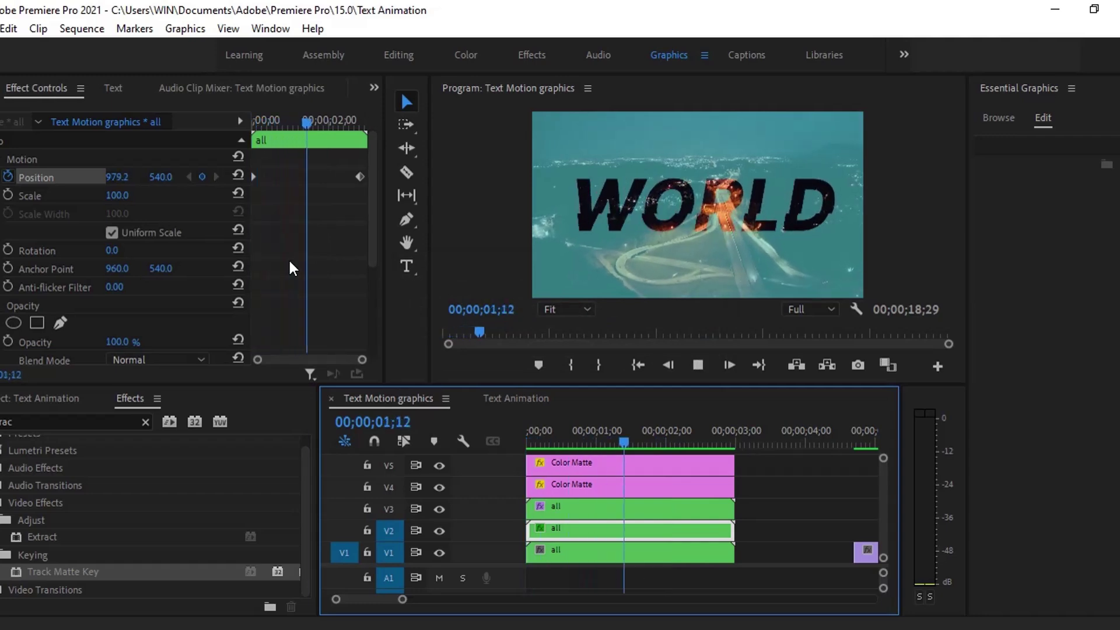
{"action": "key", "text": "space"}
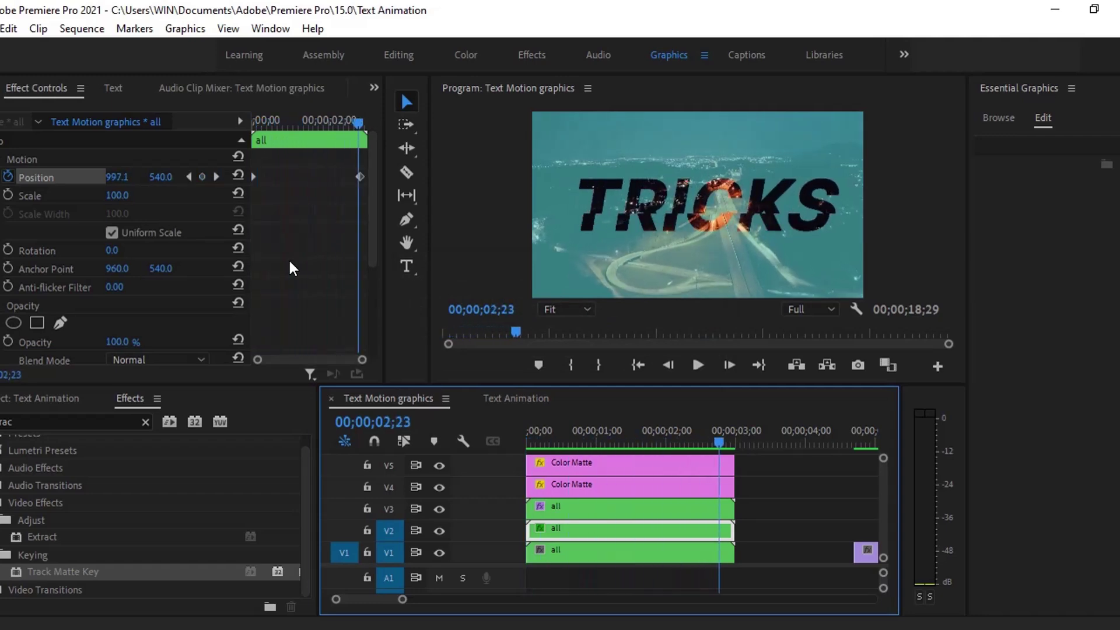
Step: Apply Ease Out temporal interpolation to the first Position keyframe of the "all" clip on V2
{"action": "left_click", "coordinate": [255, 186]}
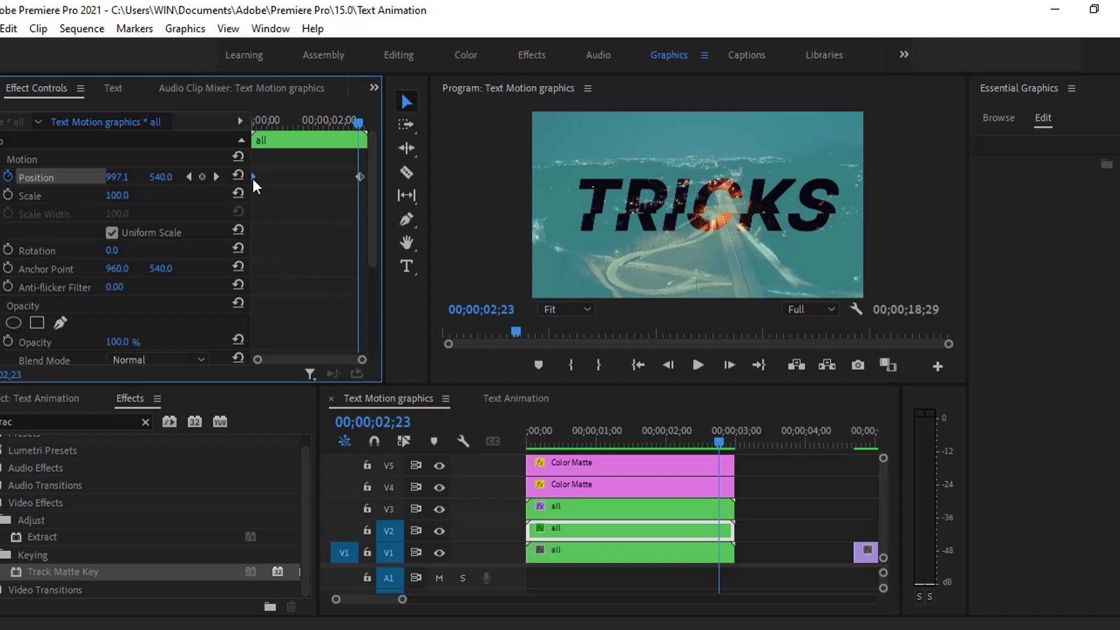
{"action": "right_click", "coordinate": [254, 184]}
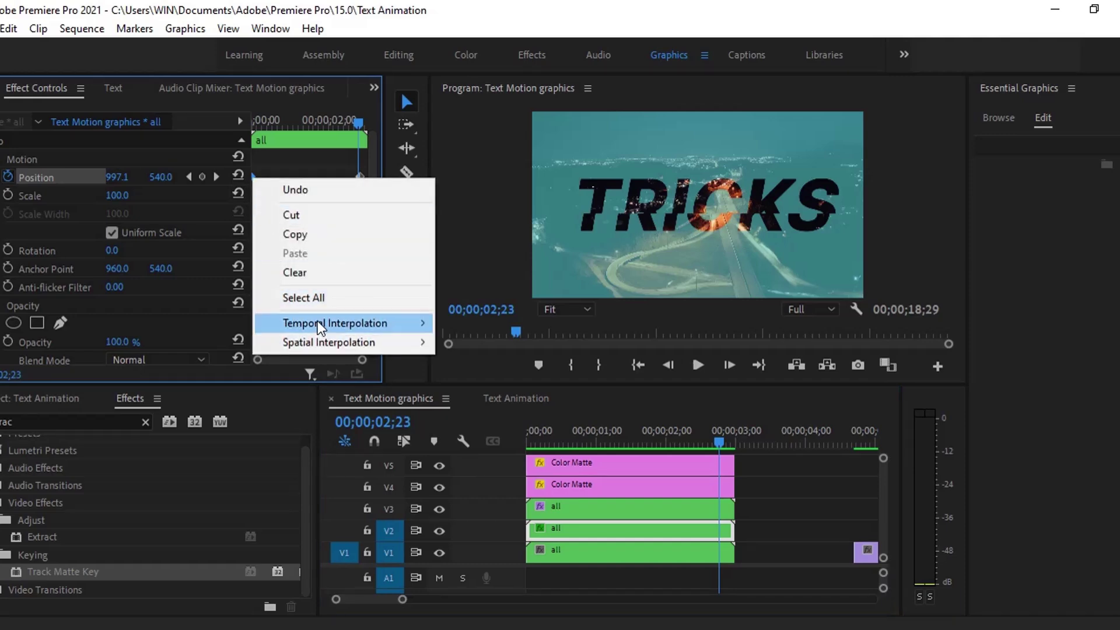
{"action": "mouse_move", "coordinate": [317, 320]}
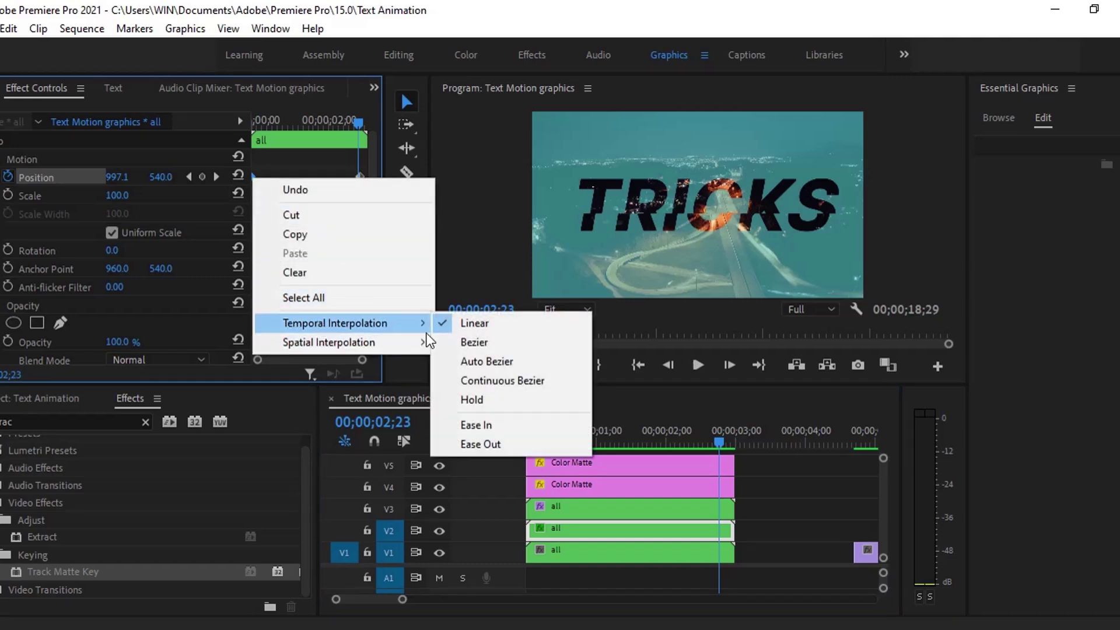
{"action": "left_click", "coordinate": [468, 443]}
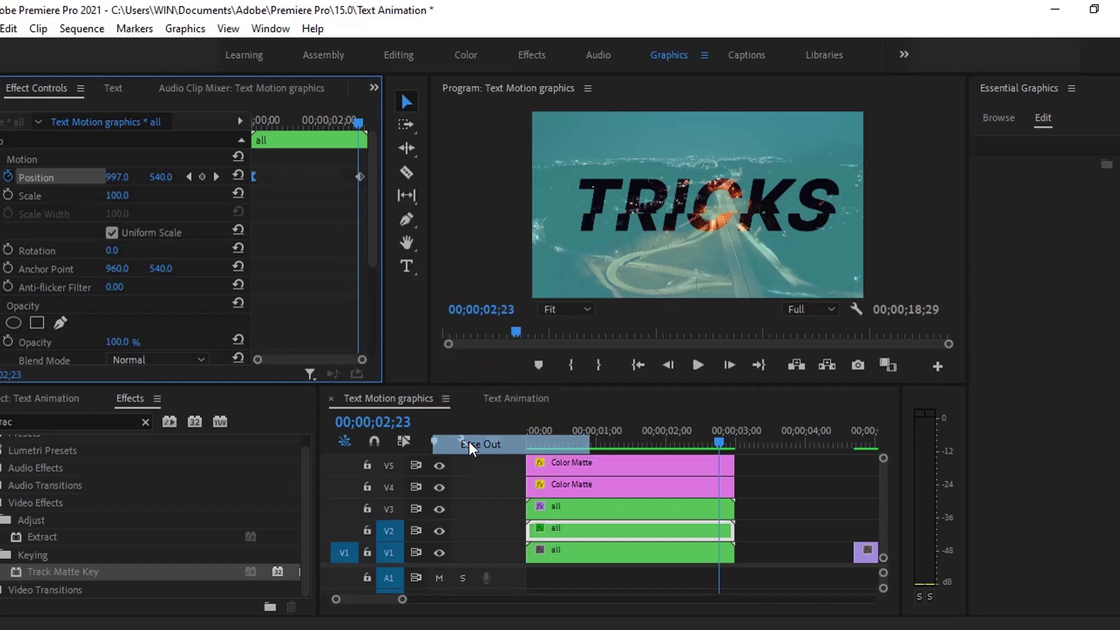
Step: Apply Ease In temporal interpolation to the last Position keyframe of the "all" clip on V2
{"action": "right_click", "coordinate": [358, 175]}
{"action": "mouse_move", "coordinate": [426, 316]}
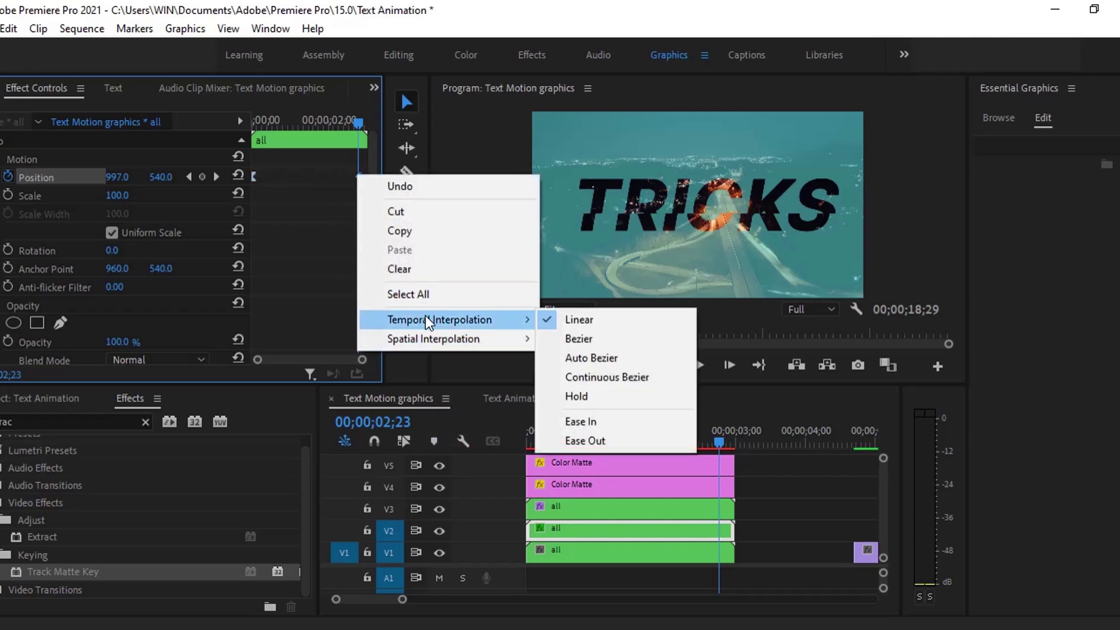
{"action": "left_click", "coordinate": [589, 421]}
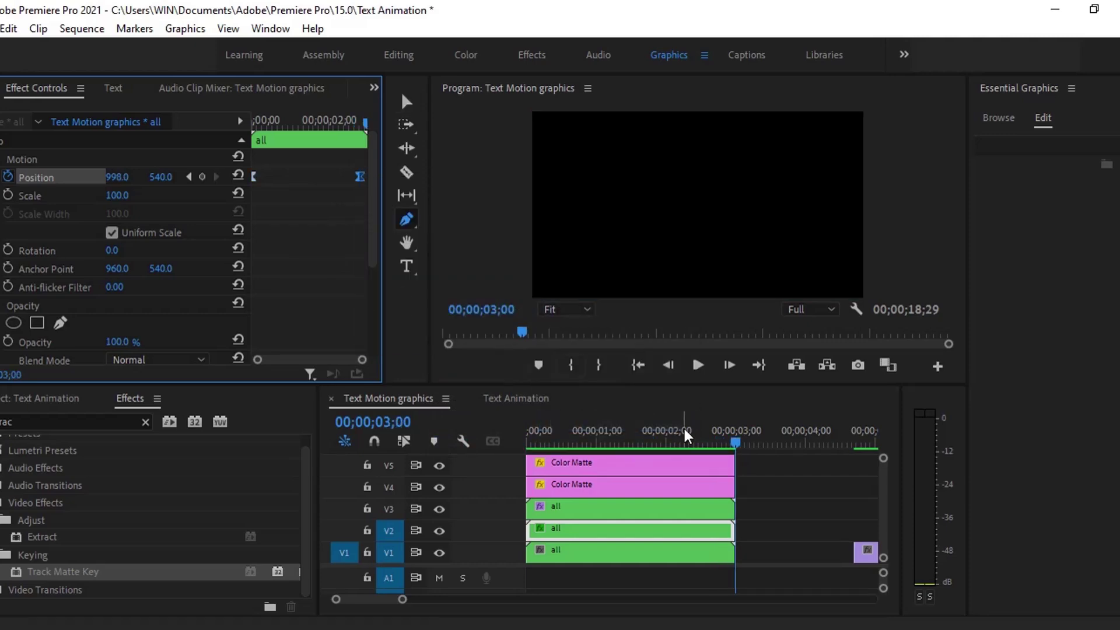
{"action": "left_click", "coordinate": [681, 431]}
Step: Play the sequence from the start to check the eased split movement
{"action": "key", "text": "Home"}
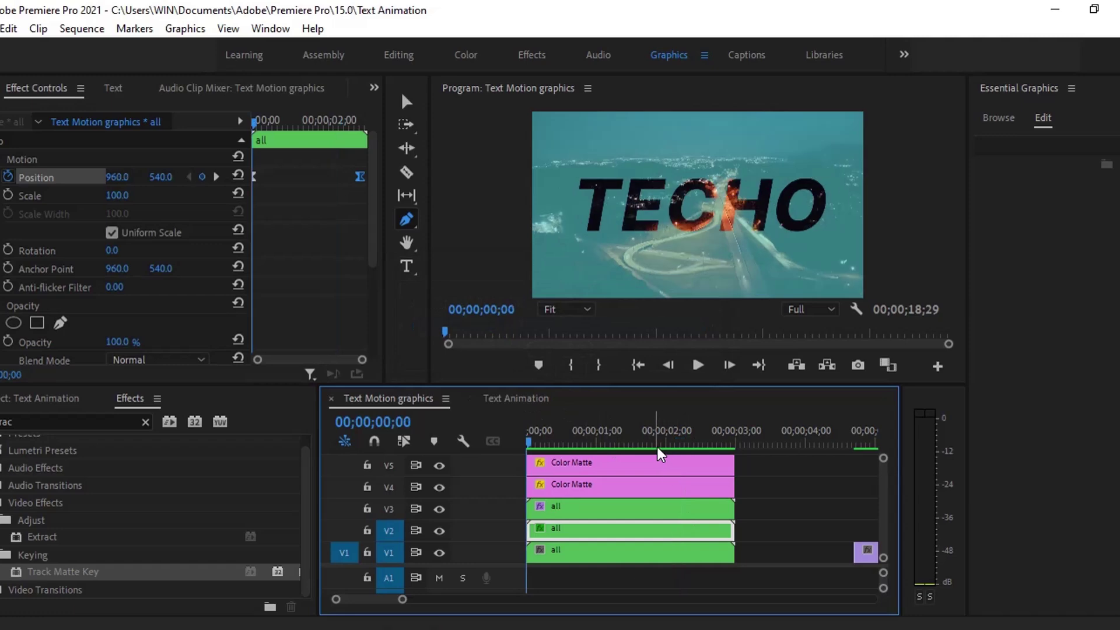
{"action": "key", "text": "space"}
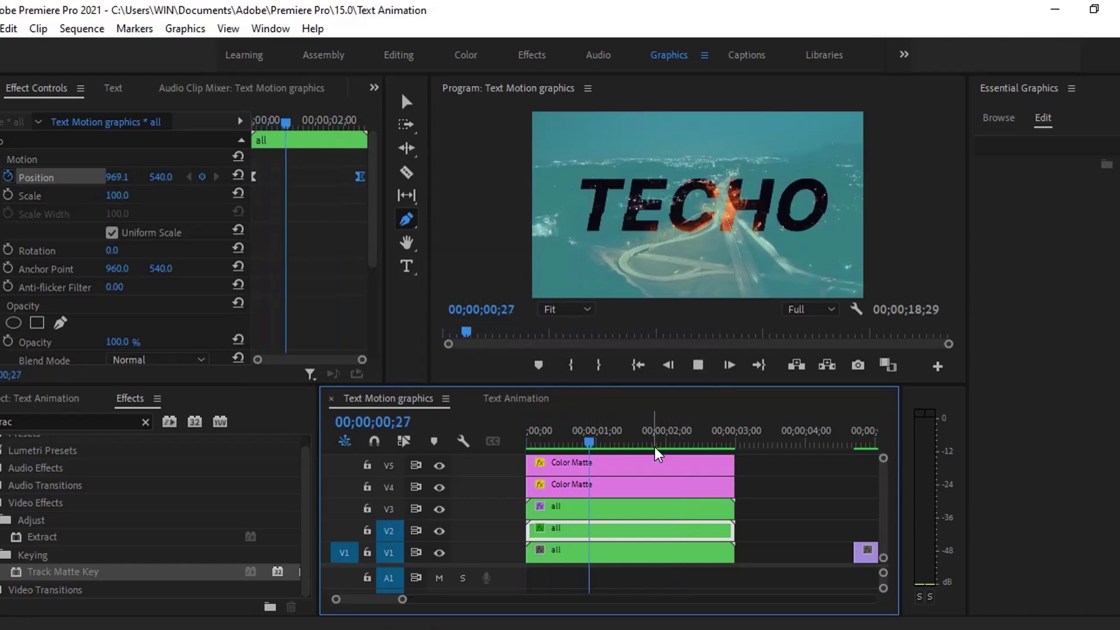
{"action": "key", "text": "space"}
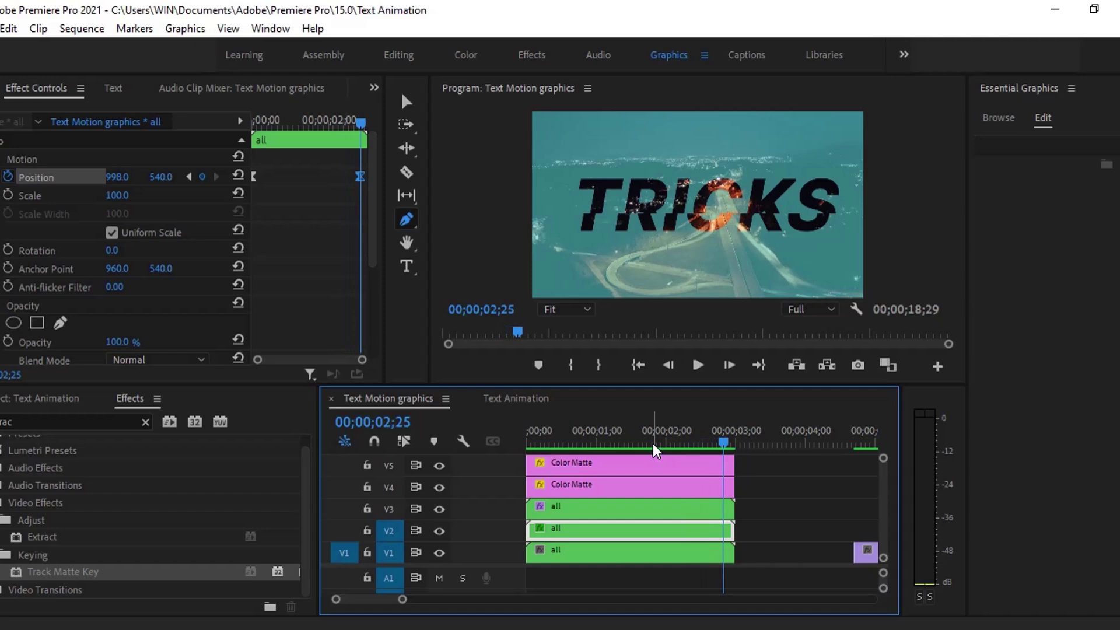
Step: Go to the start of the production ID_4596414.mp4 clip and look through its footage
{"action": "key", "text": "Down"}
{"action": "key", "text": "Down"}
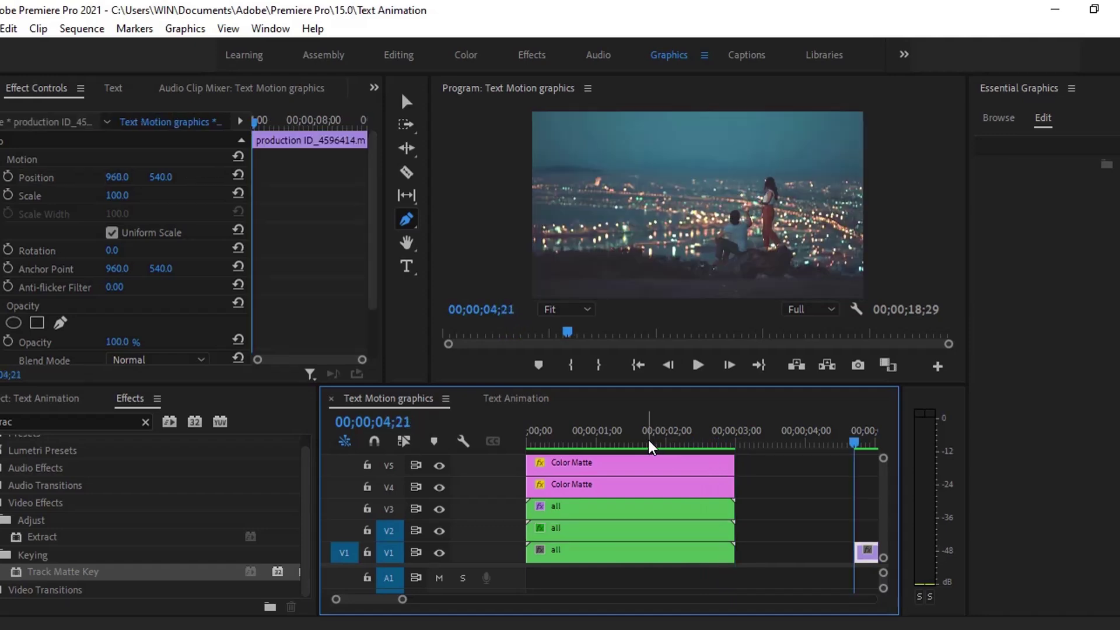
{"action": "key", "text": "space"}
{"action": "key", "text": "space"}
{"action": "key", "text": "minus"}
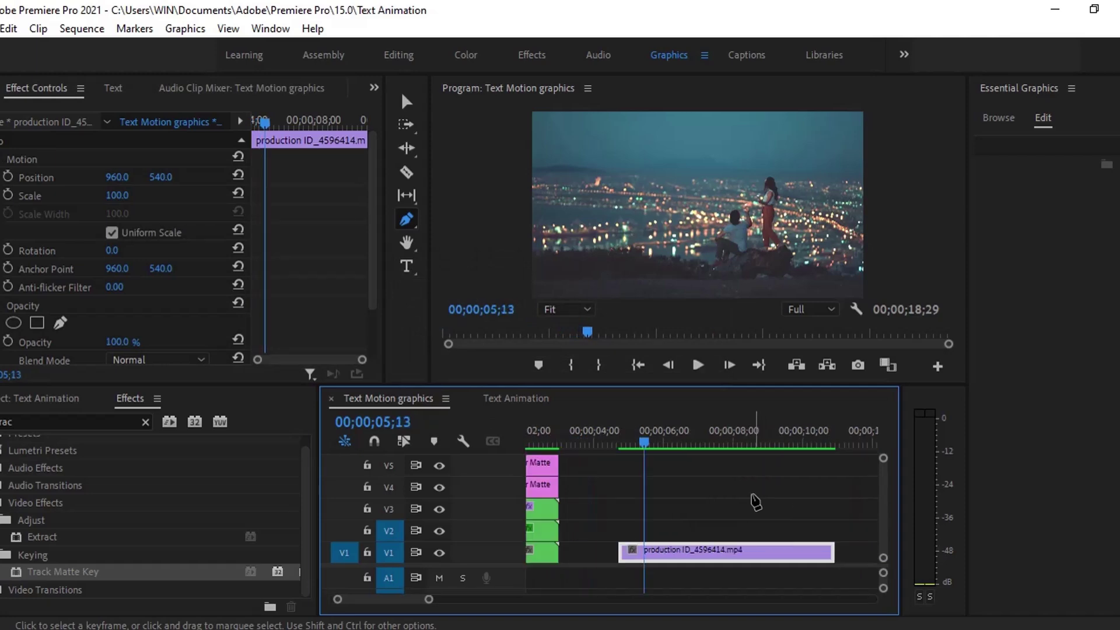
{"action": "key", "text": "v"}
{"action": "left_click_drag", "start_coordinate": [649, 437], "coordinate": [726, 439]}
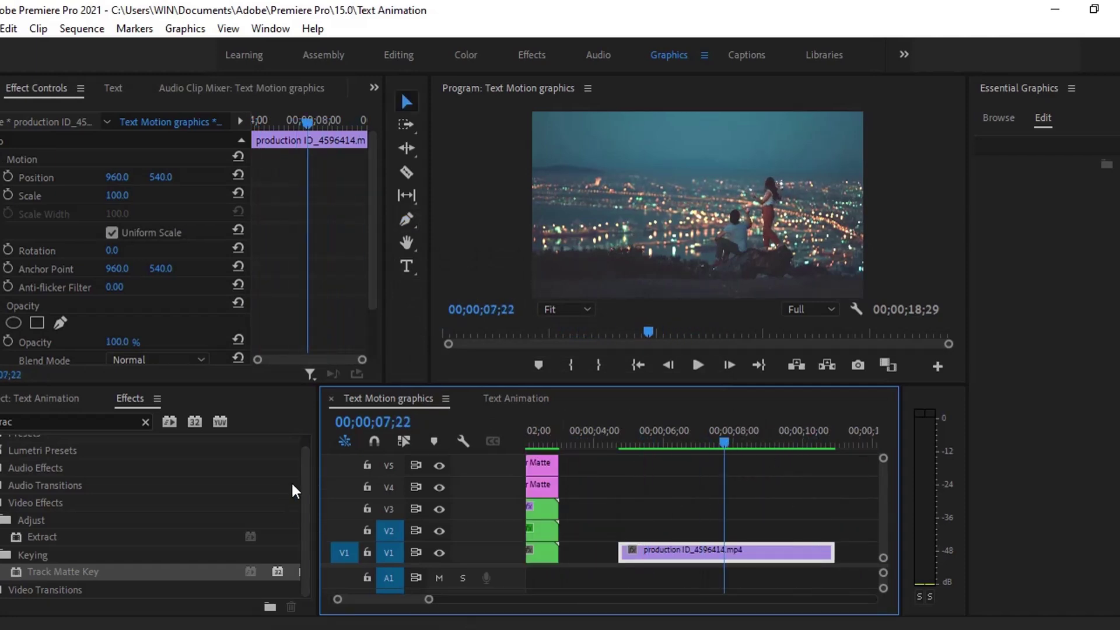
Step: Open the Text Animation sequence and play its nested title section over the same footage as a reference
{"action": "left_click", "coordinate": [496, 402]}
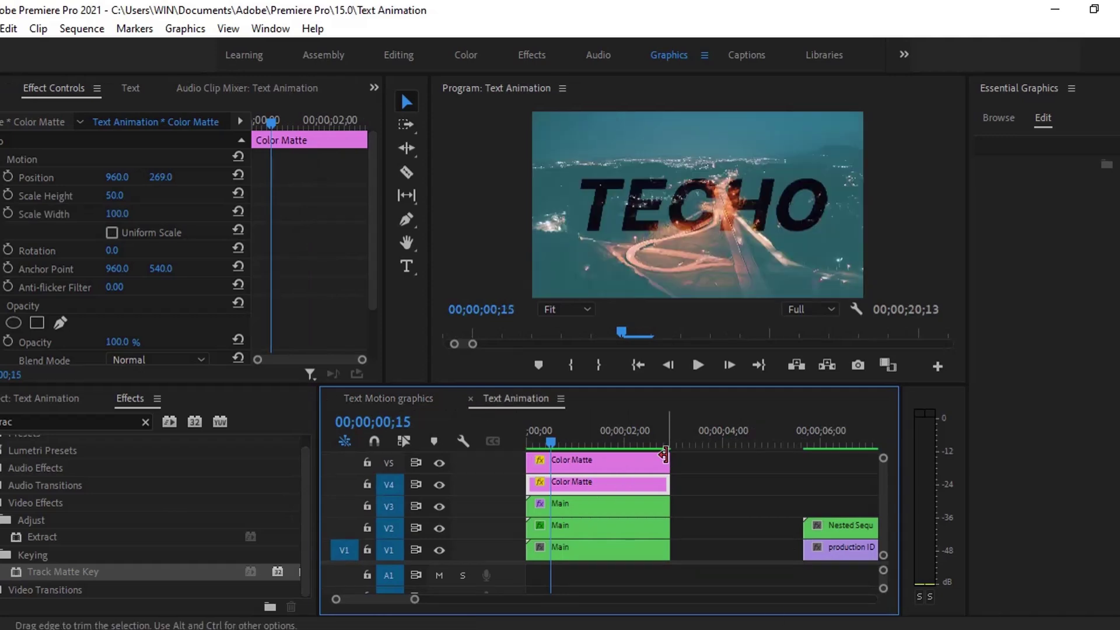
{"action": "key", "text": "minus"}
{"action": "left_click_drag", "start_coordinate": [667, 437], "coordinate": [794, 462]}
{"action": "key", "text": "Up"}
{"action": "key", "text": "space"}
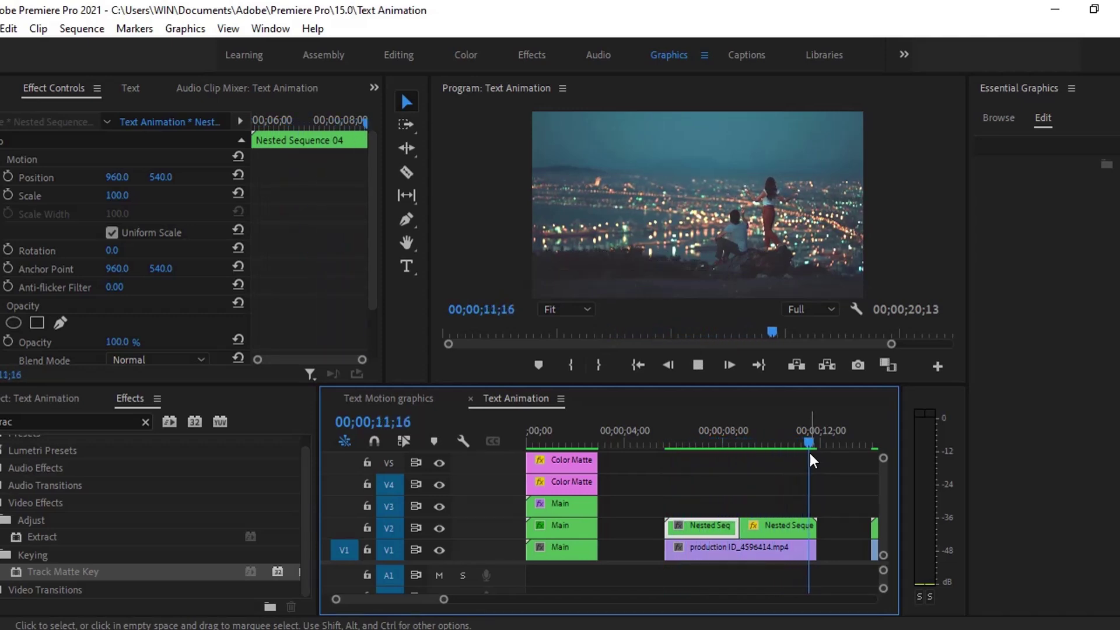
{"action": "key", "text": "space"}
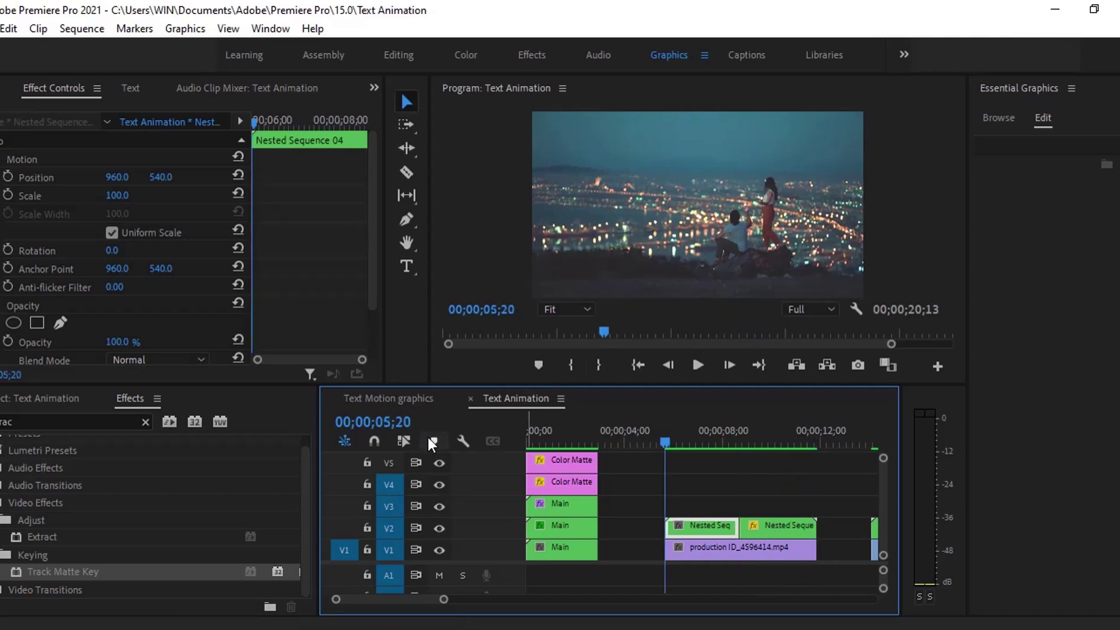
Step: Add the text "Lovely couples" over the footage at 00;00;07;10 in the Text Motion graphics sequence
{"action": "left_click", "coordinate": [404, 398]}
{"action": "mouse_move", "coordinate": [719, 444]}
{"action": "left_mouse_down"}
{"action": "mouse_move", "coordinate": [680, 441]}
{"action": "mouse_move", "coordinate": [707, 443]}
{"action": "left_mouse_up"}
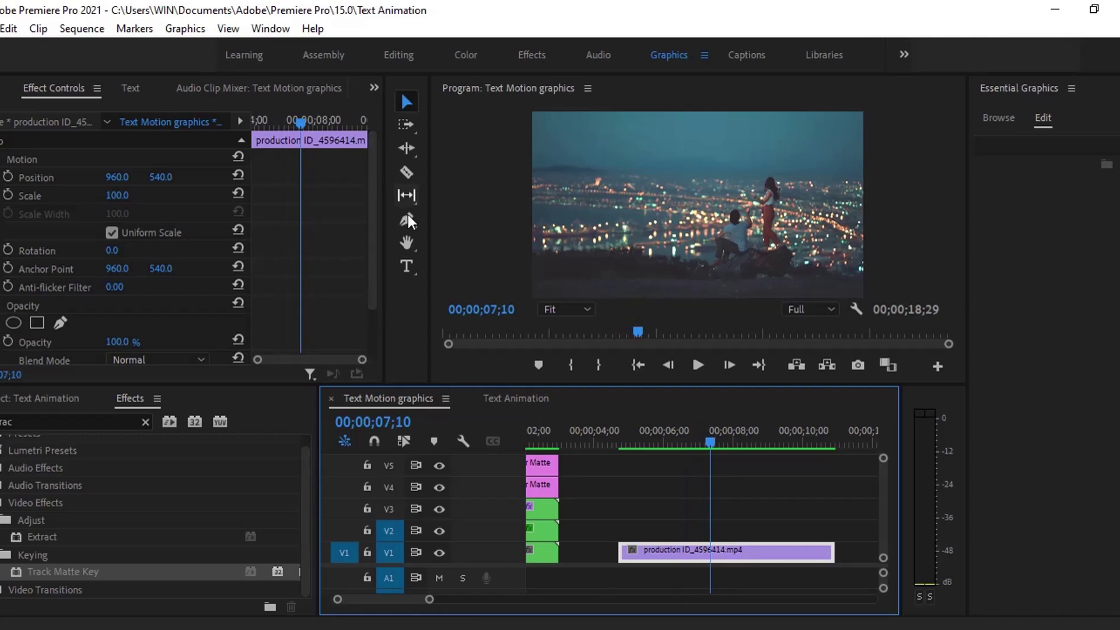
{"action": "left_click", "coordinate": [406, 263]}
{"action": "left_click", "coordinate": [724, 214]}
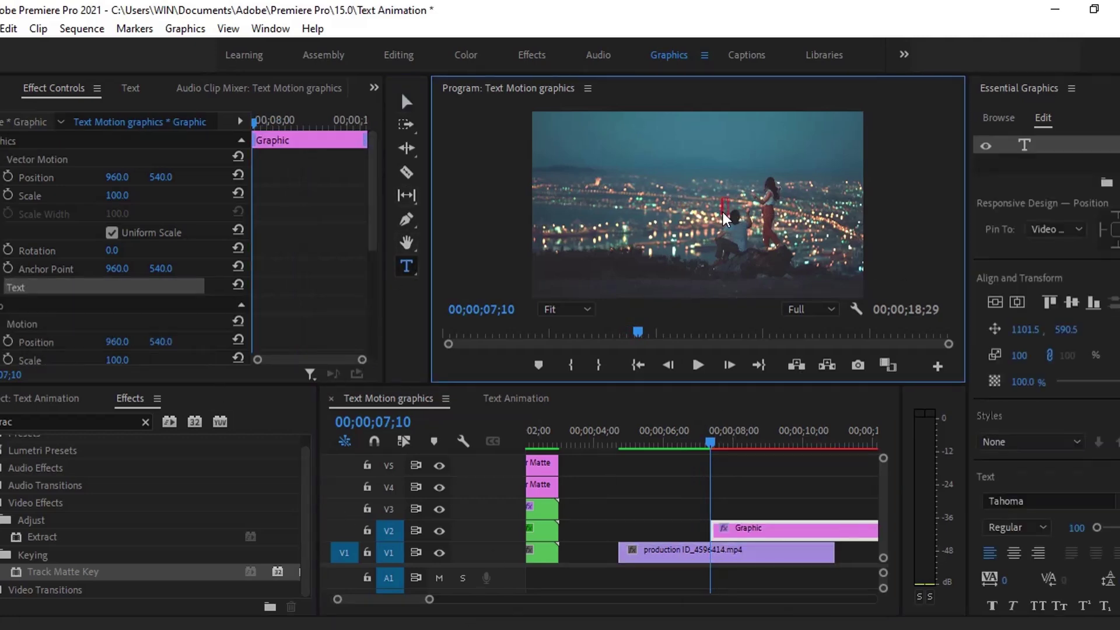
{"action": "type", "text": "Lovely couples"}
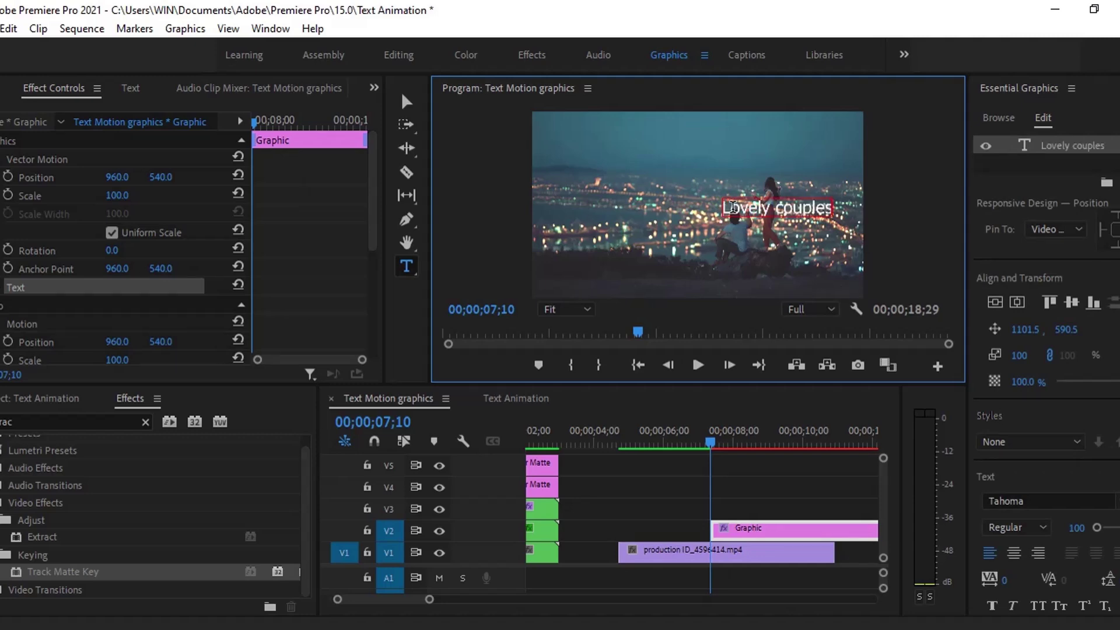
Step: Format the whole title as Tahoma Bold with faux italic and all caps, and centre it vertically and horizontally in the frame
{"action": "double_click", "coordinate": [732, 207]}
{"action": "key", "text": "ctrl+a"}
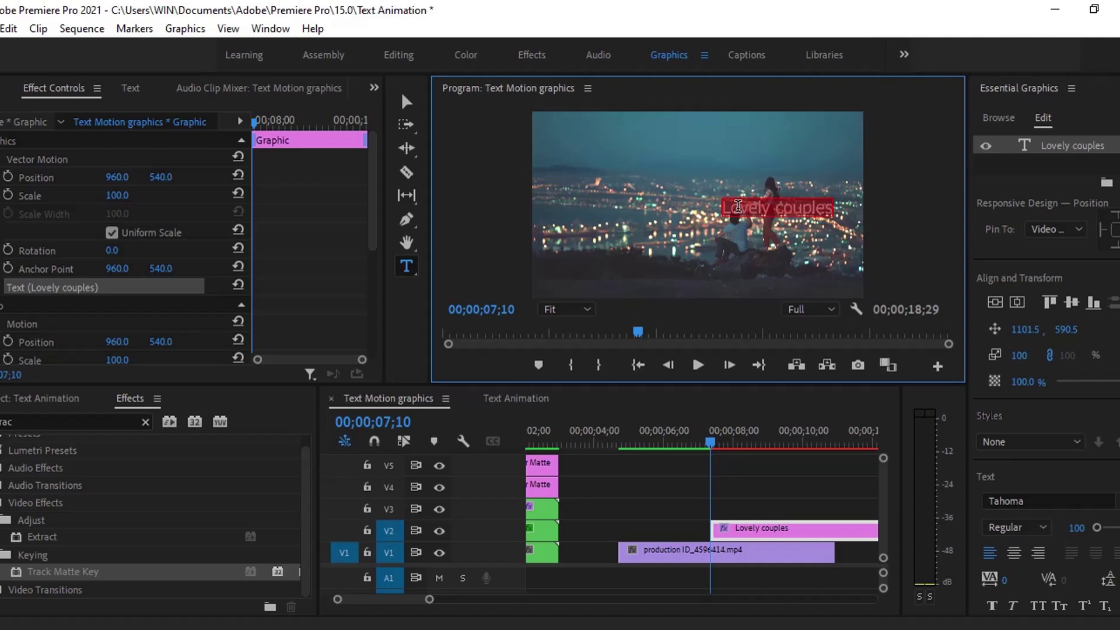
{"action": "scroll", "coordinate": [1022, 586], "scroll_direction": "down", "scroll_amount": 1}
{"action": "left_click", "coordinate": [1037, 572]}
{"action": "left_click", "coordinate": [1014, 572]}
{"action": "left_click", "coordinate": [1015, 492]}
{"action": "left_click", "coordinate": [1031, 539]}
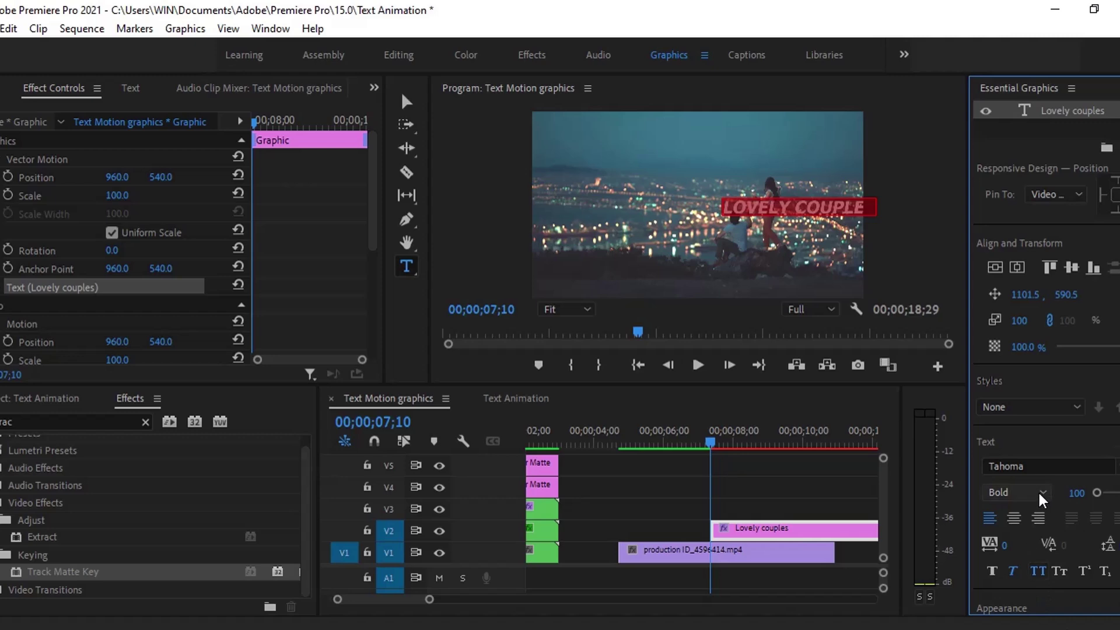
{"action": "left_click", "coordinate": [995, 267]}
{"action": "left_click", "coordinate": [993, 268]}
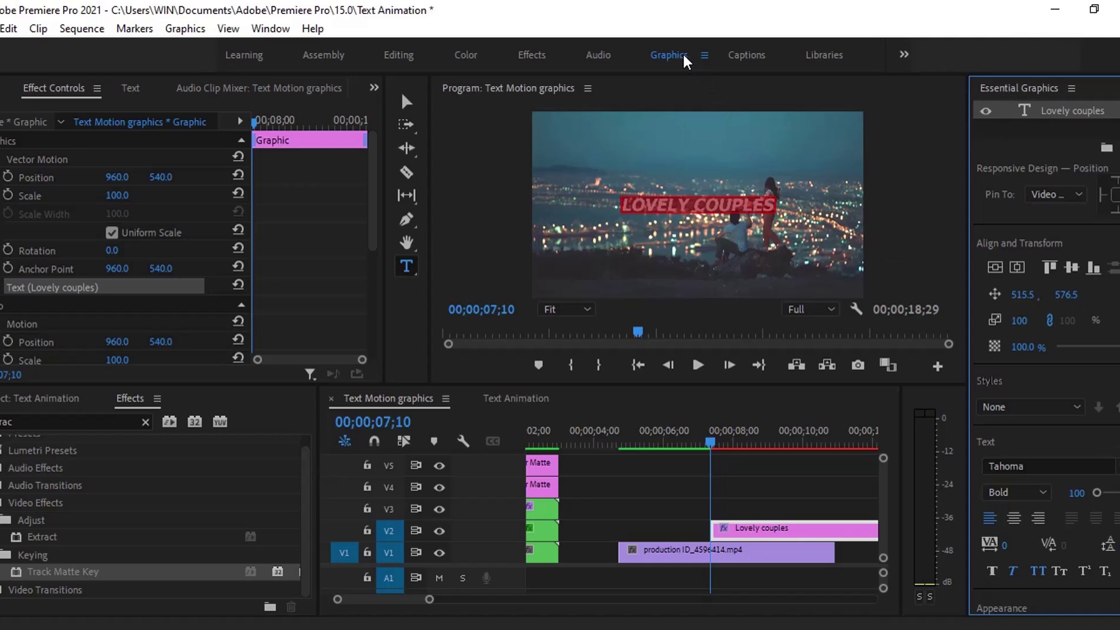
{"action": "left_click", "coordinate": [269, 29]}
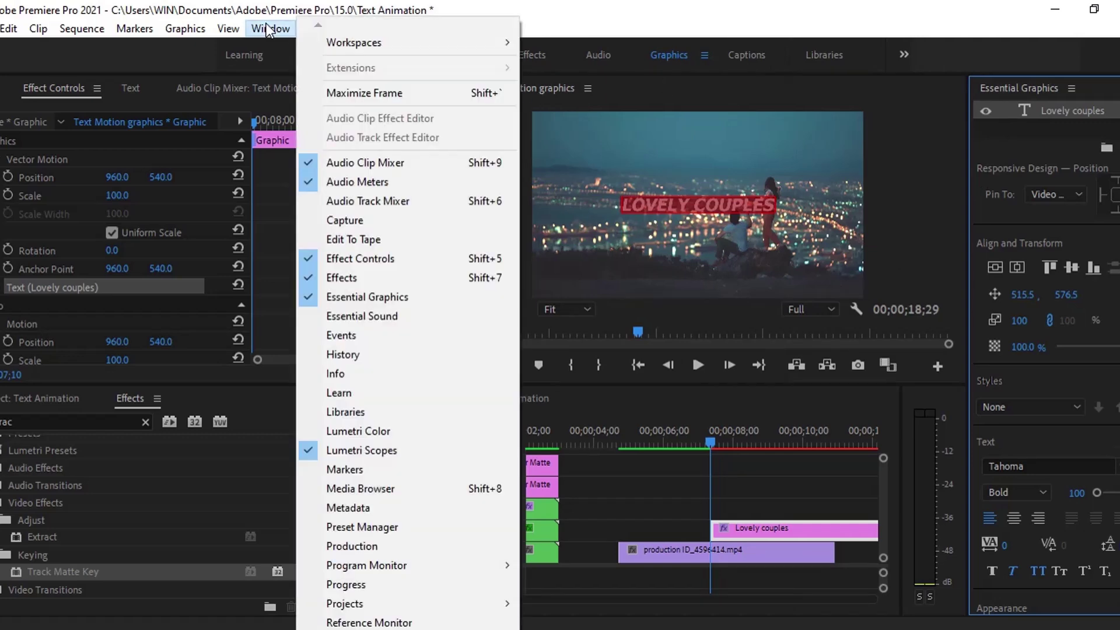
{"action": "mouse_move", "coordinate": [496, 45]}
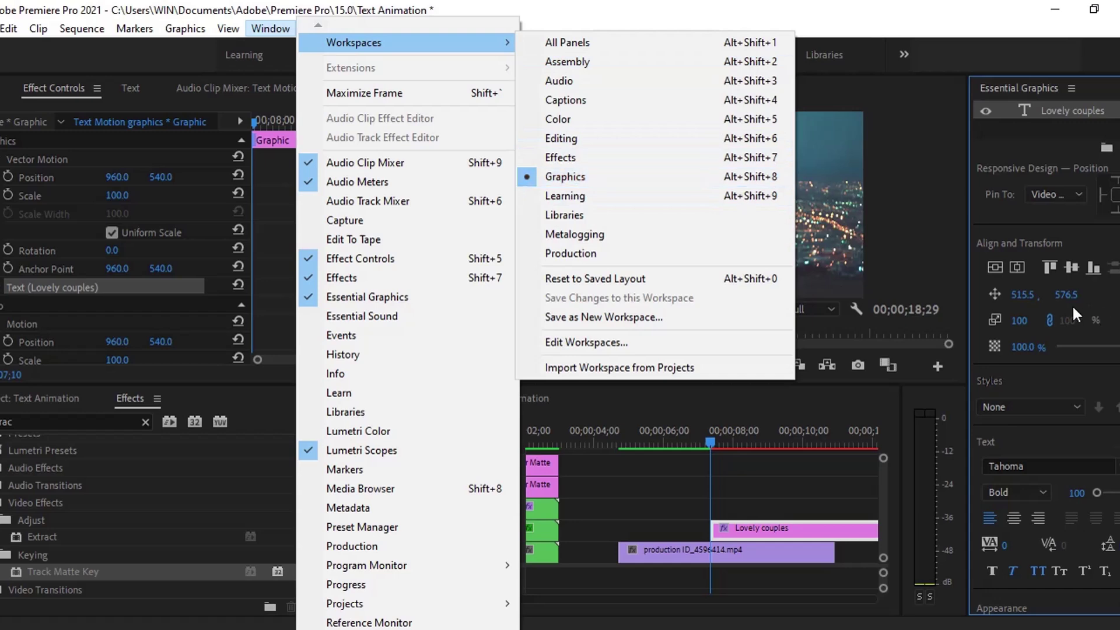
{"action": "left_click", "coordinate": [1015, 139]}
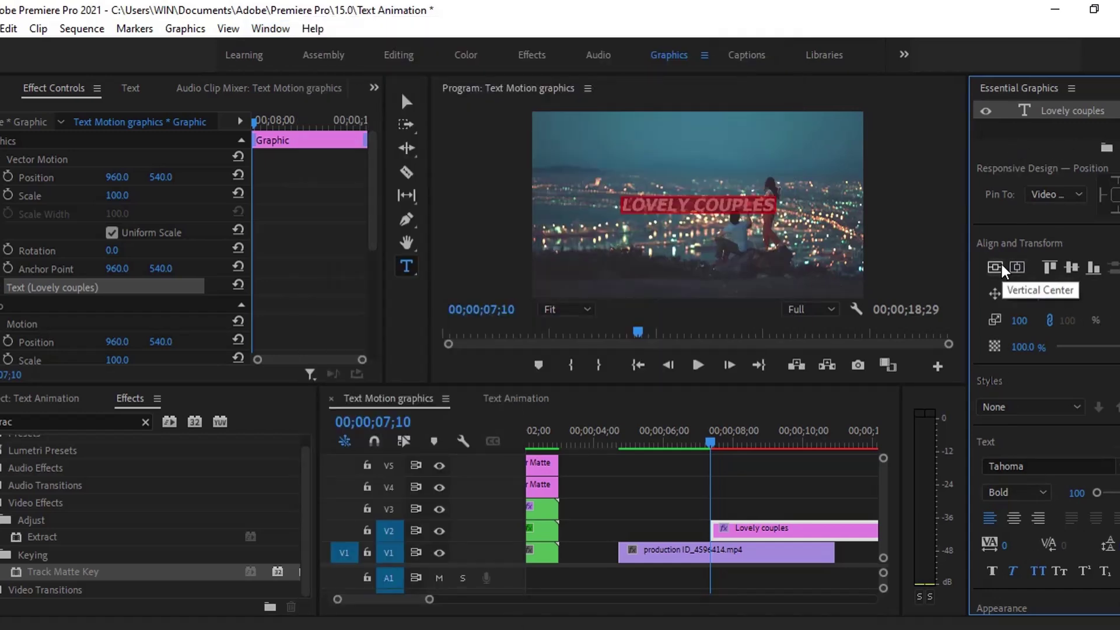
Step: Move the "Lovely couples" clip to the start of the footage clip and place its text in the lower-left area of the picture
{"action": "left_click_drag", "start_coordinate": [759, 529], "coordinate": [662, 529]}
{"action": "left_click_drag", "start_coordinate": [722, 444], "coordinate": [720, 460]}
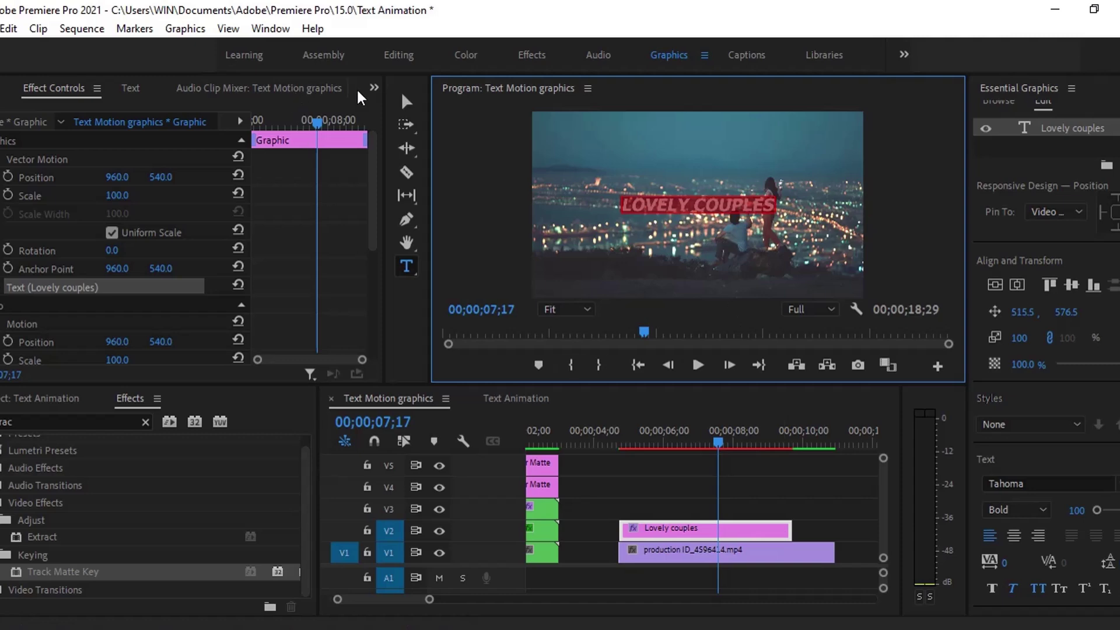
{"action": "key", "text": "v"}
{"action": "left_click_drag", "start_coordinate": [716, 204], "coordinate": [640, 260]}
Step: Extend the end of the "Lovely couples" clip to the footage's end, then cut and delete the overhanging piece
{"action": "left_click_drag", "start_coordinate": [791, 528], "coordinate": [834, 530]}
{"action": "key", "text": "Down"}
{"action": "key", "text": "equal"}
{"action": "key", "text": "equal"}
{"action": "key", "text": "Down"}
{"action": "left_click_drag", "start_coordinate": [706, 532], "coordinate": [675, 531]}
{"action": "key", "text": "ctrl+k"}
{"action": "left_click", "coordinate": [715, 537]}
{"action": "key", "text": "Delete"}
Step: Cut the "Lovely couples" clip at 00;00;04;21 and delete the piece before the footage starts
{"action": "key", "text": "Up"}
{"action": "key", "text": "Up"}
{"action": "key", "text": "ctrl+k"}
{"action": "left_click", "coordinate": [689, 533]}
{"action": "key", "text": "Delete"}
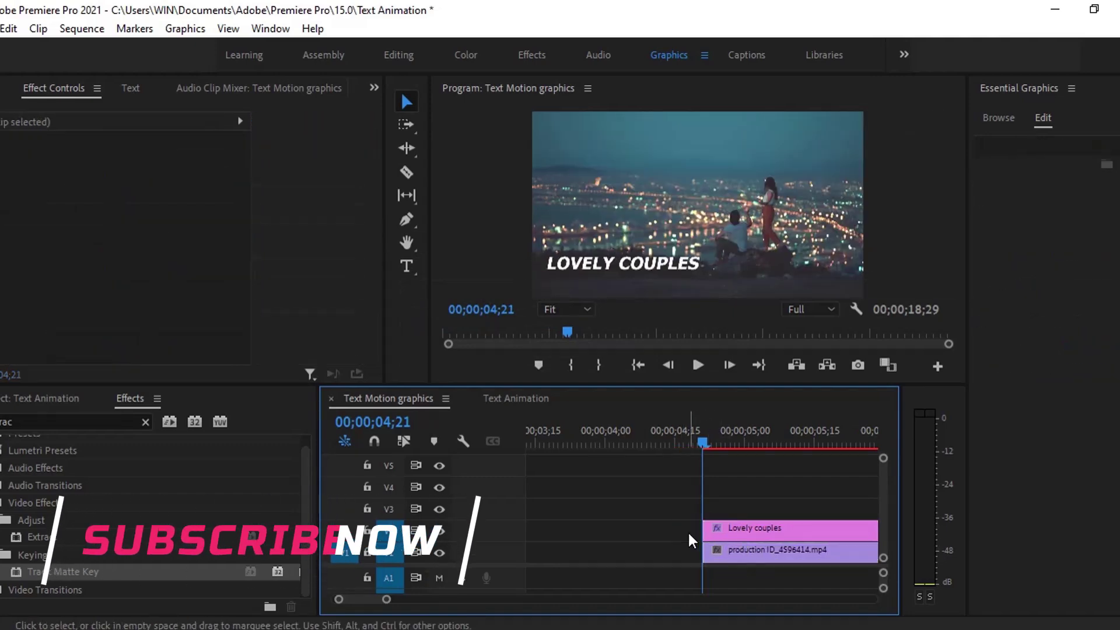
Step: Play the title over the footage from 00;00;04;21 to check it, and return to the clip's start
{"action": "key", "text": "minus"}
{"action": "key", "text": "minus"}
{"action": "key", "text": "minus"}
{"action": "left_click_drag", "start_coordinate": [634, 439], "coordinate": [681, 439]}
{"action": "key", "text": "equal"}
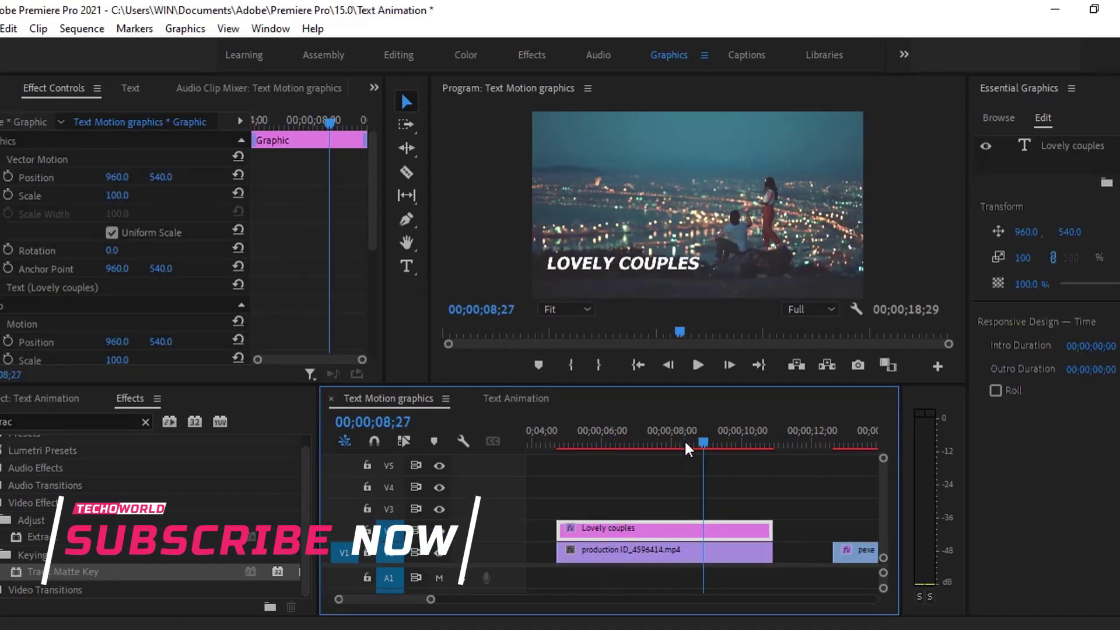
{"action": "left_click_drag", "start_coordinate": [724, 443], "coordinate": [555, 441]}
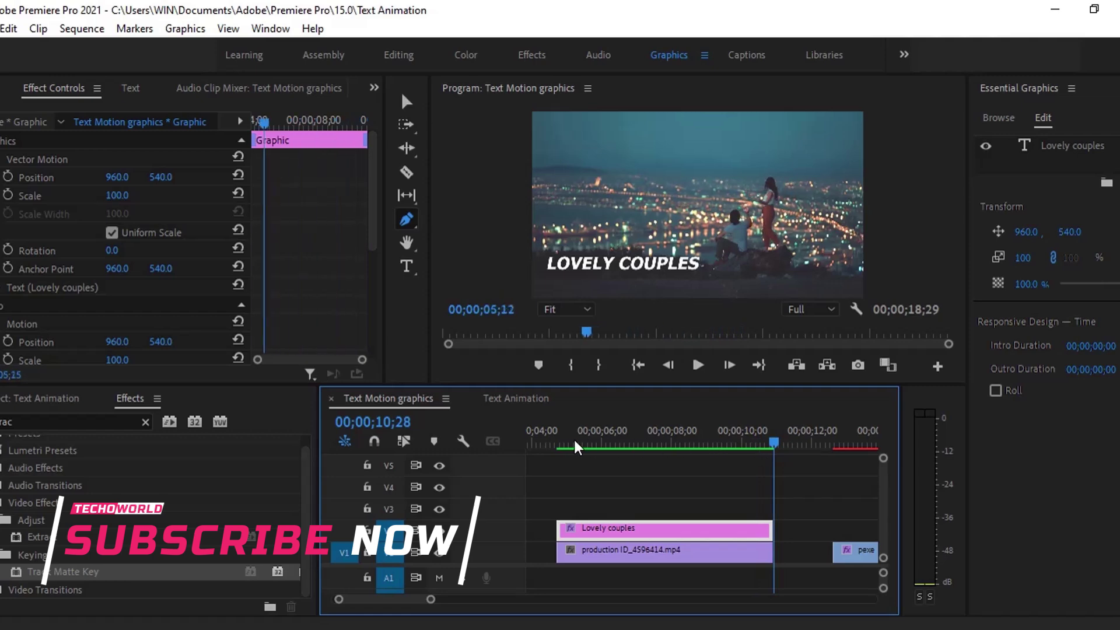
{"action": "key", "text": "space"}
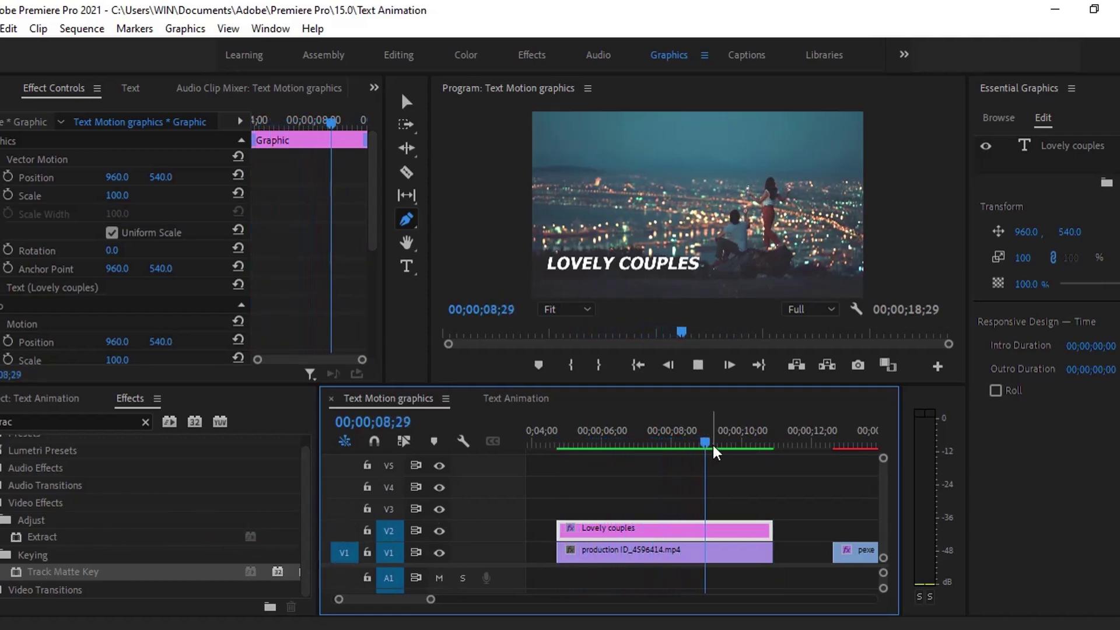
{"action": "key", "text": "space"}
{"action": "left_click_drag", "start_coordinate": [716, 440], "coordinate": [632, 436]}
{"action": "key", "text": "Up"}
Step: Enlarge the program view and draw a thin white rectangle directly under LOVELY COUPLES, spanning the title's full width
{"action": "key", "text": "v"}
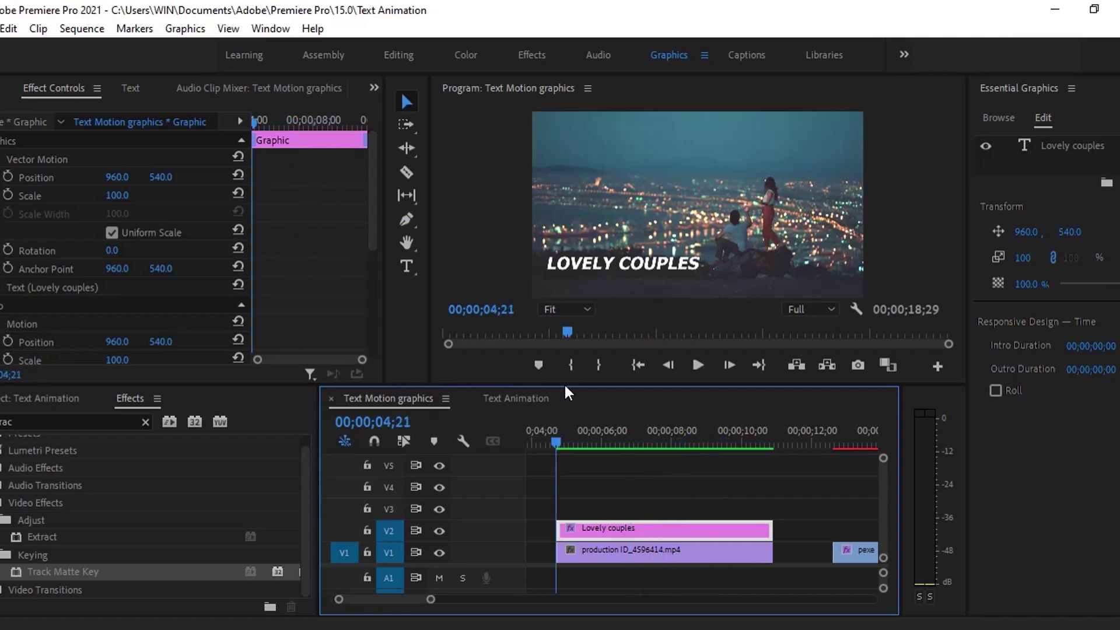
{"action": "left_click_drag", "start_coordinate": [565, 383], "coordinate": [565, 448]}
{"action": "left_click_drag", "start_coordinate": [576, 524], "coordinate": [576, 551]}
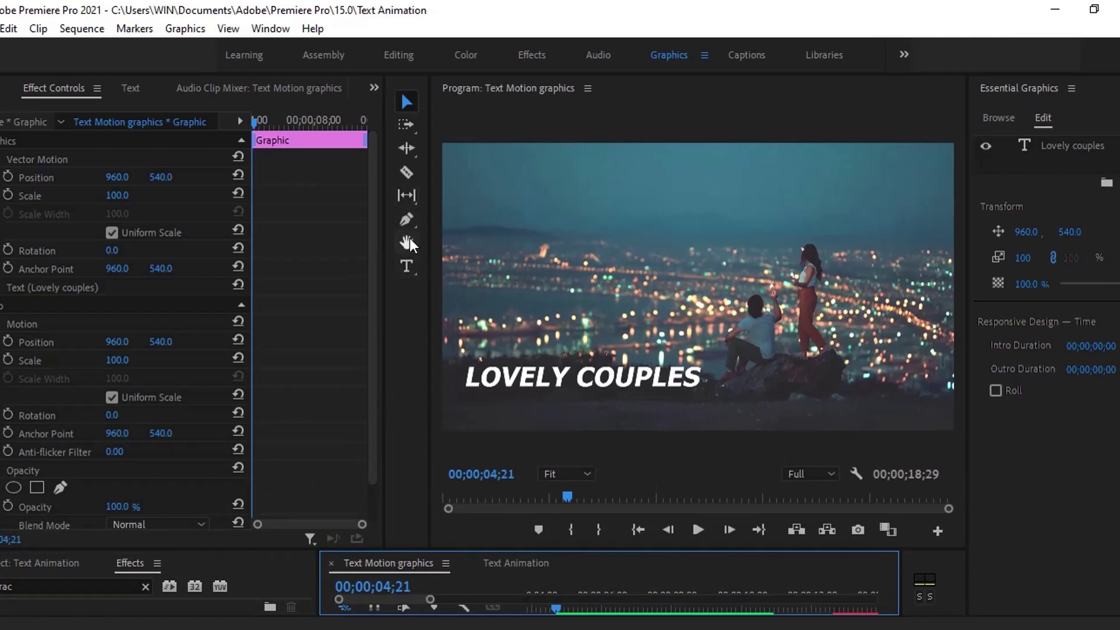
{"action": "left_click_drag", "start_coordinate": [408, 220], "coordinate": [467, 238]}
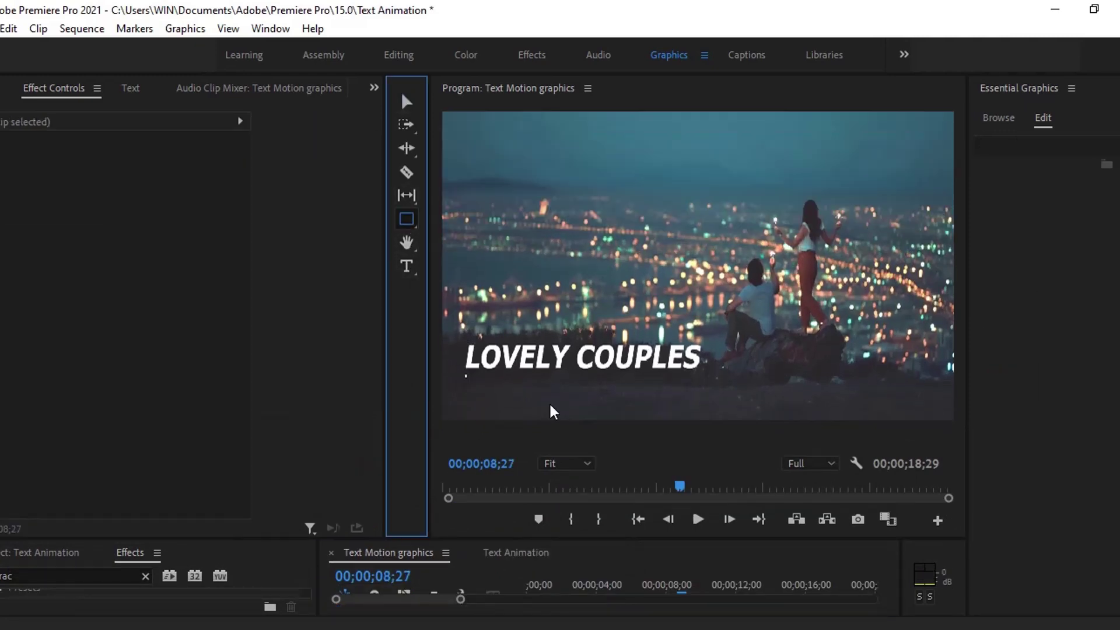
{"action": "left_click_drag", "start_coordinate": [465, 385], "coordinate": [700, 389]}
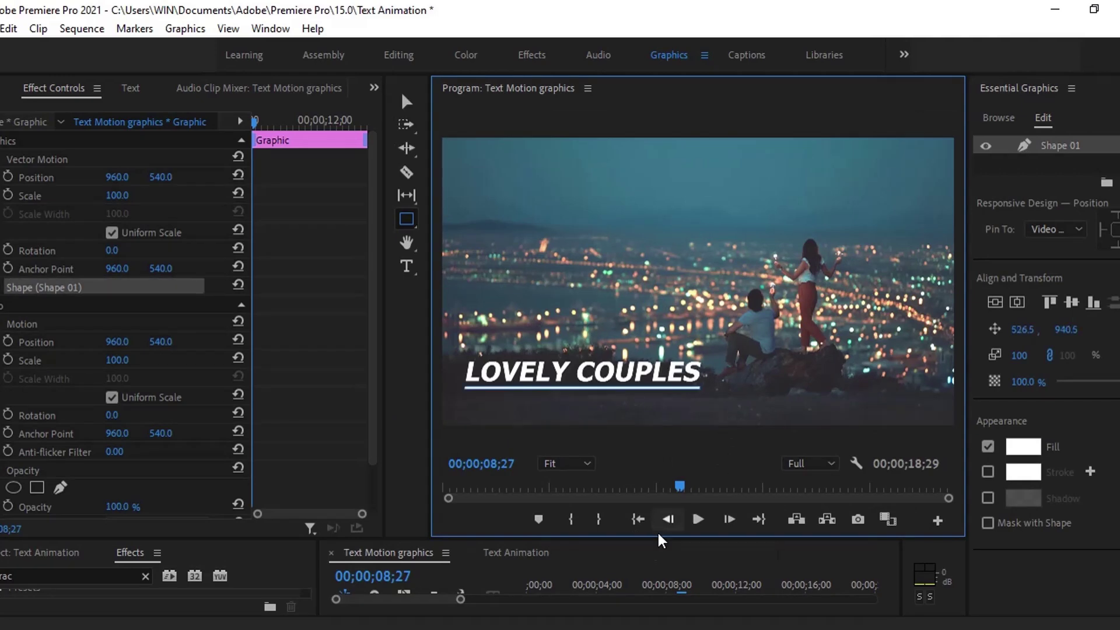
Step: Align the underline graphic on V3 with the title clip, starting at 00;00;04;21 and ending with the footage
{"action": "left_click_drag", "start_coordinate": [663, 535], "coordinate": [648, 359]}
{"action": "left_click", "coordinate": [712, 474]}
{"action": "key", "text": "Up"}
{"action": "mouse_move", "coordinate": [704, 505]}
{"action": "left_mouse_down"}
{"action": "mouse_move", "coordinate": [630, 505]}
{"action": "mouse_move", "coordinate": [720, 505]}
{"action": "mouse_move", "coordinate": [700, 506]}
{"action": "left_mouse_up"}
{"action": "key", "text": "="}
{"action": "key", "text": "="}
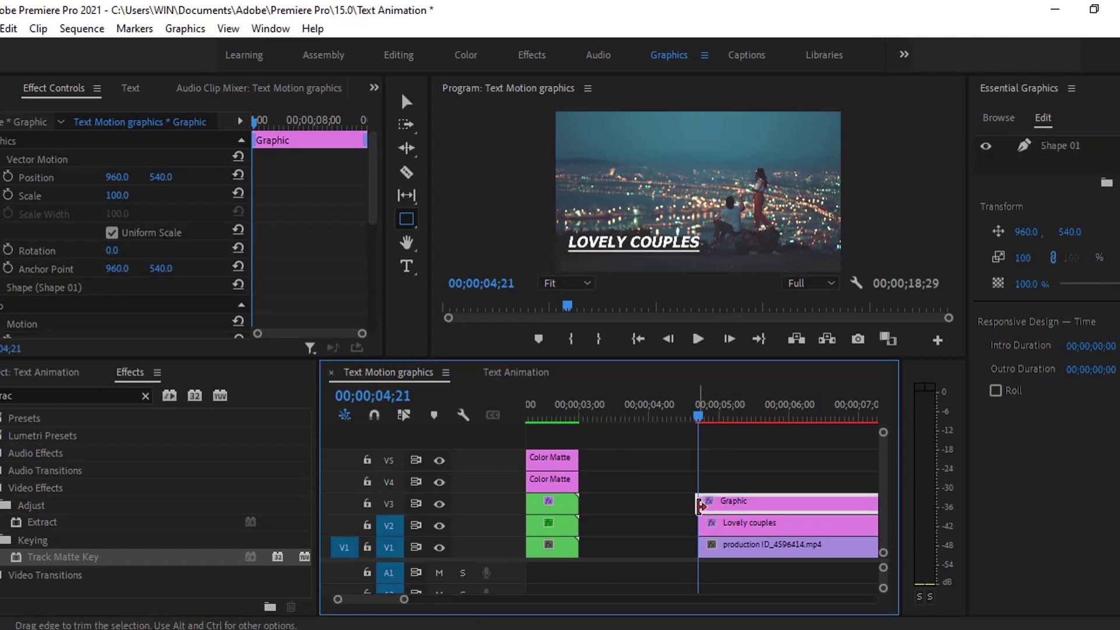
{"action": "left_click", "coordinate": [702, 505]}
{"action": "key", "text": "minus"}
{"action": "key", "text": "minus"}
{"action": "left_click", "coordinate": [640, 413]}
{"action": "key", "text": "="}
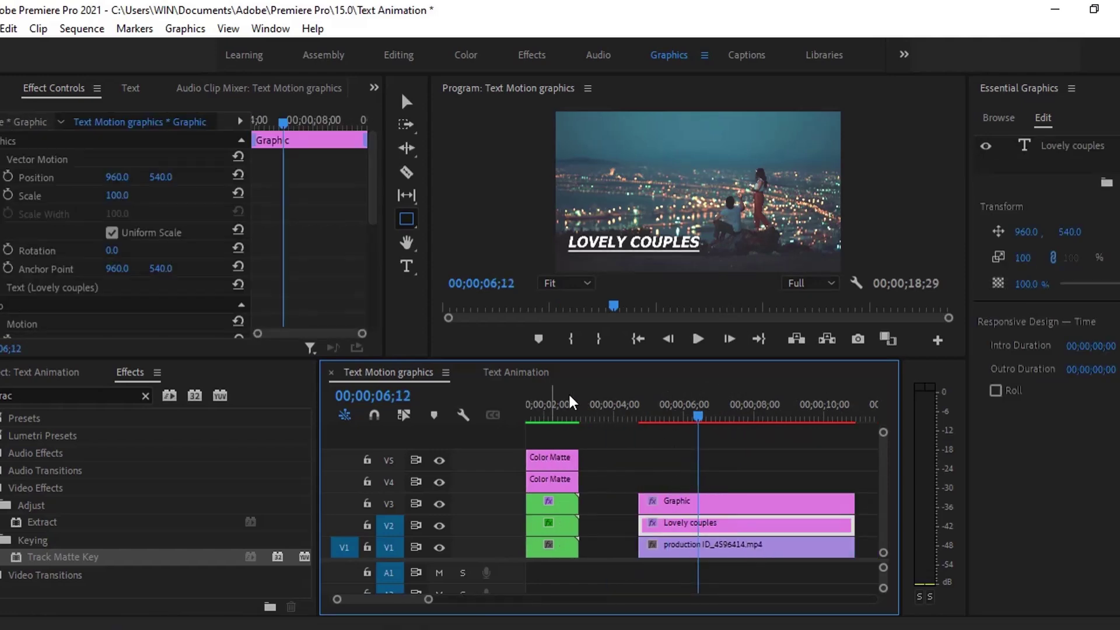
Step: Enlarge the program view and turn off uniform scaling for the underline shape in the V3 graphic
{"action": "left_click_drag", "start_coordinate": [671, 368], "coordinate": [668, 406]}
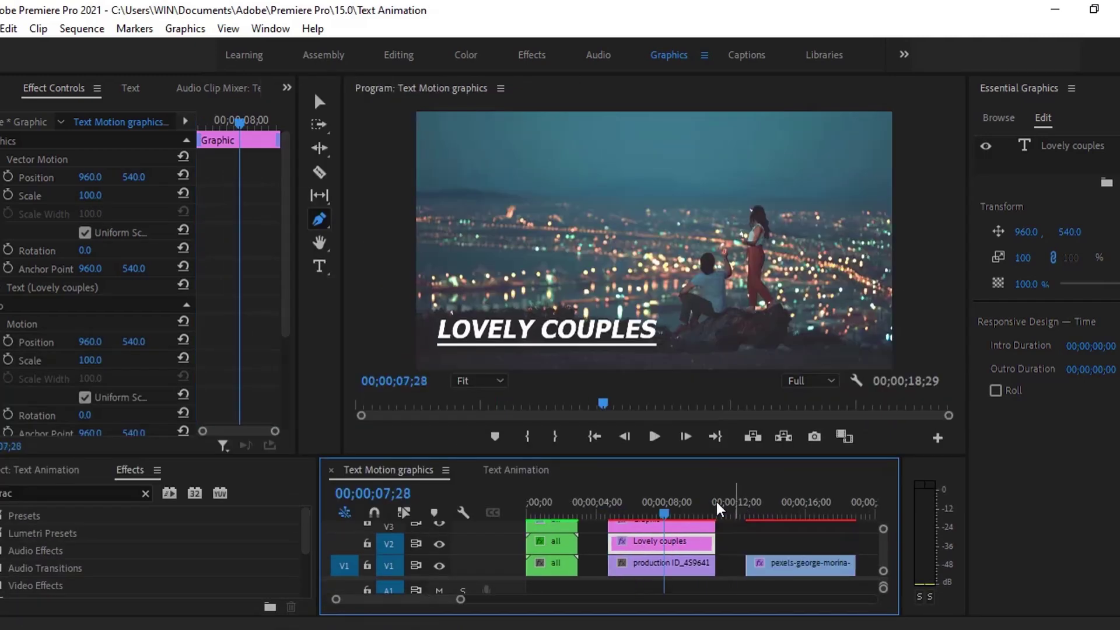
{"action": "key", "text": "="}
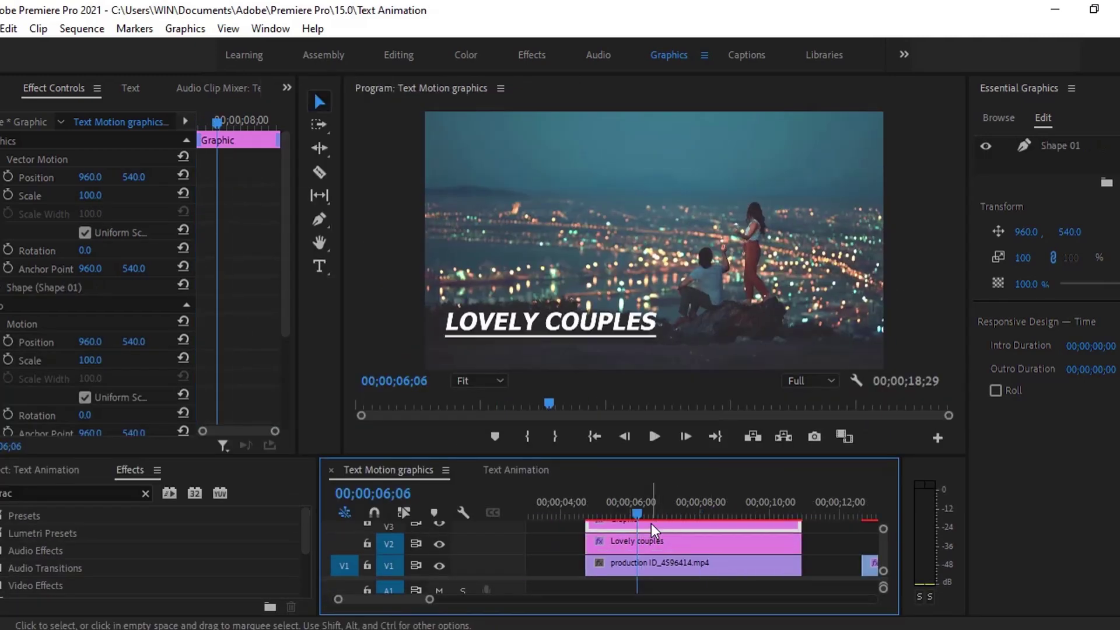
{"action": "key", "text": "Left"}
{"action": "key", "text": "Left"}
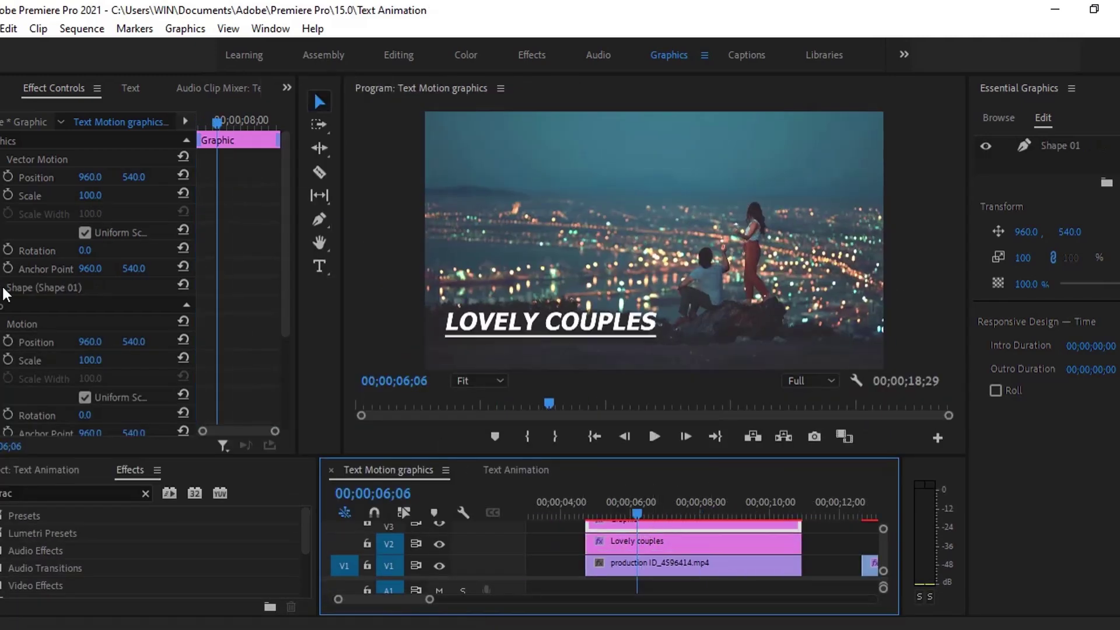
{"action": "left_click", "coordinate": [37, 285]}
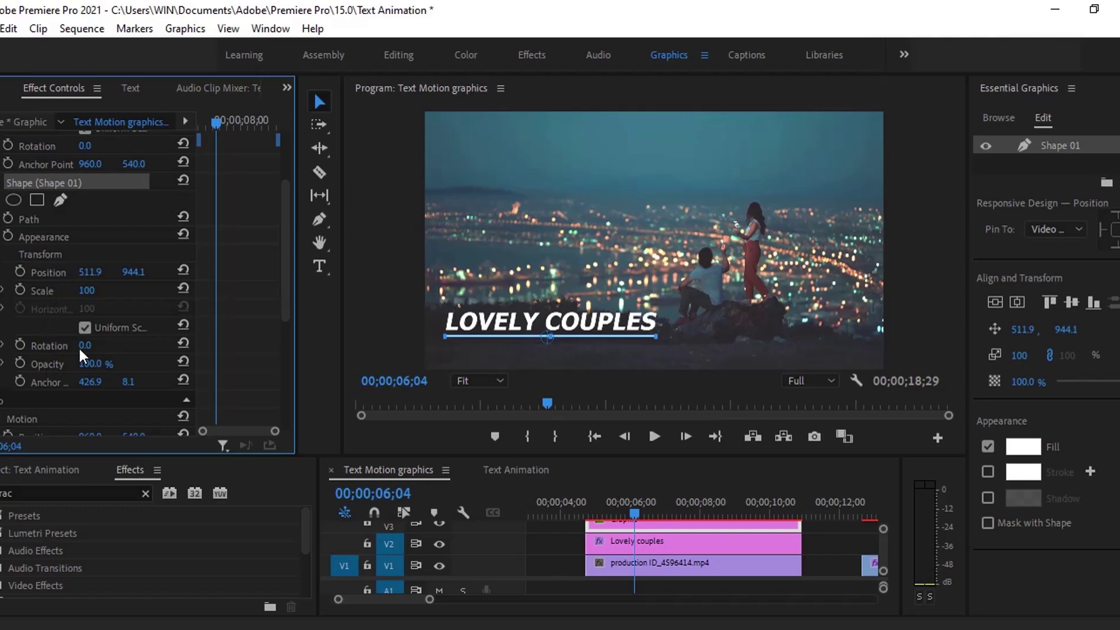
{"action": "left_click", "coordinate": [85, 329]}
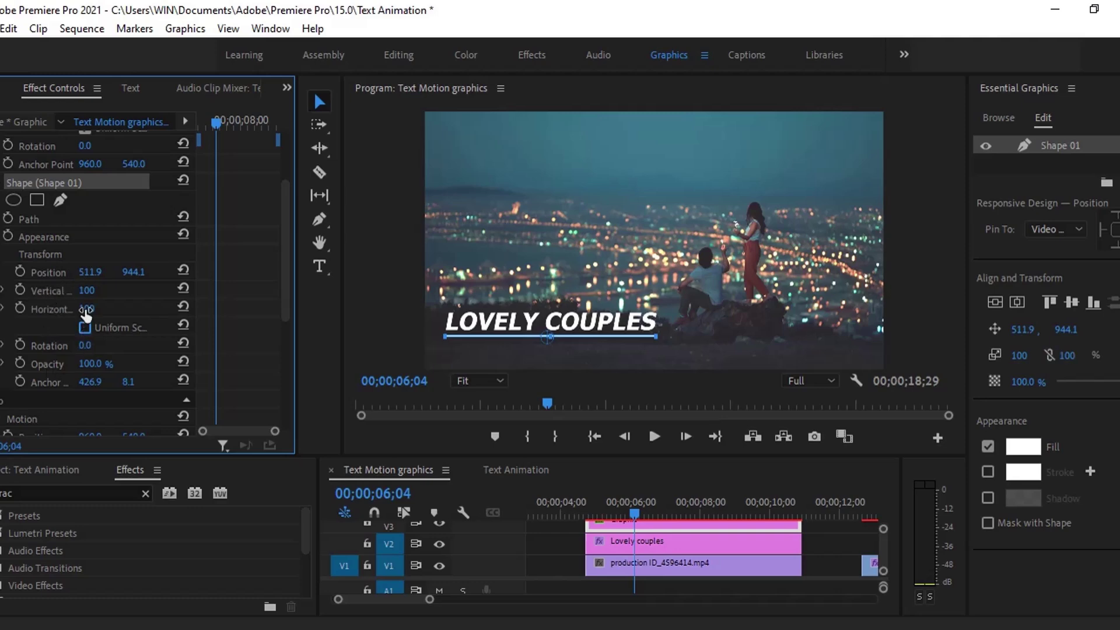
{"action": "left_click", "coordinate": [86, 315]}
{"action": "left_click", "coordinate": [45, 315]}
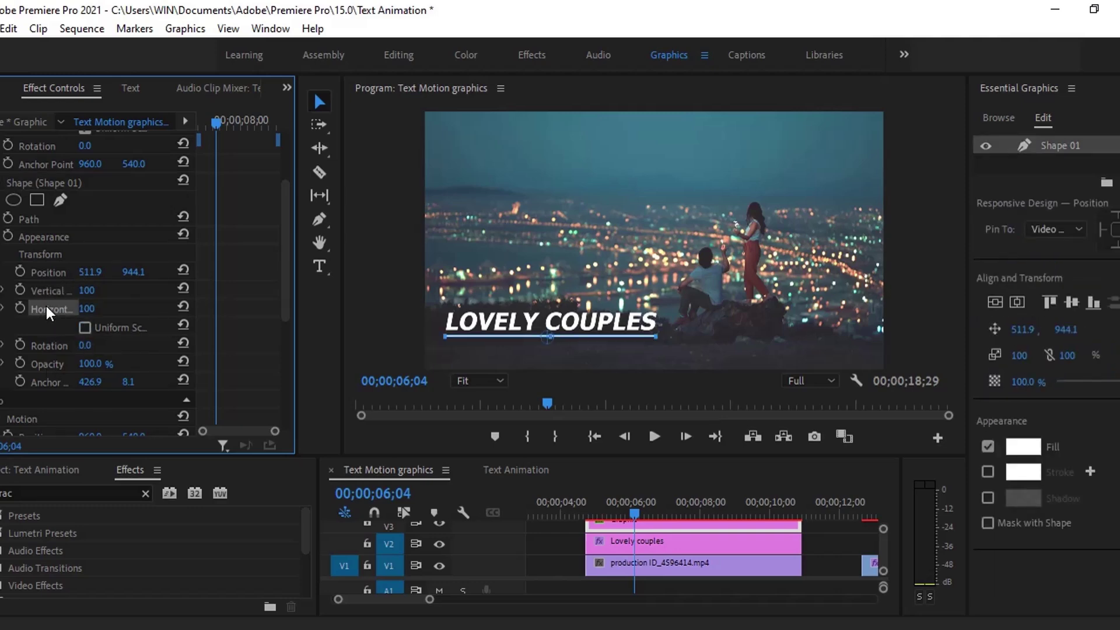
Step: Set the underline shape's horizontal scale to 0 at 00;00;04;21 and start keyframing it there
{"action": "key", "text": "Up"}
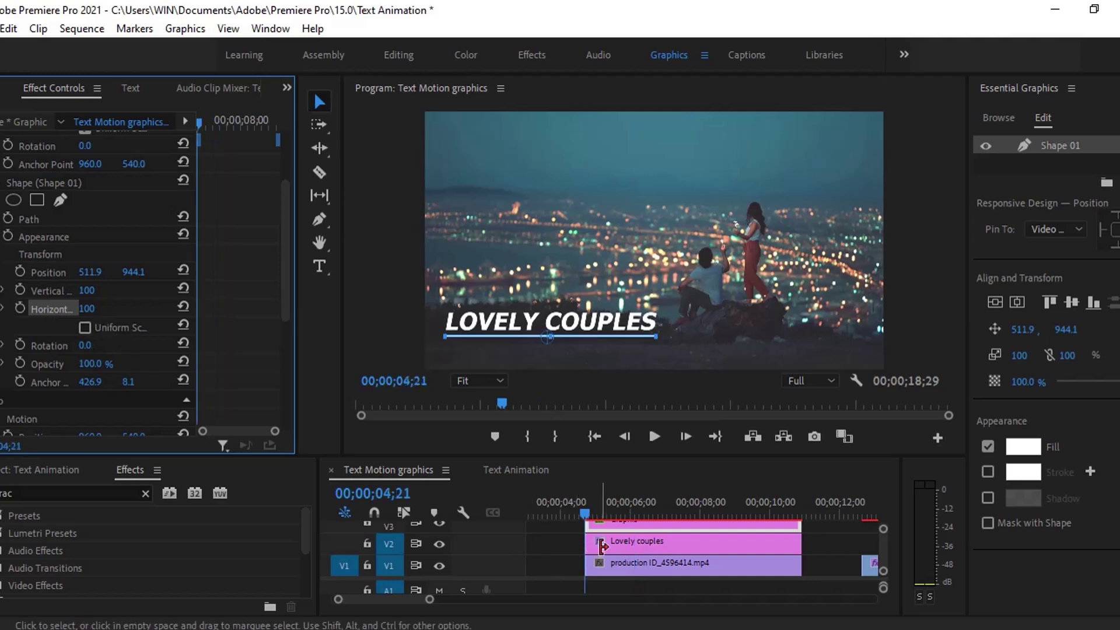
{"action": "left_click", "coordinate": [608, 524]}
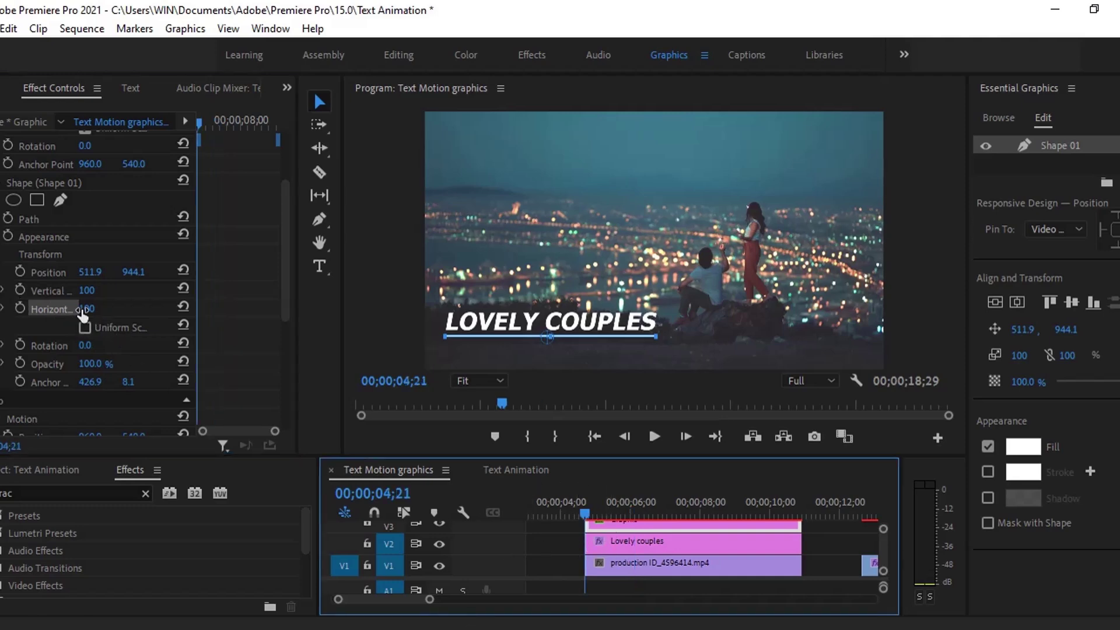
{"action": "left_click", "coordinate": [86, 309]}
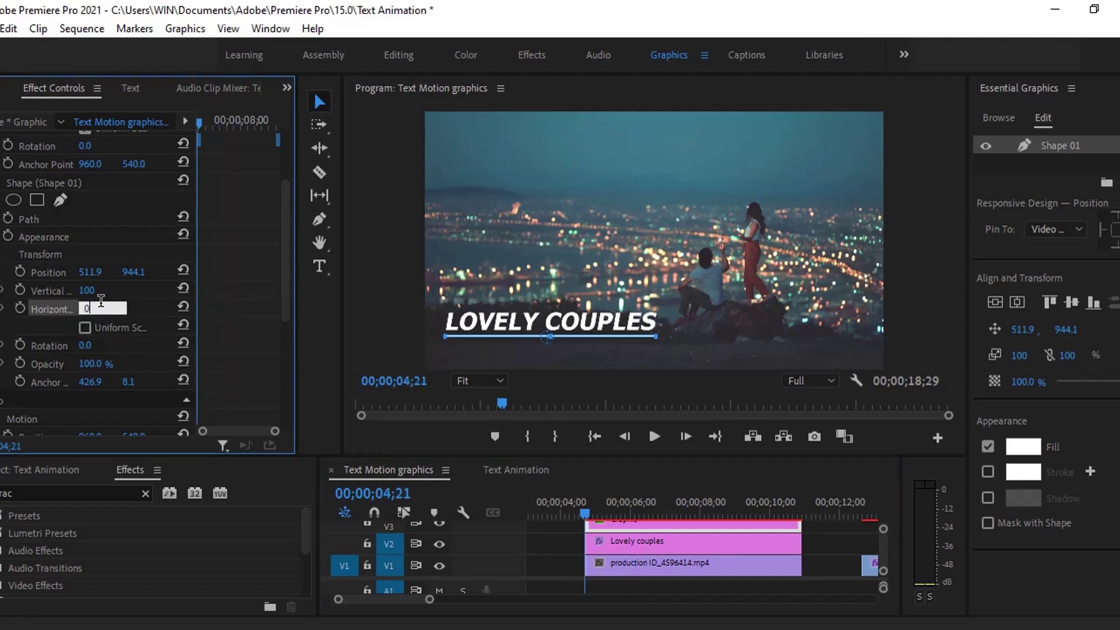
{"action": "type", "text": "0"}
{"action": "key", "text": "Return"}
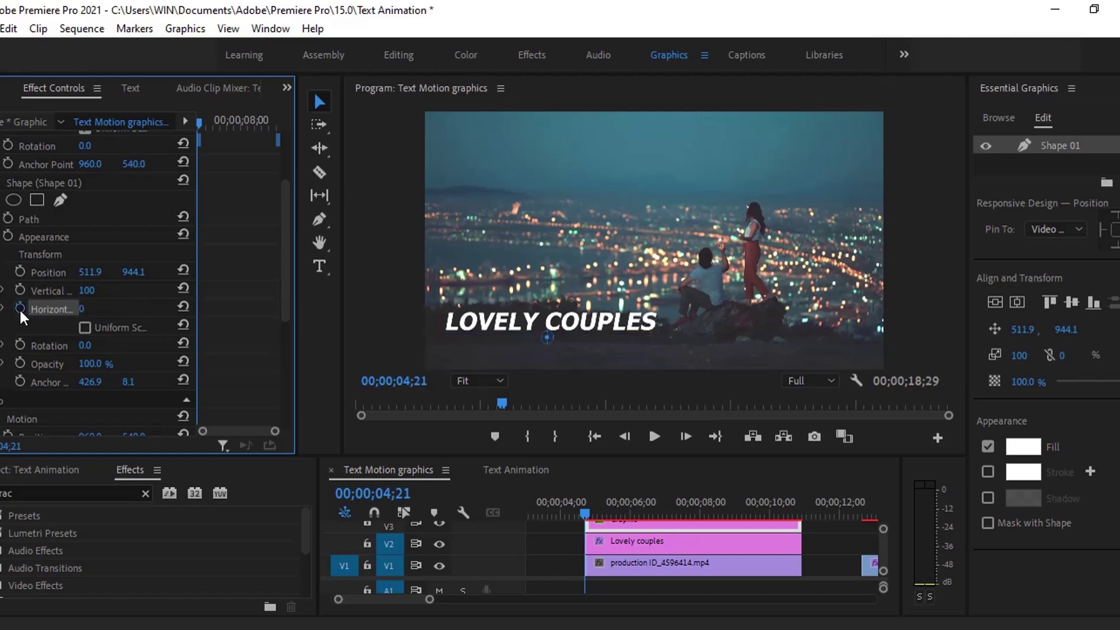
Step: Add a horizontal scale keyframe of 100 at 00;00;05;24 and scrub back to check the underline's growth
{"action": "left_click", "coordinate": [211, 123]}
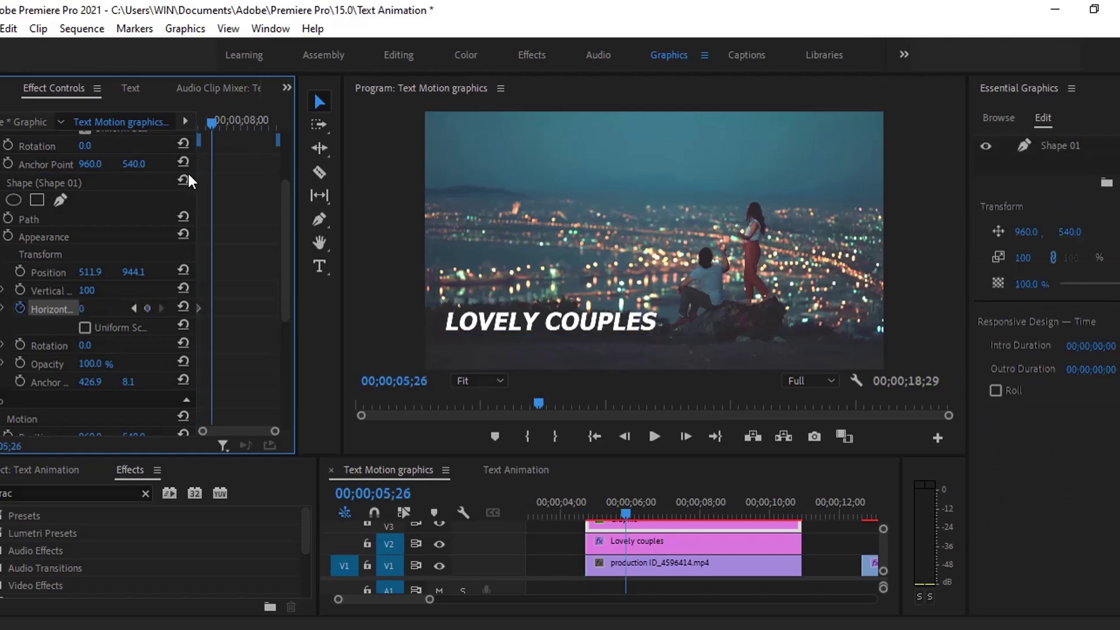
{"action": "left_click", "coordinate": [85, 311]}
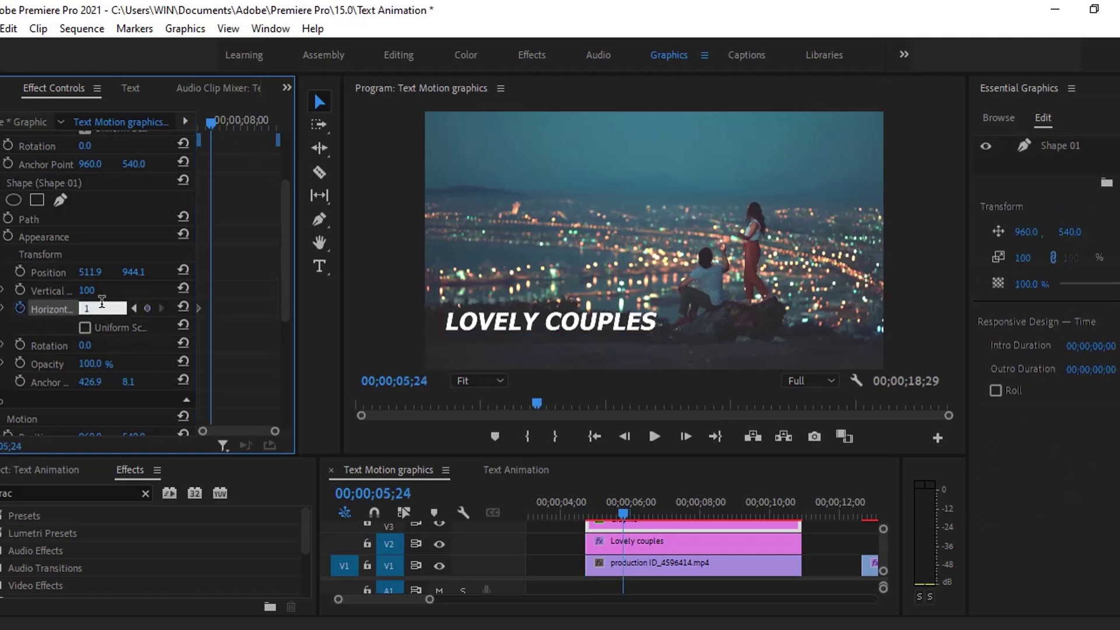
{"action": "key", "text": "Return"}
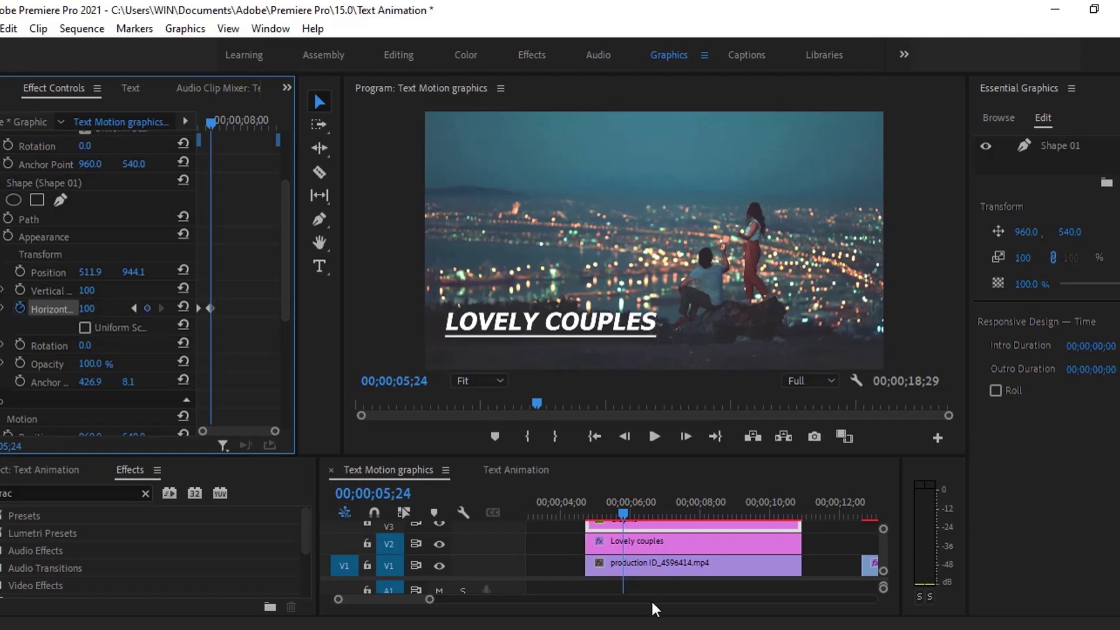
{"action": "mouse_move", "coordinate": [623, 514]}
{"action": "left_mouse_down"}
{"action": "mouse_move", "coordinate": [583, 516]}
{"action": "mouse_move", "coordinate": [647, 514]}
{"action": "mouse_move", "coordinate": [613, 515]}
{"action": "left_mouse_up"}
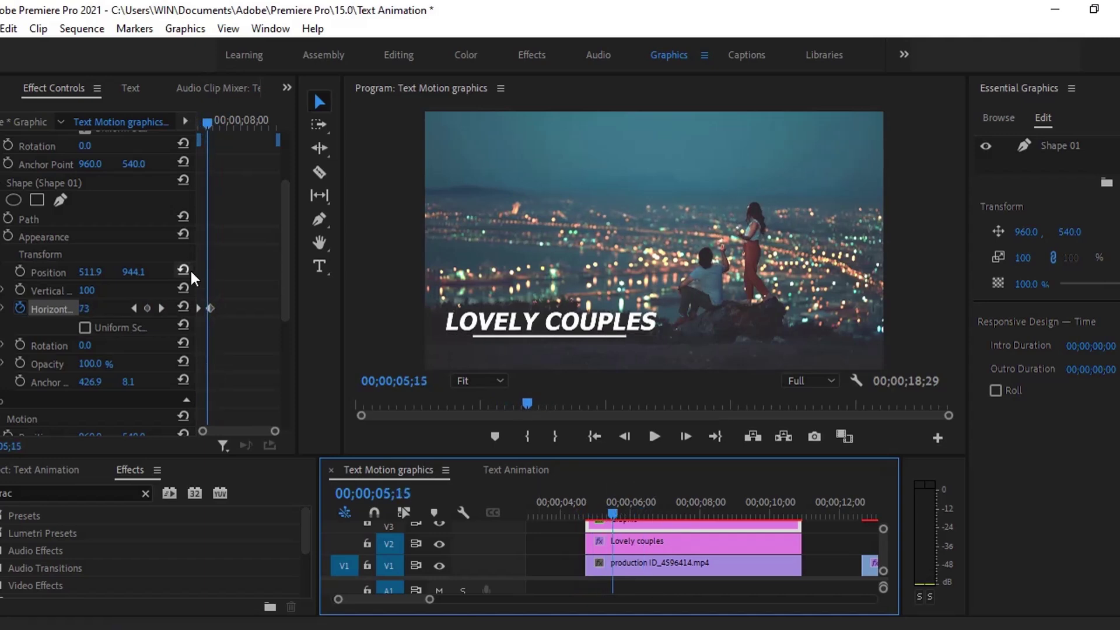
Step: Apply Ease Out to the underline's first horizontal scale keyframe and Ease In to its second
{"action": "left_click", "coordinate": [230, 339]}
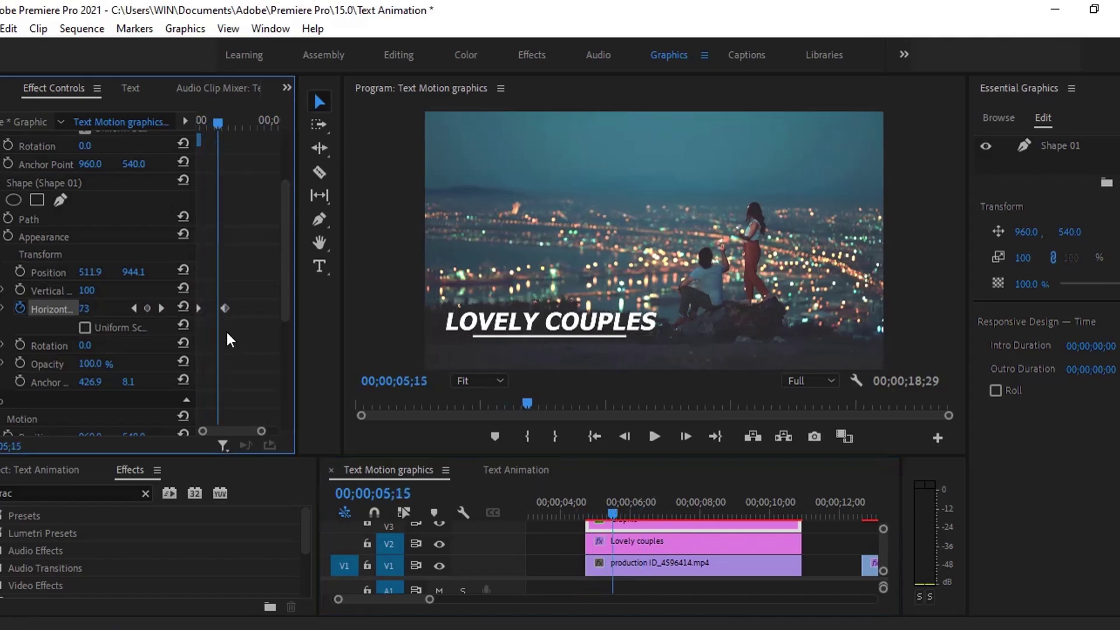
{"action": "right_click", "coordinate": [200, 309]}
{"action": "left_click", "coordinate": [255, 573]}
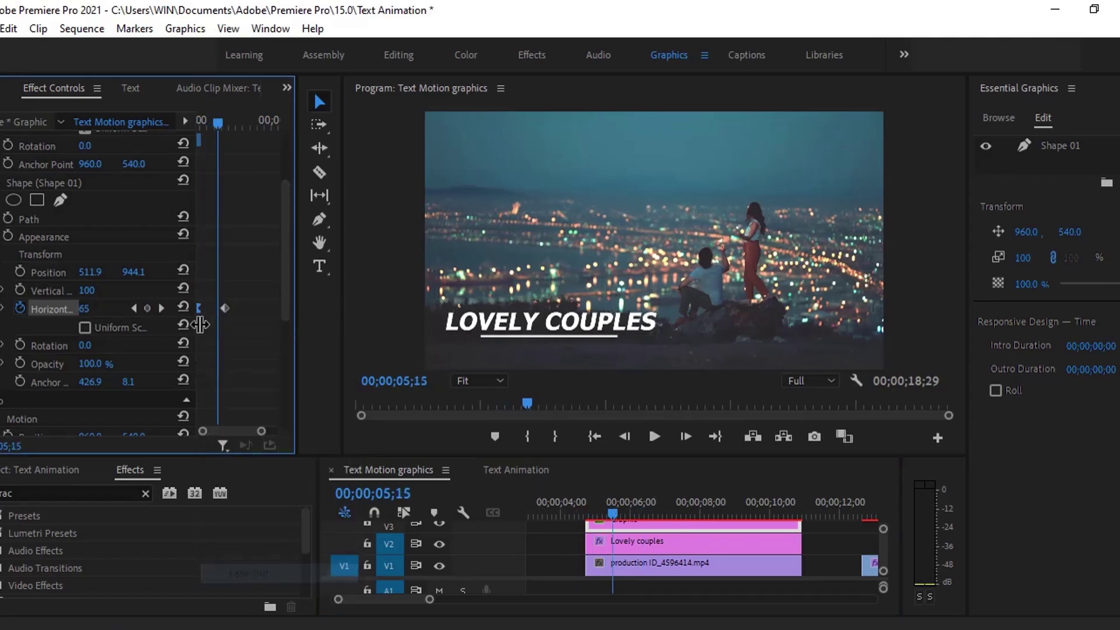
{"action": "right_click", "coordinate": [222, 304]}
{"action": "left_click", "coordinate": [259, 554]}
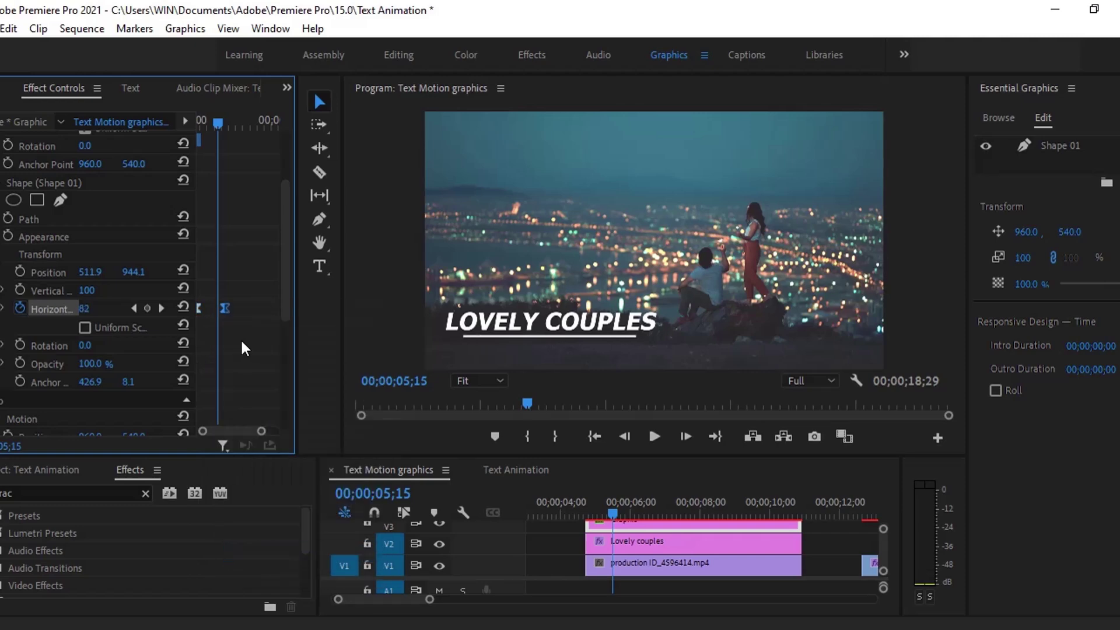
Step: Play the underline animation from the clip's start and scrub through it to check the easing
{"action": "key", "text": "Up"}
{"action": "key", "text": "space"}
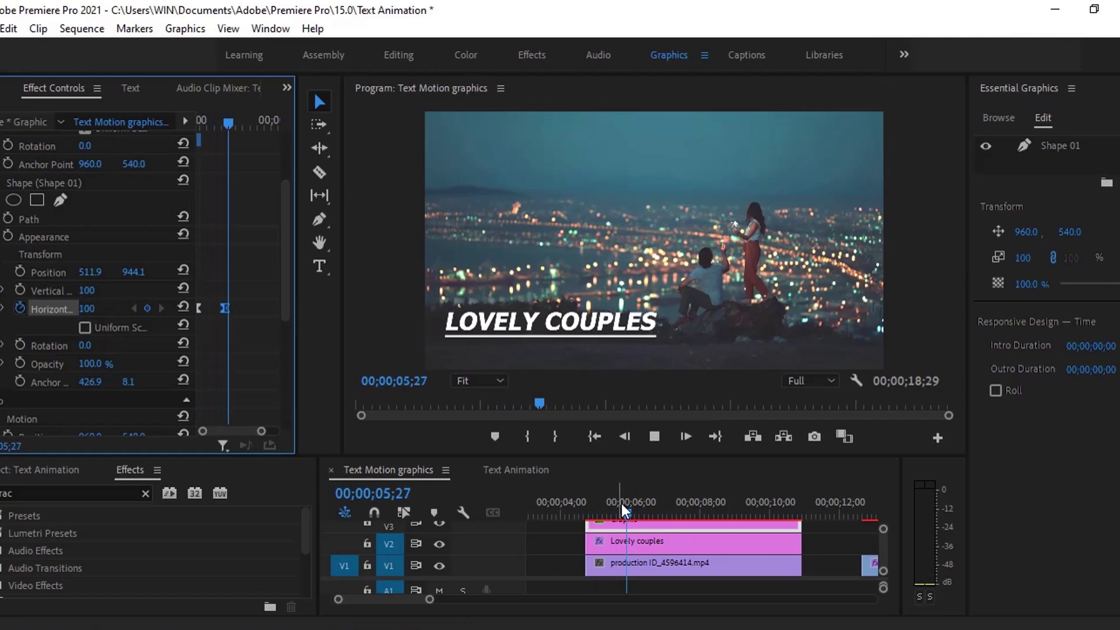
{"action": "left_click_drag", "start_coordinate": [608, 517], "coordinate": [635, 525]}
Step: Start keyframing the "Lovely couples" clip's Vector Motion position at 00;00;06;00, with 960.0, 540.0 as the resting position
{"action": "left_click", "coordinate": [590, 323]}
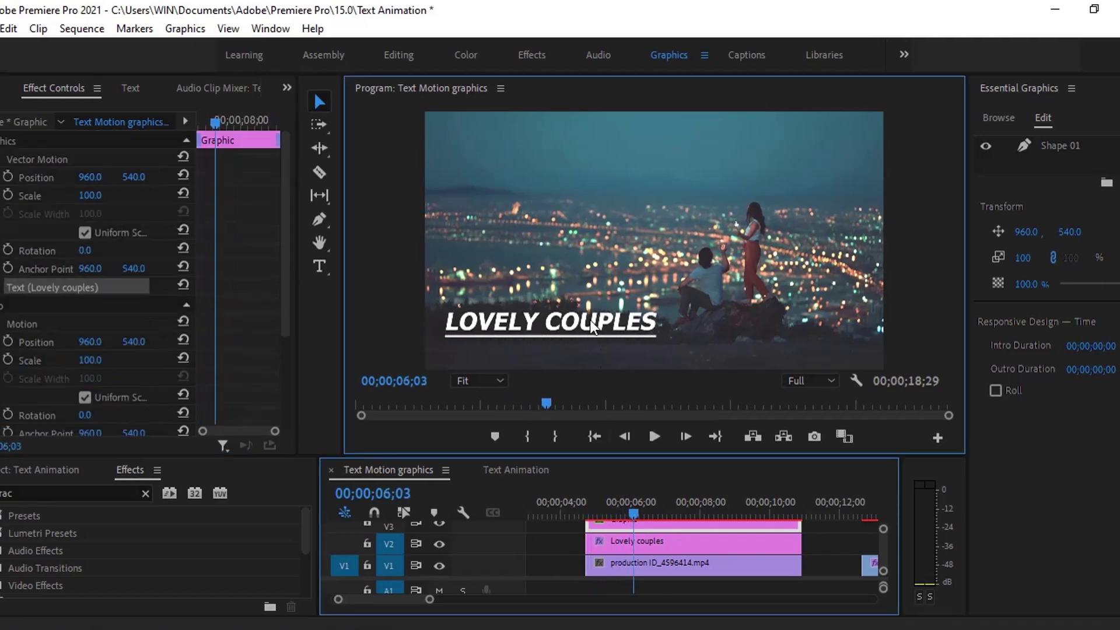
{"action": "mouse_move", "coordinate": [631, 508]}
{"action": "left_mouse_down"}
{"action": "mouse_move", "coordinate": [607, 509]}
{"action": "mouse_move", "coordinate": [630, 513]}
{"action": "left_mouse_up"}
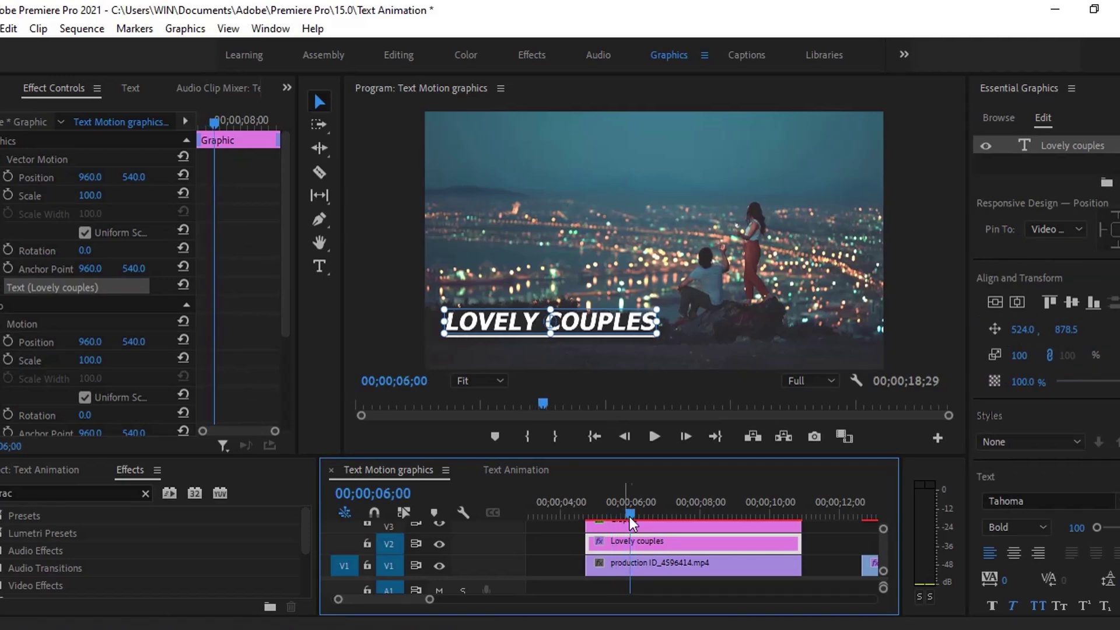
{"action": "left_click", "coordinate": [633, 525]}
{"action": "left_click", "coordinate": [636, 547]}
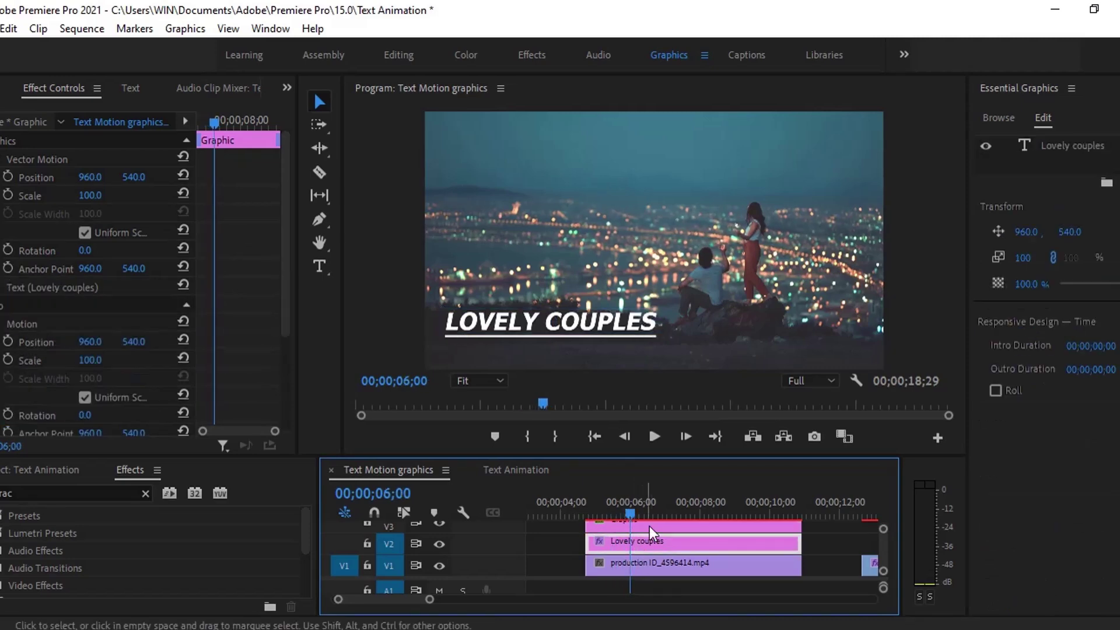
{"action": "scroll", "coordinate": [254, 282], "scroll_direction": "down", "scroll_amount": 4}
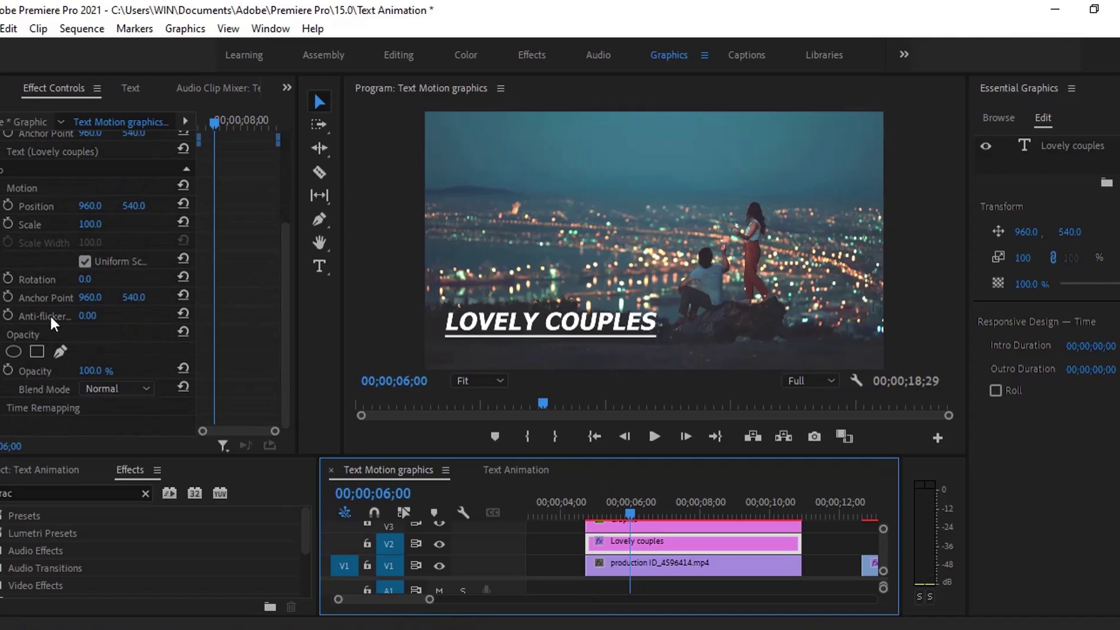
{"action": "scroll", "coordinate": [222, 281], "scroll_direction": "up", "scroll_amount": 5}
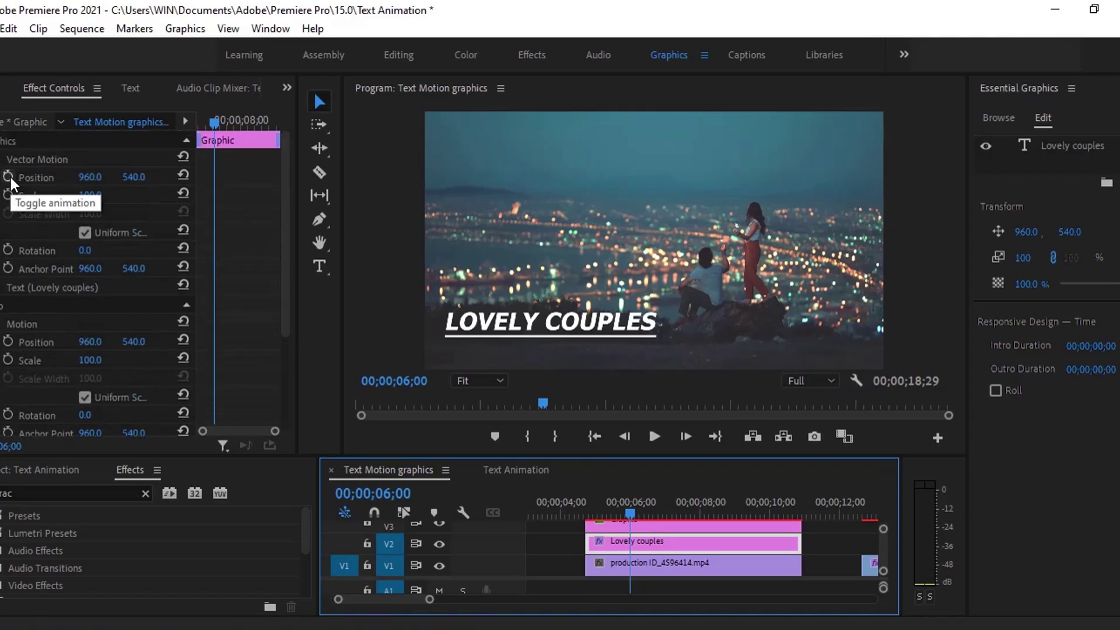
{"action": "left_click", "coordinate": [9, 176]}
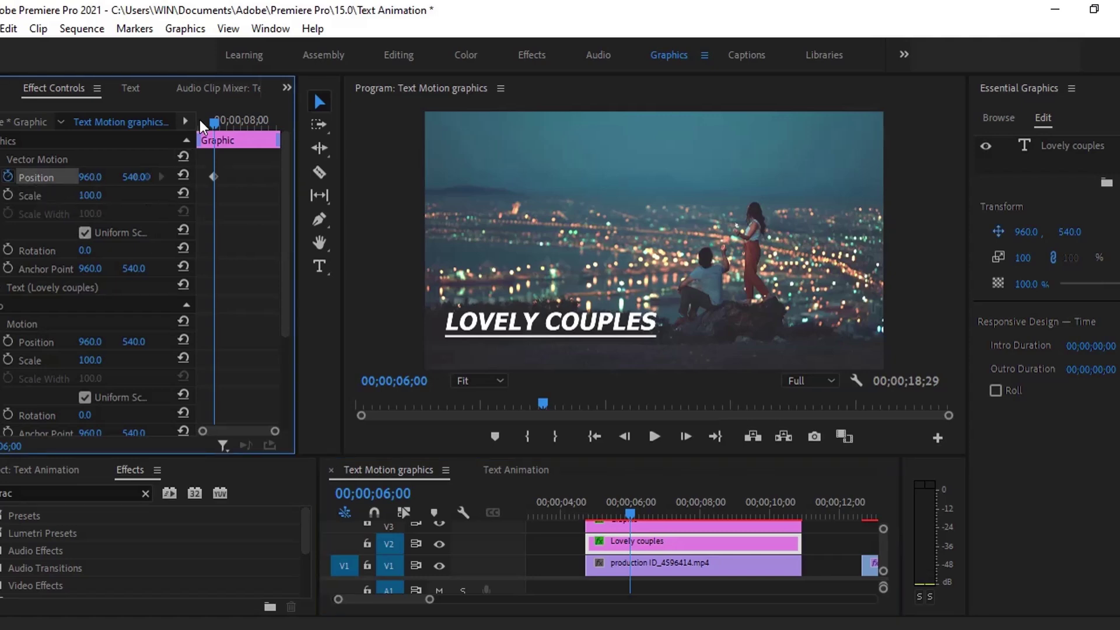
Step: Lower the title's vertical position to 685.0 at 00;00;04;21 and scrub through the upward slide
{"action": "left_click_drag", "start_coordinate": [215, 120], "coordinate": [172, 125]}
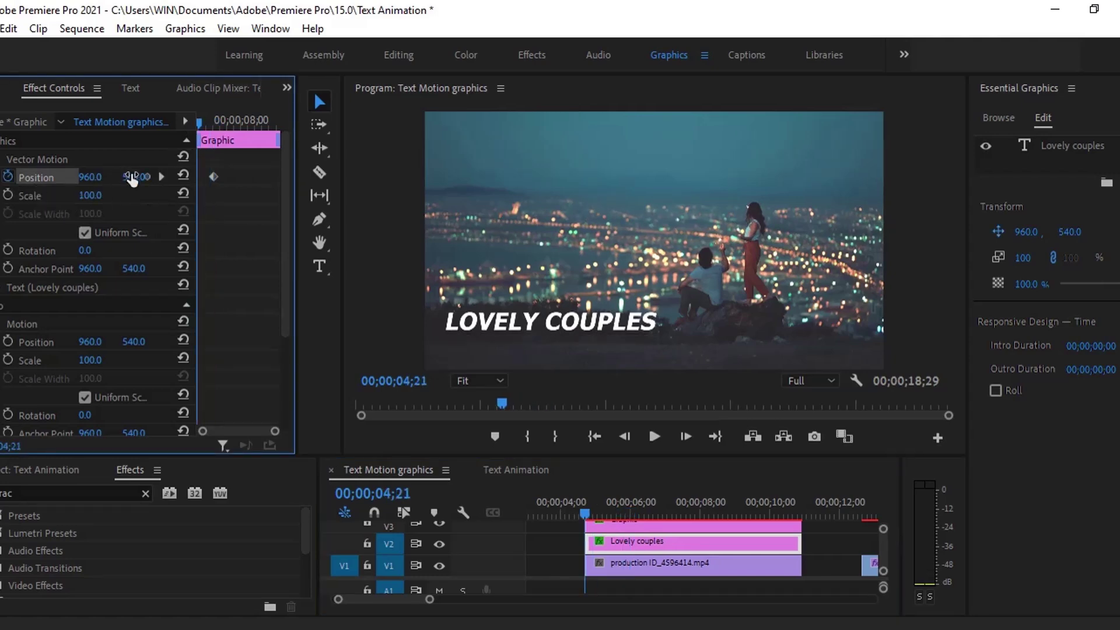
{"action": "left_click_drag", "start_coordinate": [131, 178], "coordinate": [258, 194]}
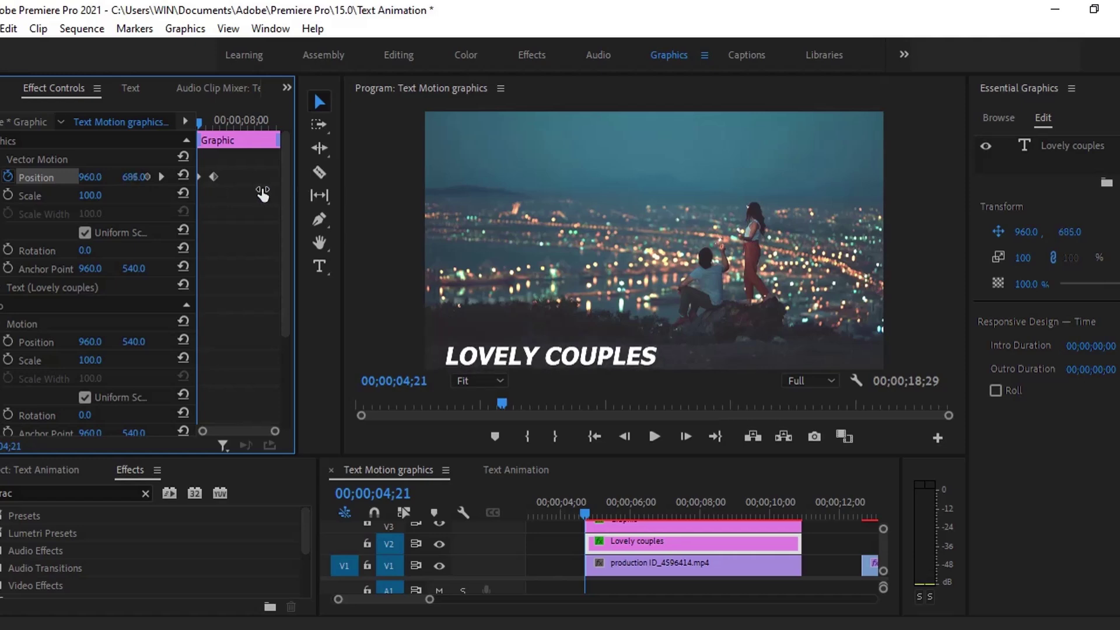
{"action": "left_click_drag", "start_coordinate": [600, 510], "coordinate": [589, 510]}
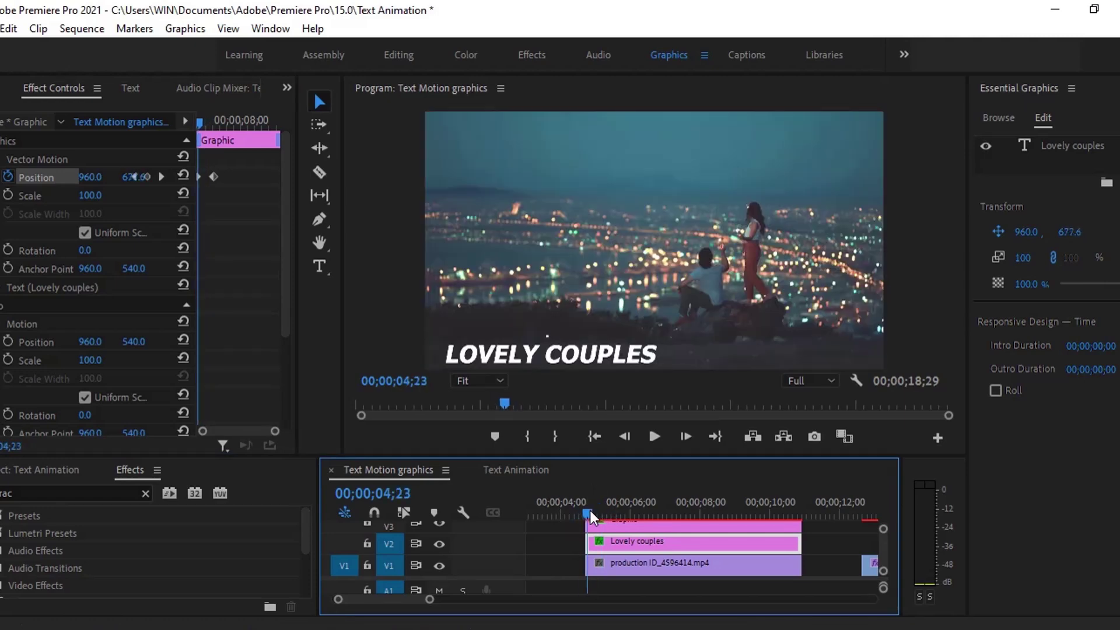
{"action": "left_click_drag", "start_coordinate": [590, 509], "coordinate": [639, 510]}
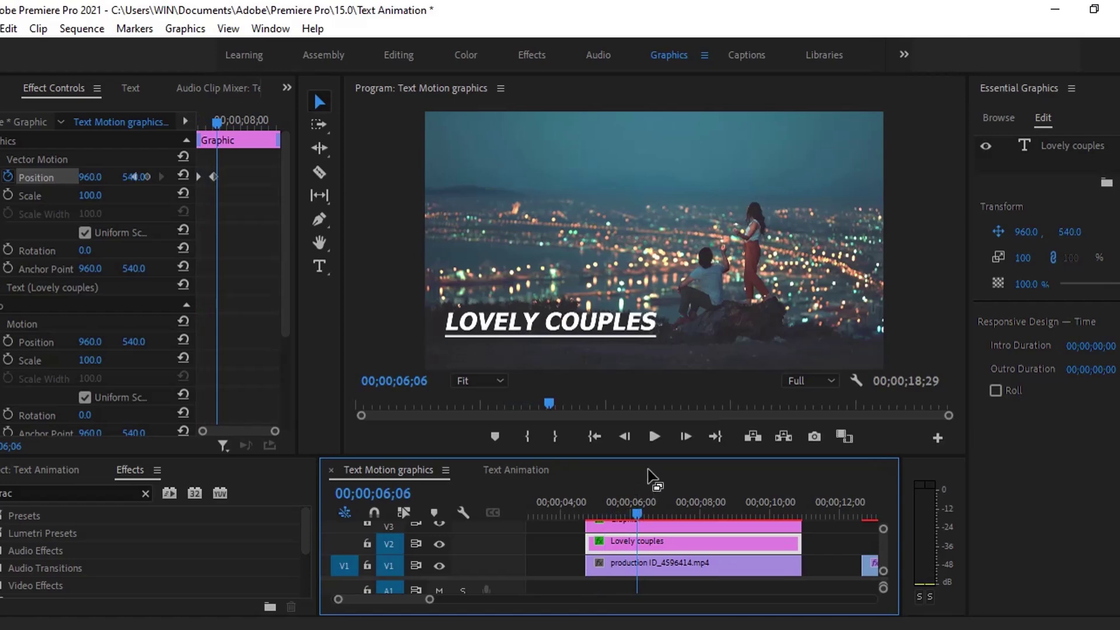
Step: Add a rectangular opacity mask to the title clip, fit it around LOVELY COUPLES down to the underline, and scrub to check the reveal
{"action": "scroll", "coordinate": [244, 241], "scroll_direction": "down", "scroll_amount": 3}
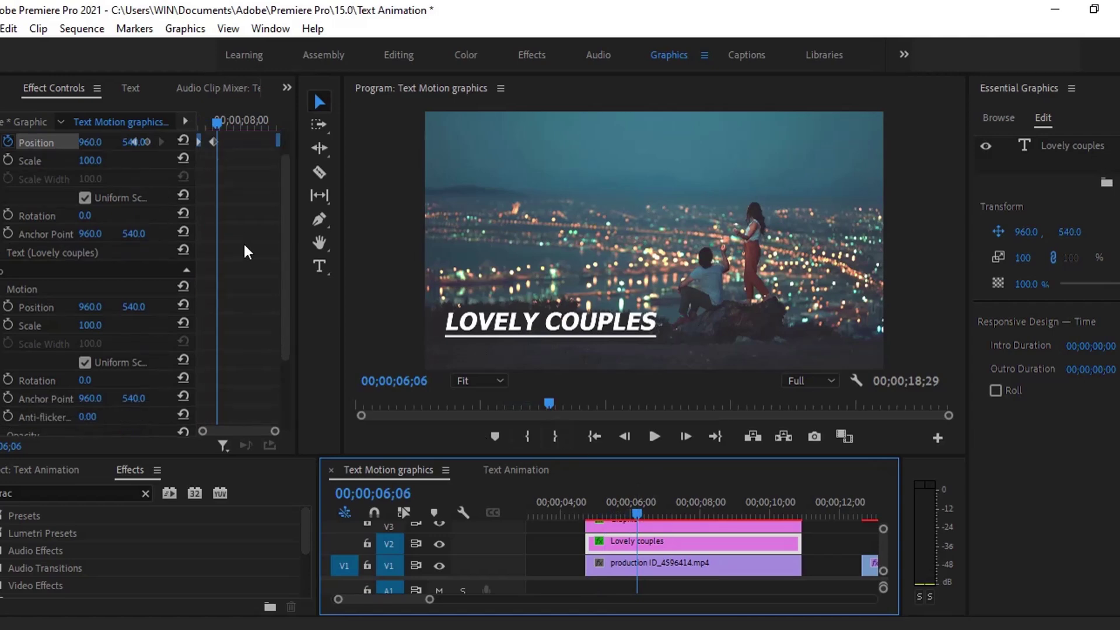
{"action": "scroll", "coordinate": [257, 344], "scroll_direction": "down", "scroll_amount": 3}
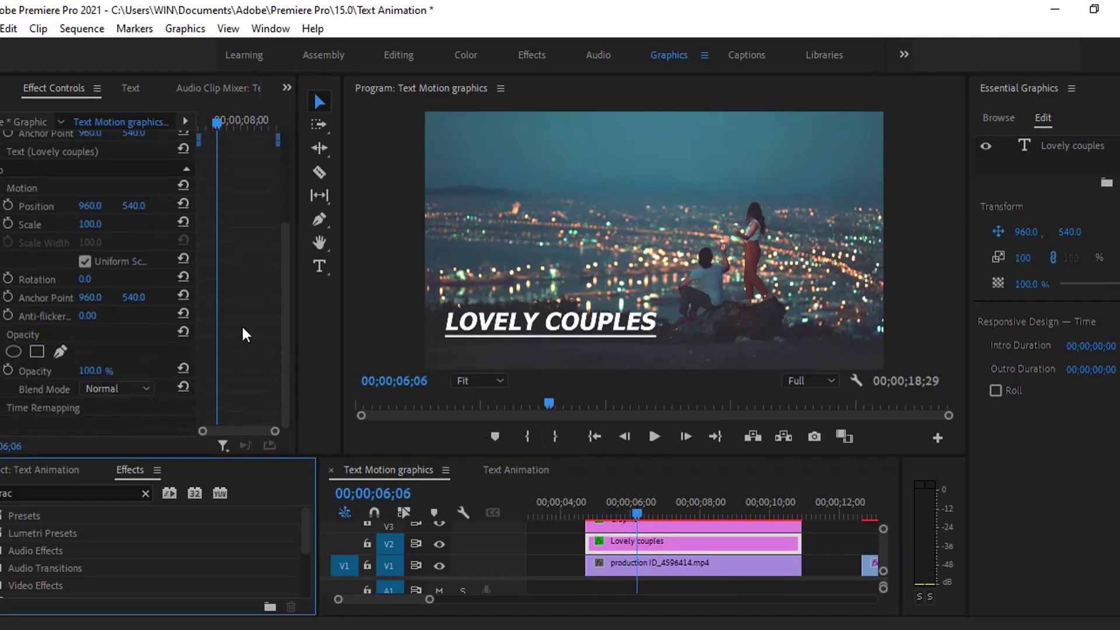
{"action": "left_click", "coordinate": [31, 336]}
{"action": "left_click", "coordinate": [37, 351]}
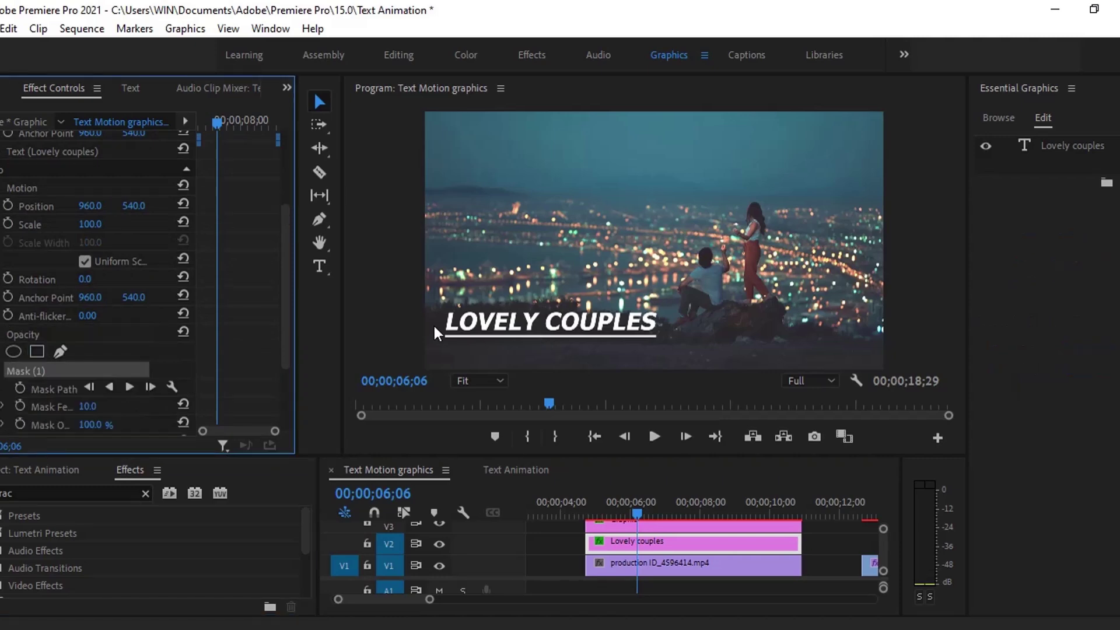
{"action": "left_click", "coordinate": [637, 246]}
{"action": "left_click_drag", "start_coordinate": [636, 247], "coordinate": [473, 306]}
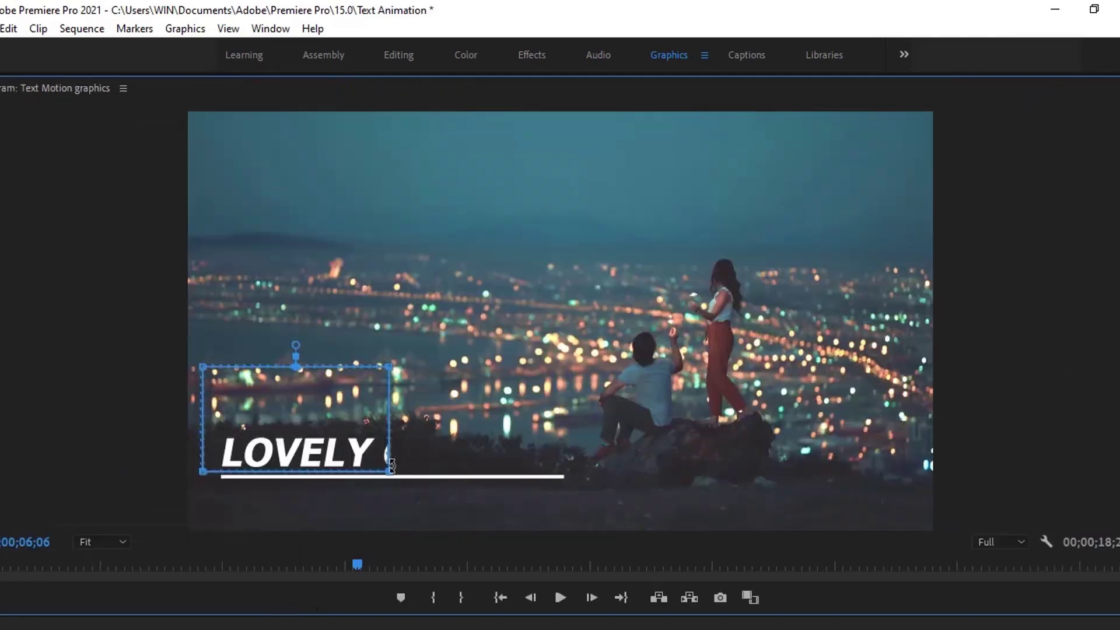
{"action": "left_click_drag", "start_coordinate": [548, 333], "coordinate": [669, 332]}
{"action": "left_click_drag", "start_coordinate": [389, 367], "coordinate": [574, 371]}
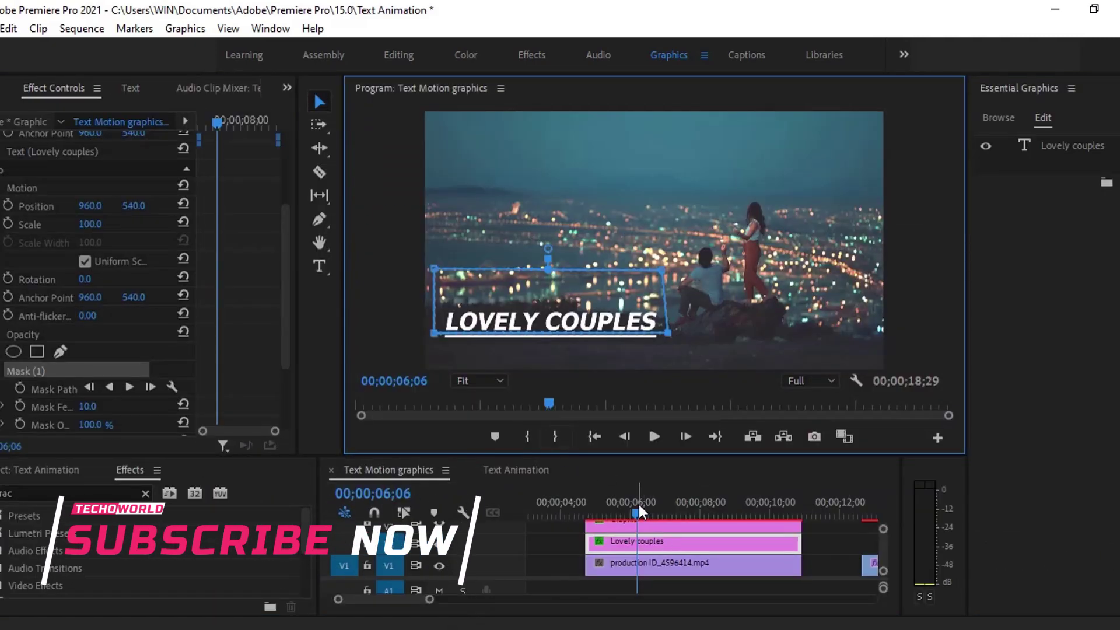
{"action": "mouse_move", "coordinate": [637, 502]}
{"action": "left_mouse_down"}
{"action": "mouse_move", "coordinate": [587, 501]}
{"action": "mouse_move", "coordinate": [620, 503]}
{"action": "left_mouse_up"}
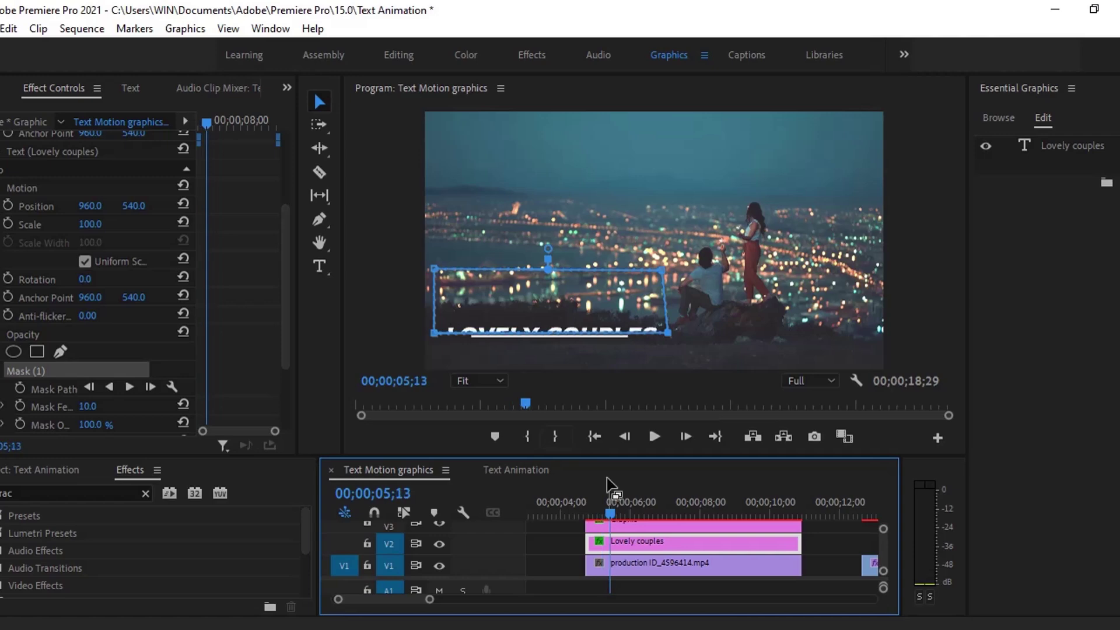
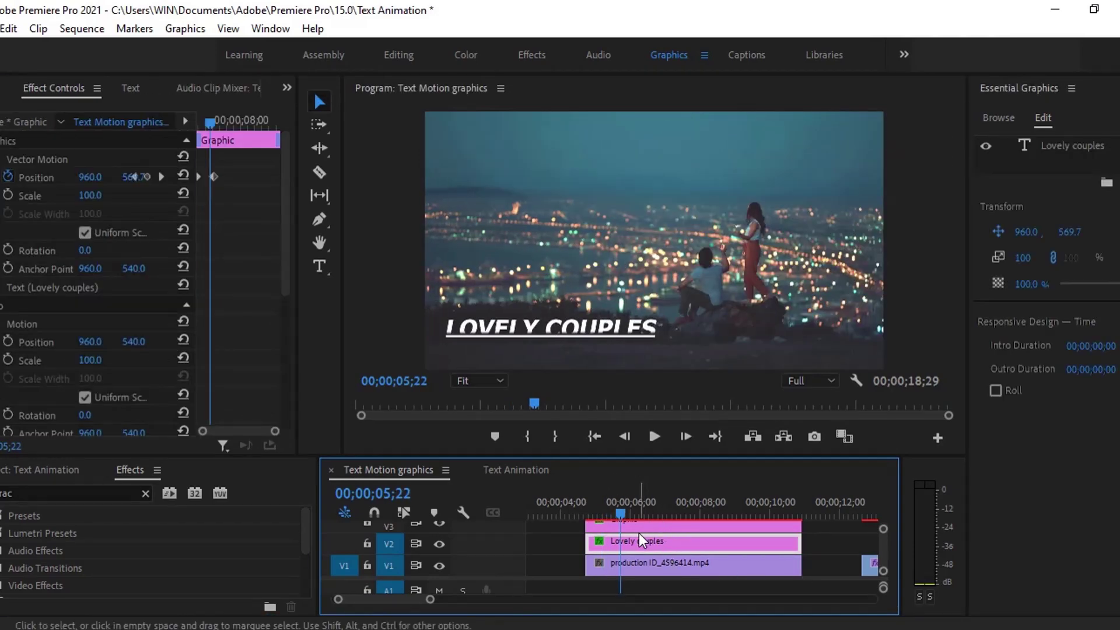
Step: Shift the Lovely couples title clip about one second later to 00;00;05;21 and scrub the reveal after the underline
{"action": "mouse_move", "coordinate": [636, 540]}
{"action": "left_mouse_down"}
{"action": "mouse_move", "coordinate": [654, 543]}
{"action": "mouse_move", "coordinate": [641, 530]}
{"action": "mouse_move", "coordinate": [658, 530]}
{"action": "mouse_move", "coordinate": [635, 548]}
{"action": "mouse_move", "coordinate": [654, 554]}
{"action": "mouse_move", "coordinate": [644, 537]}
{"action": "left_mouse_up"}
{"action": "mouse_move", "coordinate": [585, 511]}
{"action": "left_mouse_down"}
{"action": "mouse_move", "coordinate": [600, 507]}
{"action": "mouse_move", "coordinate": [585, 506]}
{"action": "left_mouse_up"}
{"action": "key", "text": "equal"}
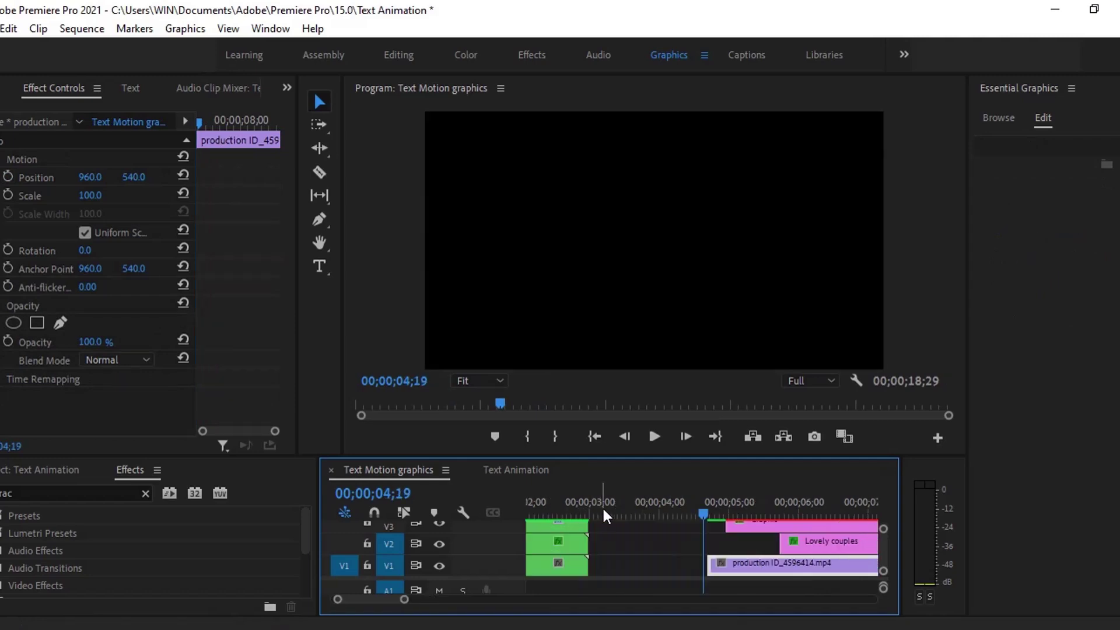
{"action": "left_click", "coordinate": [719, 514]}
{"action": "left_click_drag", "start_coordinate": [720, 512], "coordinate": [834, 505]}
{"action": "key", "text": "minus"}
{"action": "key", "text": "minus"}
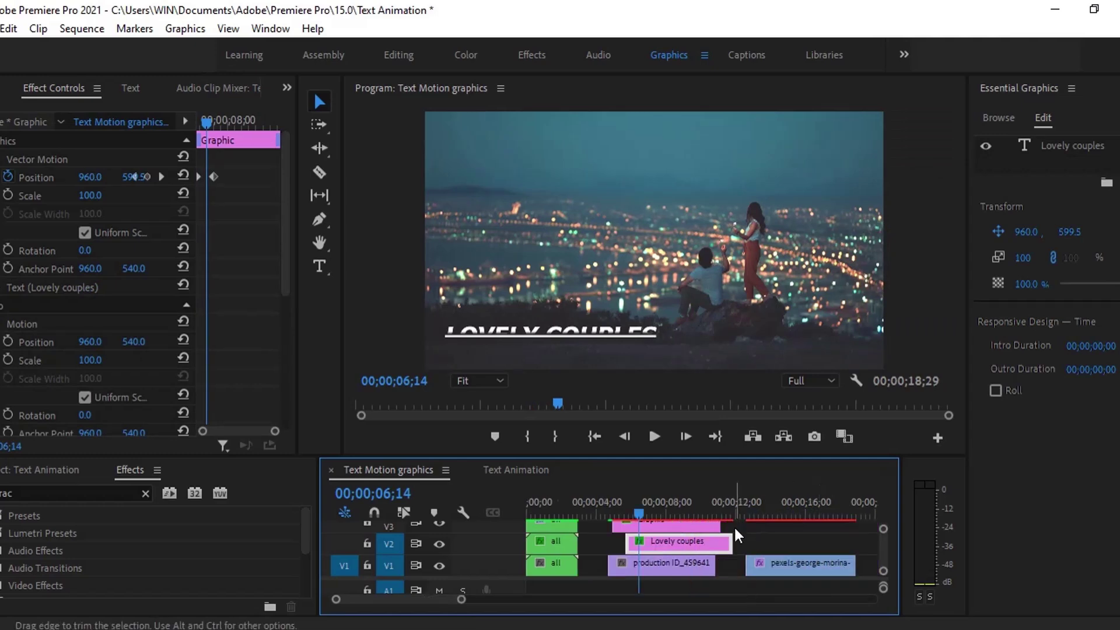
Step: Cut the title and underline clips at the footage's end, 00;00;10;28, delete the overhanging pieces, and save the project
{"action": "left_click_drag", "start_coordinate": [659, 514], "coordinate": [702, 542]}
{"action": "key", "text": "ctrl+k"}
{"action": "left_click", "coordinate": [727, 546]}
{"action": "key", "text": "Delete"}
{"action": "left_click", "coordinate": [704, 527]}
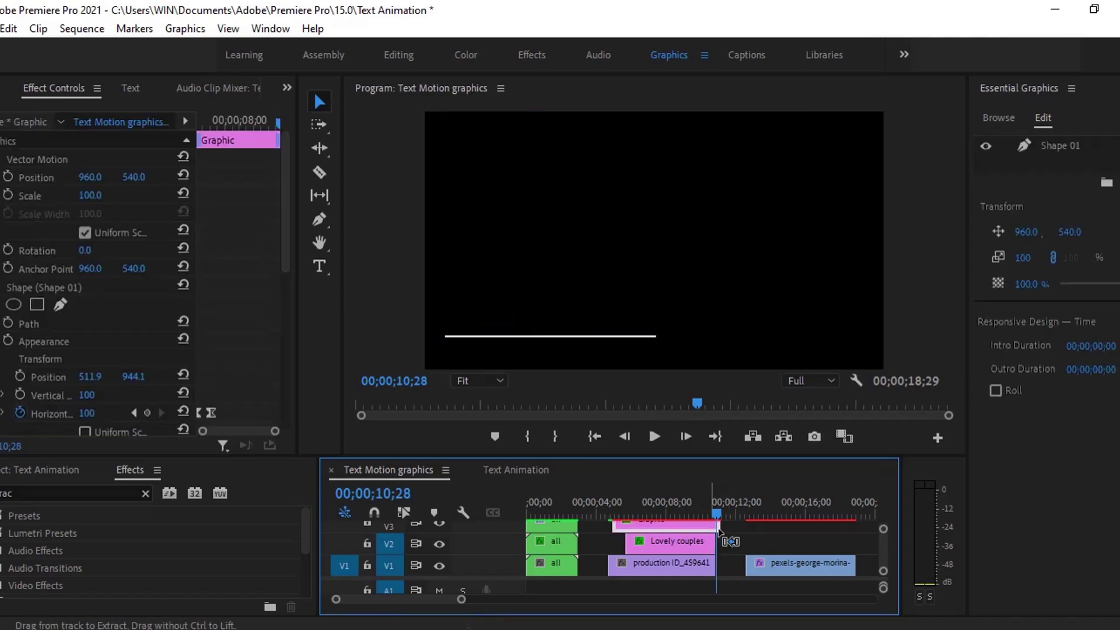
{"action": "key", "text": "Delete"}
{"action": "key", "text": "ctrl+s"}
Step: Scrub the trimmed title, compare it with the nested clips in the Text Animation sequence, and return to the Text Motion graphics sequence
{"action": "left_click", "coordinate": [698, 541]}
{"action": "mouse_move", "coordinate": [674, 511]}
{"action": "left_mouse_down"}
{"action": "mouse_move", "coordinate": [637, 503]}
{"action": "mouse_move", "coordinate": [679, 502]}
{"action": "left_mouse_up"}
{"action": "key", "text": "Up"}
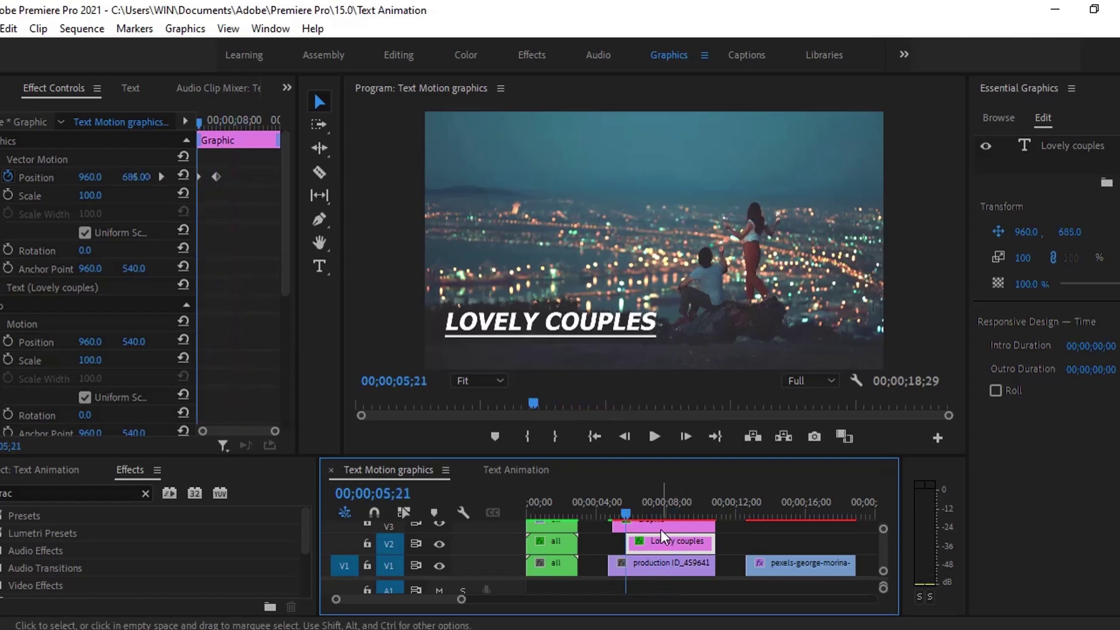
{"action": "key", "text": "Up"}
{"action": "key", "text": "="}
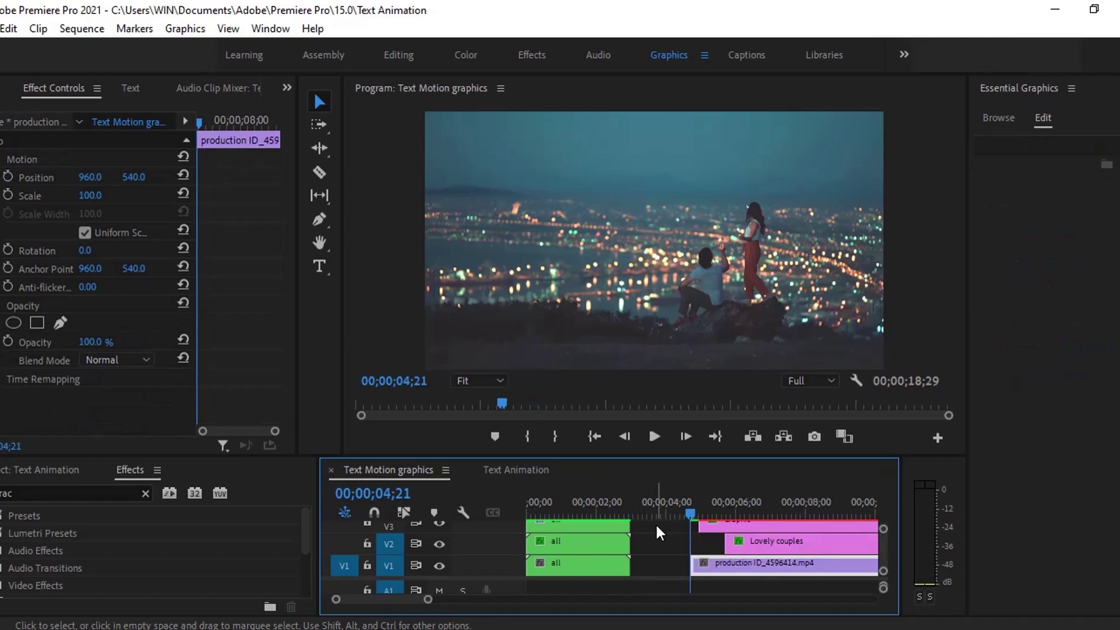
{"action": "key", "text": "minus"}
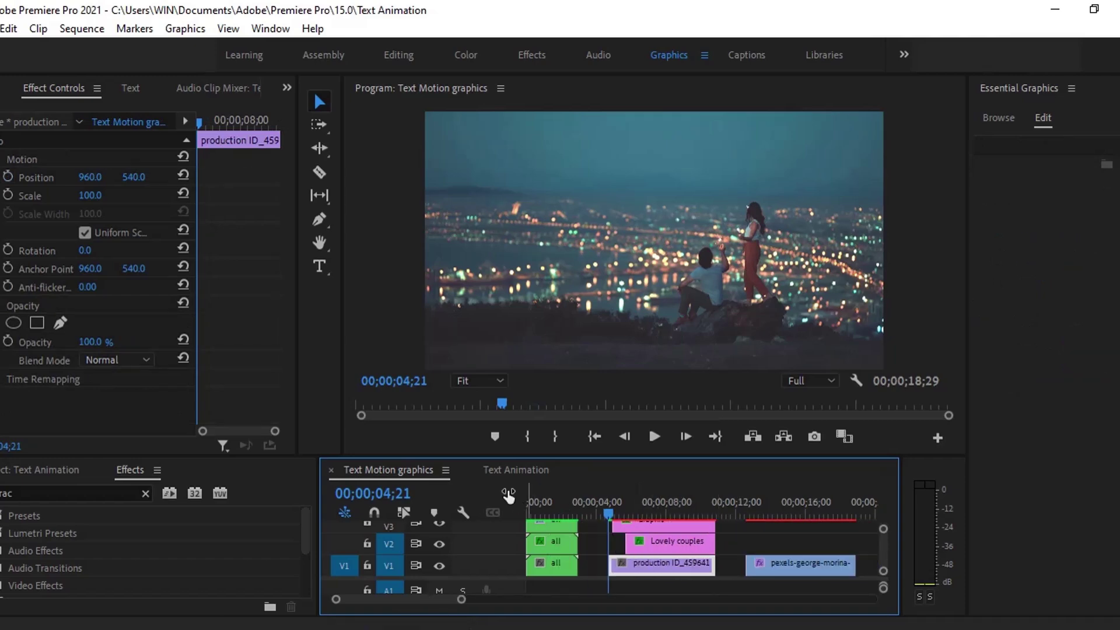
{"action": "left_click", "coordinate": [525, 469]}
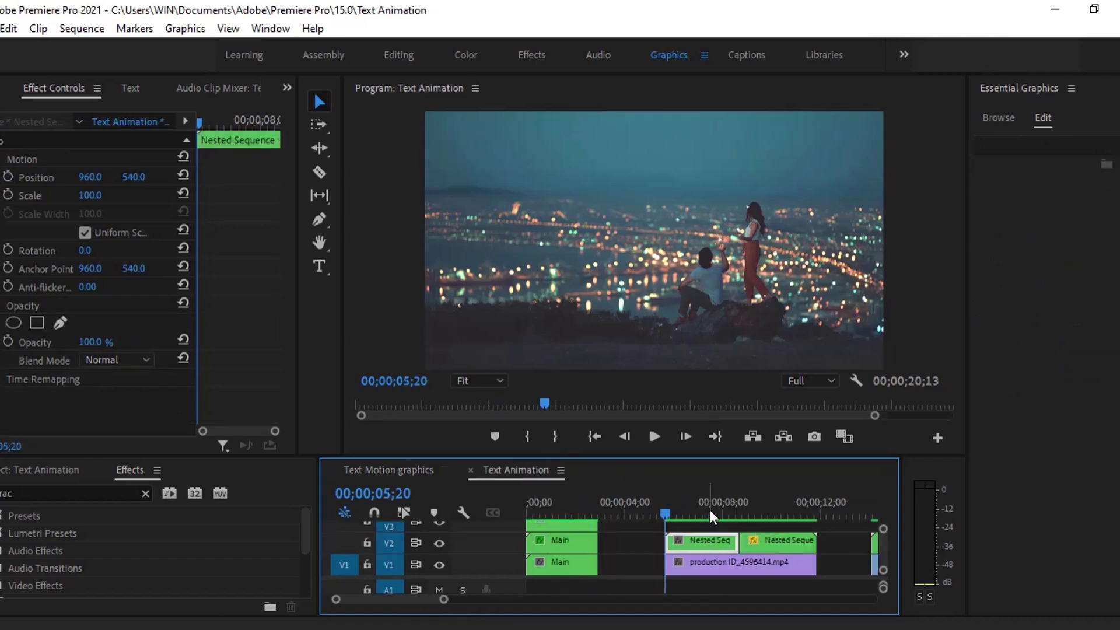
{"action": "left_click", "coordinate": [749, 515]}
{"action": "mouse_move", "coordinate": [750, 515]}
{"action": "left_mouse_down"}
{"action": "mouse_move", "coordinate": [804, 508]}
{"action": "mouse_move", "coordinate": [760, 508]}
{"action": "left_mouse_up"}
{"action": "left_click", "coordinate": [406, 469]}
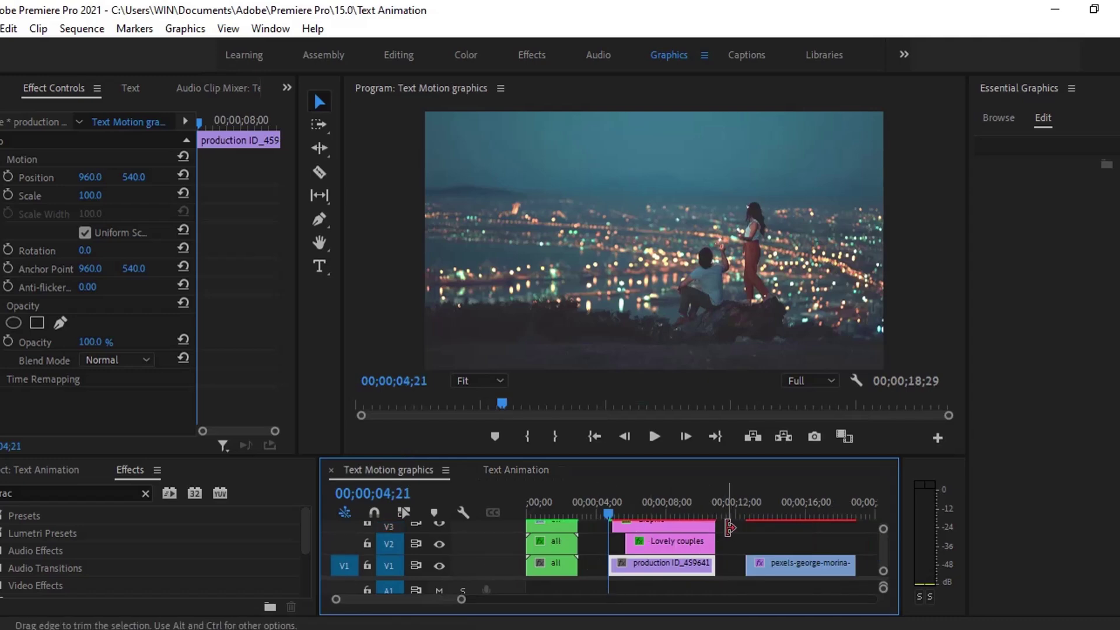
Step: Nest the underline and Lovely couples clips together under the name Nest
{"action": "left_click_drag", "start_coordinate": [730, 524], "coordinate": [686, 543]}
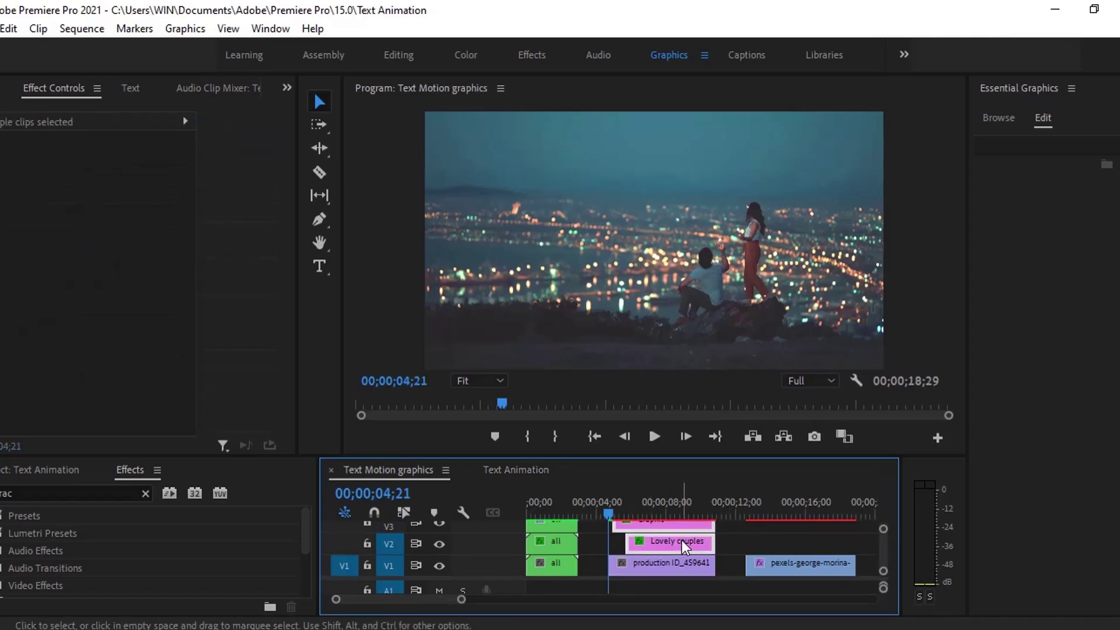
{"action": "right_click", "coordinate": [682, 540]}
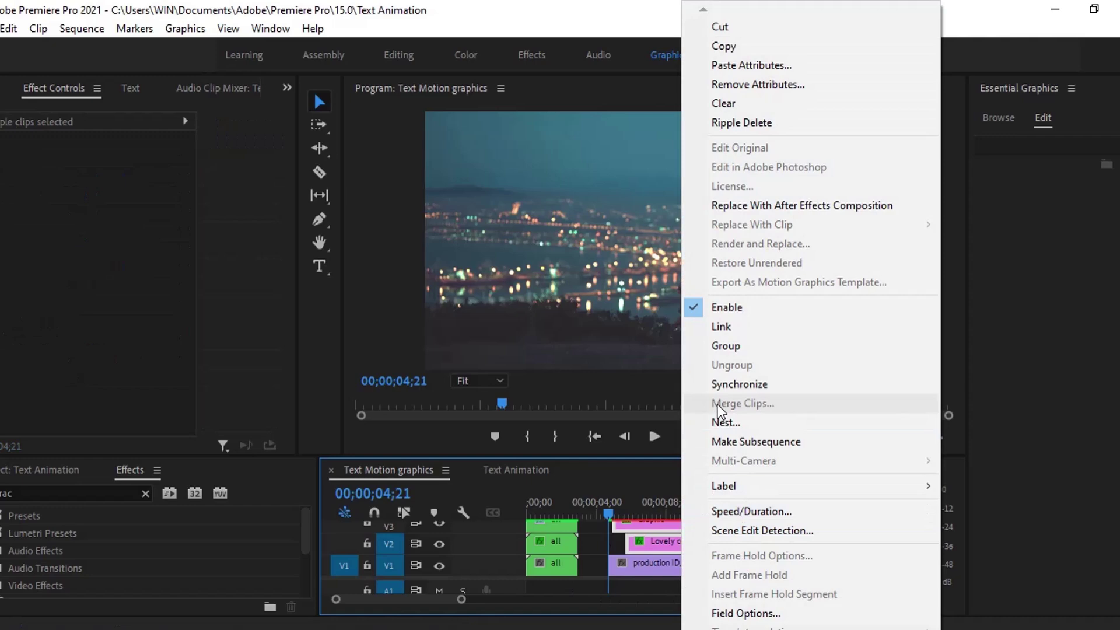
{"action": "left_click", "coordinate": [724, 422]}
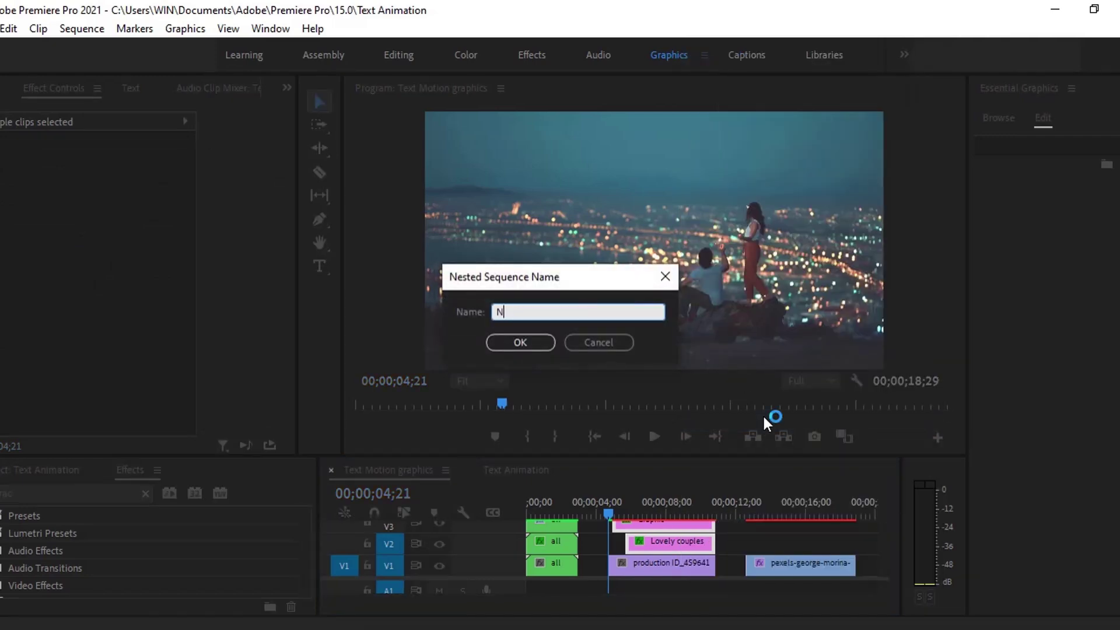
{"action": "key", "text": "Return"}
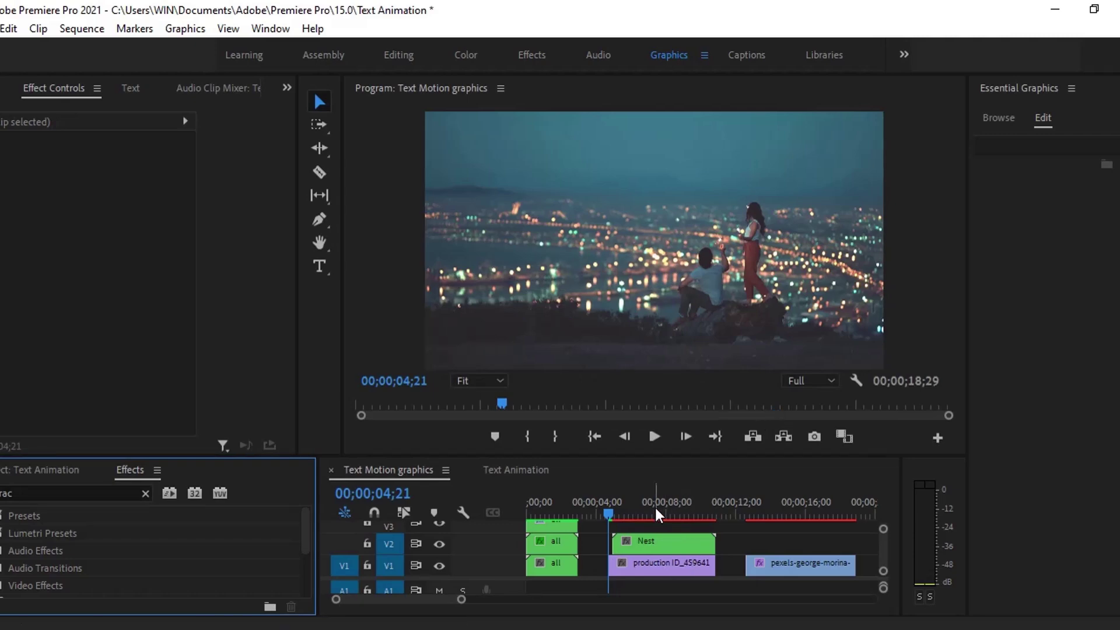
Step: Cut the Nest clip at 00;00;08;07, where the title is fully shown, and delete the part after the cut
{"action": "left_click_drag", "start_coordinate": [633, 506], "coordinate": [667, 504]}
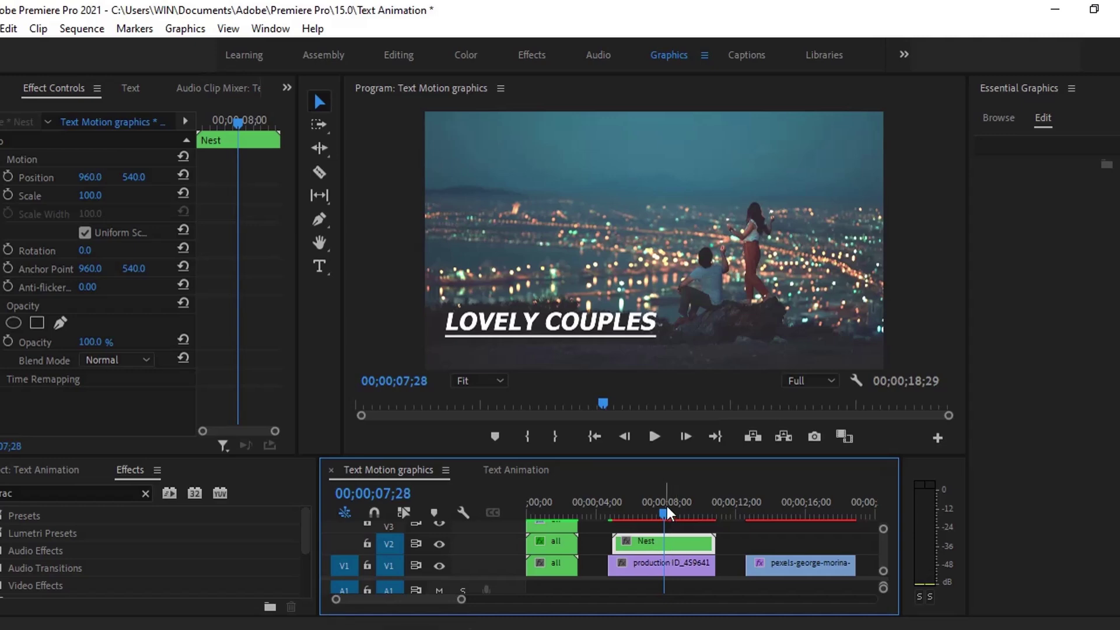
{"action": "left_click", "coordinate": [670, 503]}
{"action": "key", "text": "ctrl+k"}
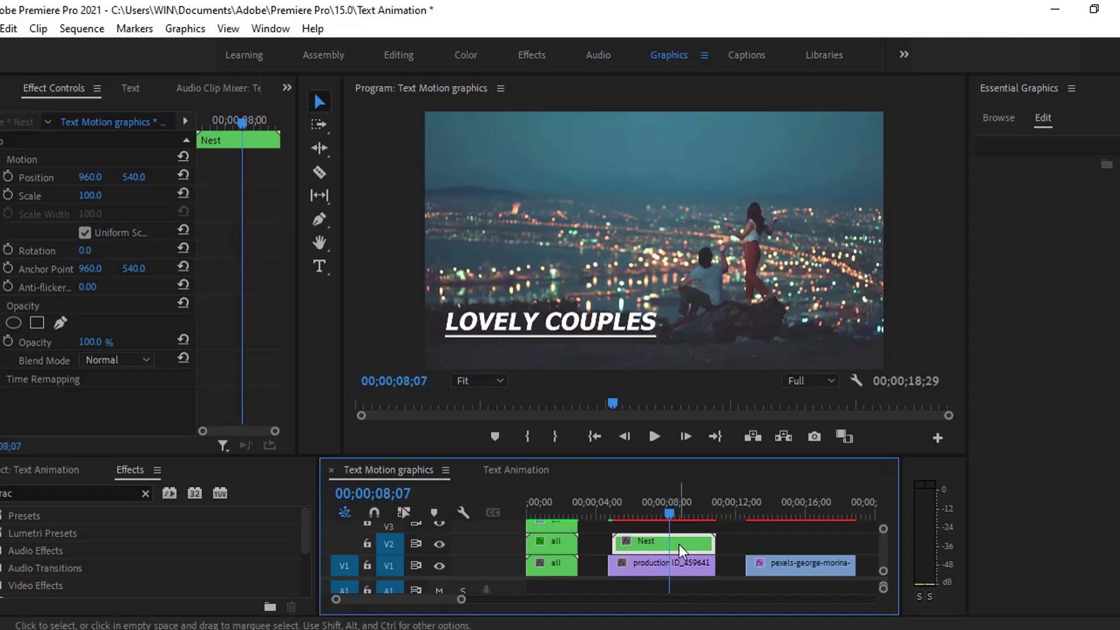
{"action": "key", "text": "Delete"}
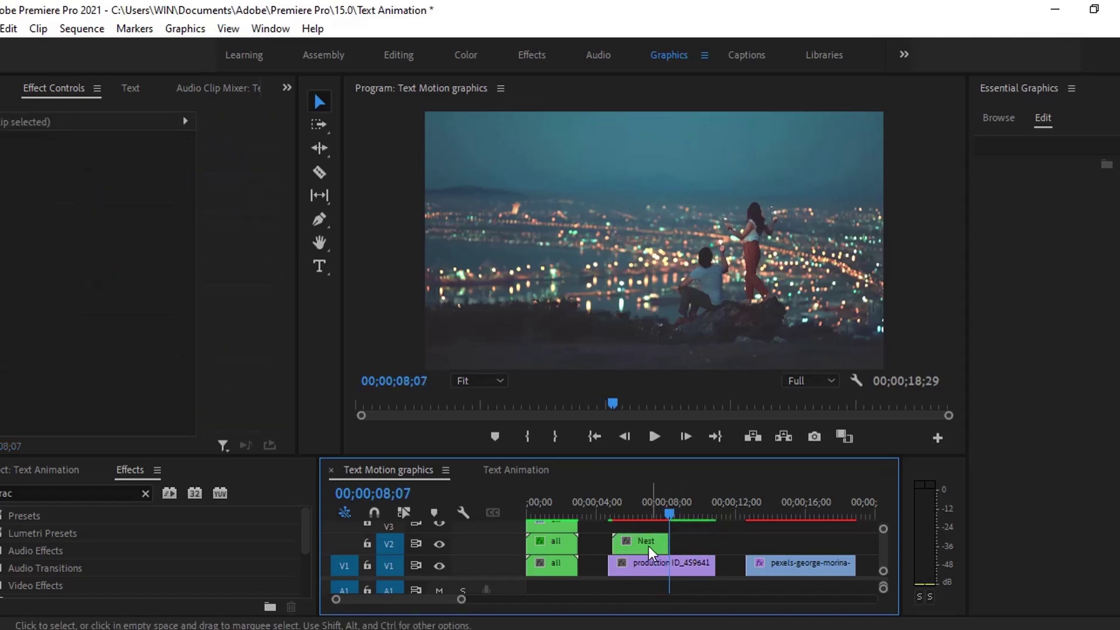
Step: Duplicate the shortened Nest clip on V2 directly after the original, with V1 untargeted
{"action": "left_click", "coordinate": [648, 546]}
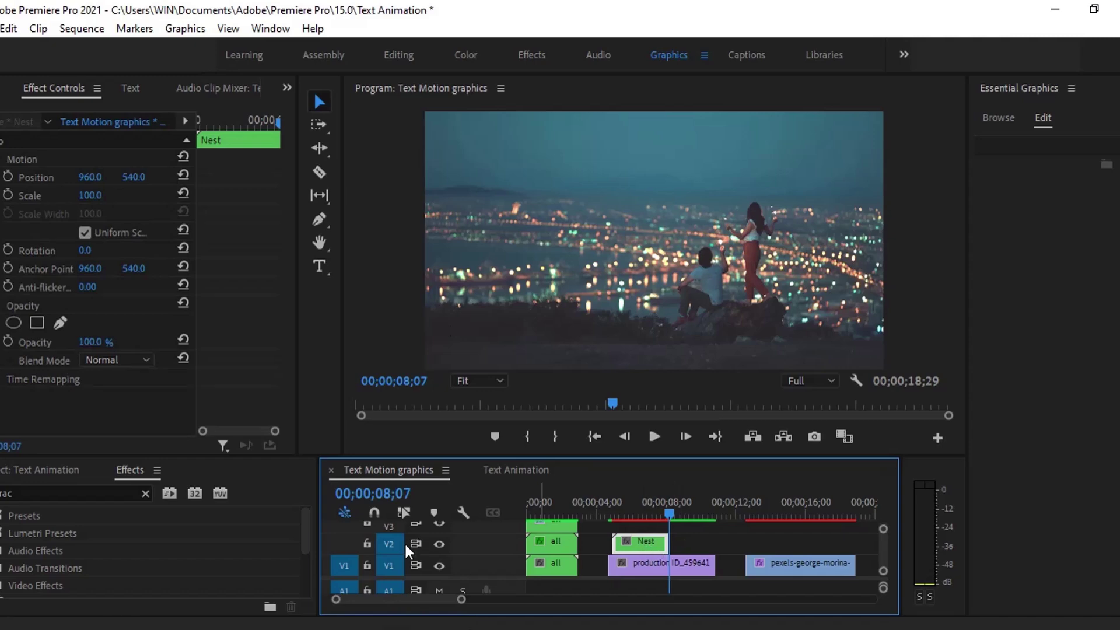
{"action": "left_click", "coordinate": [383, 565]}
{"action": "key", "text": "ctrl+v"}
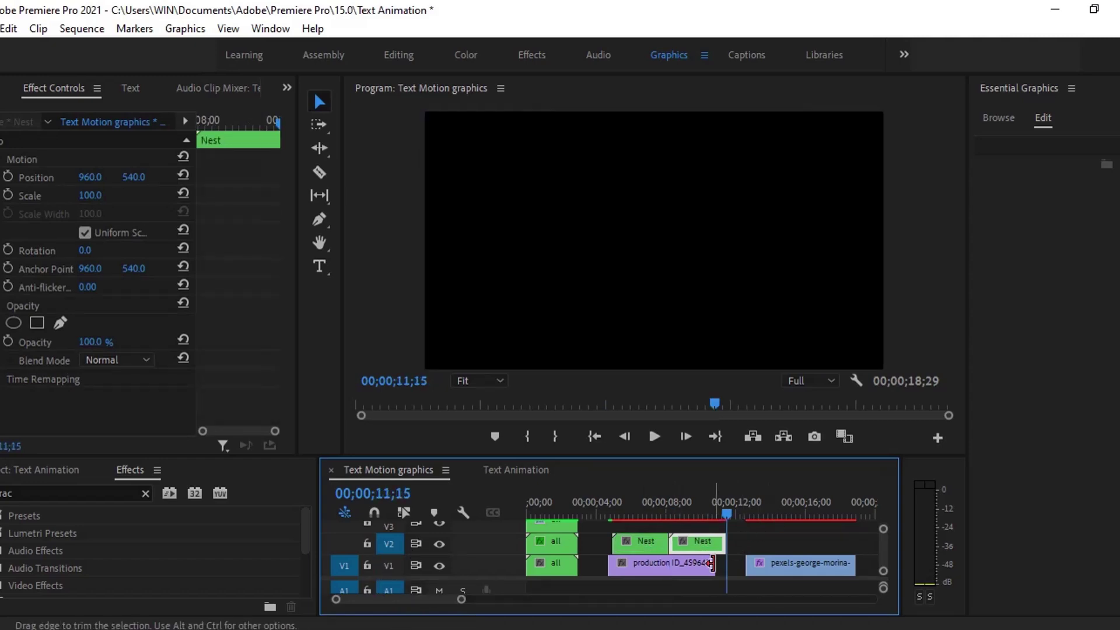
Step: Extend the footage clip on V1 to end with the second Nest clip at 00;00;11;15
{"action": "key", "text": "="}
{"action": "left_click_drag", "start_coordinate": [682, 566], "coordinate": [707, 566]}
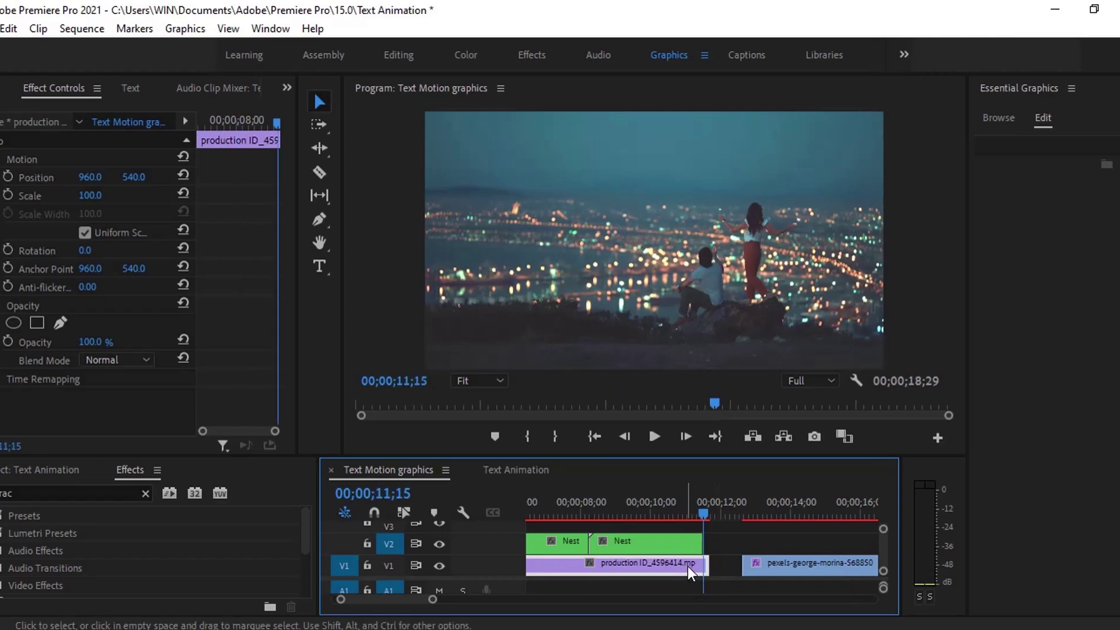
{"action": "left_click_drag", "start_coordinate": [700, 565], "coordinate": [694, 566]}
{"action": "left_click", "coordinate": [709, 567]}
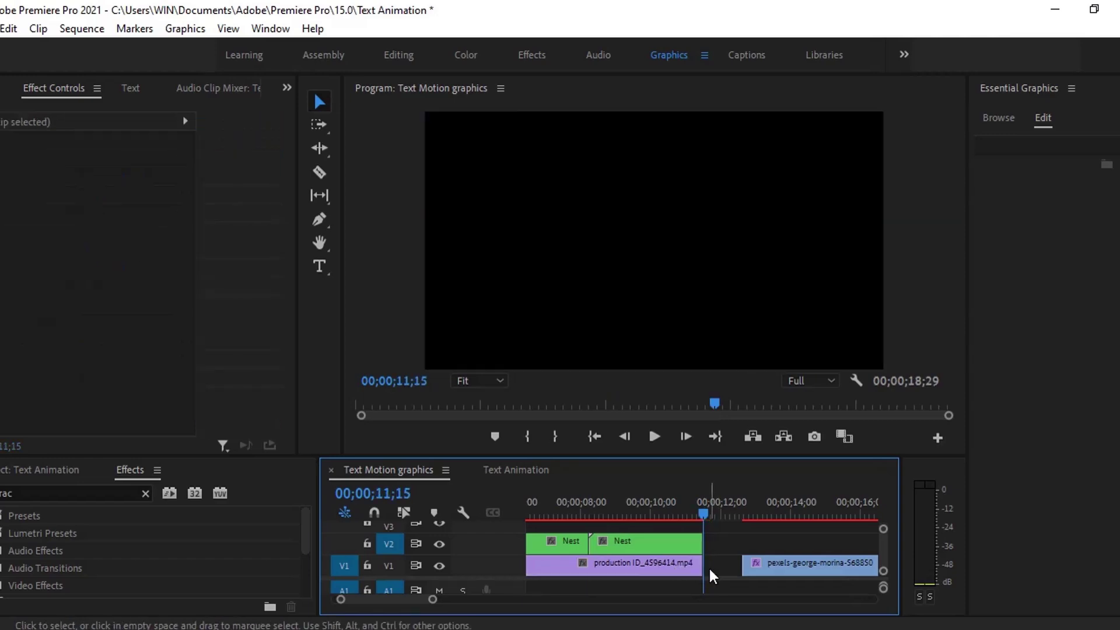
Step: Scrub through both Nest clips over the footage to check how the duplicated animation runs
{"action": "key", "text": "-"}
{"action": "left_click", "coordinate": [625, 497]}
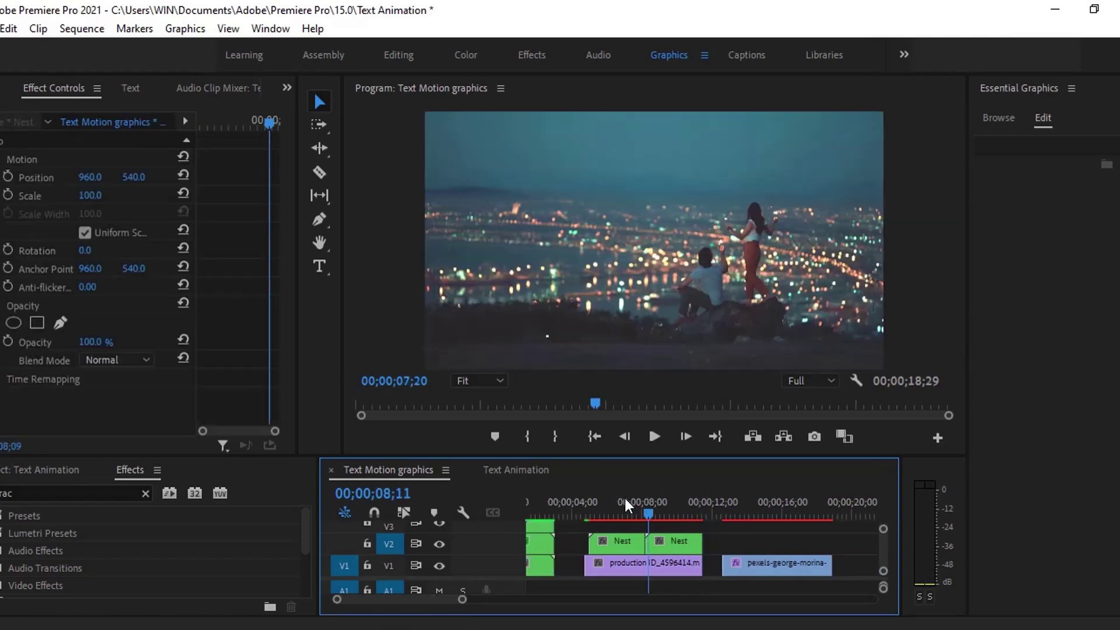
{"action": "key", "text": "equal"}
{"action": "left_click_drag", "start_coordinate": [719, 512], "coordinate": [818, 531]}
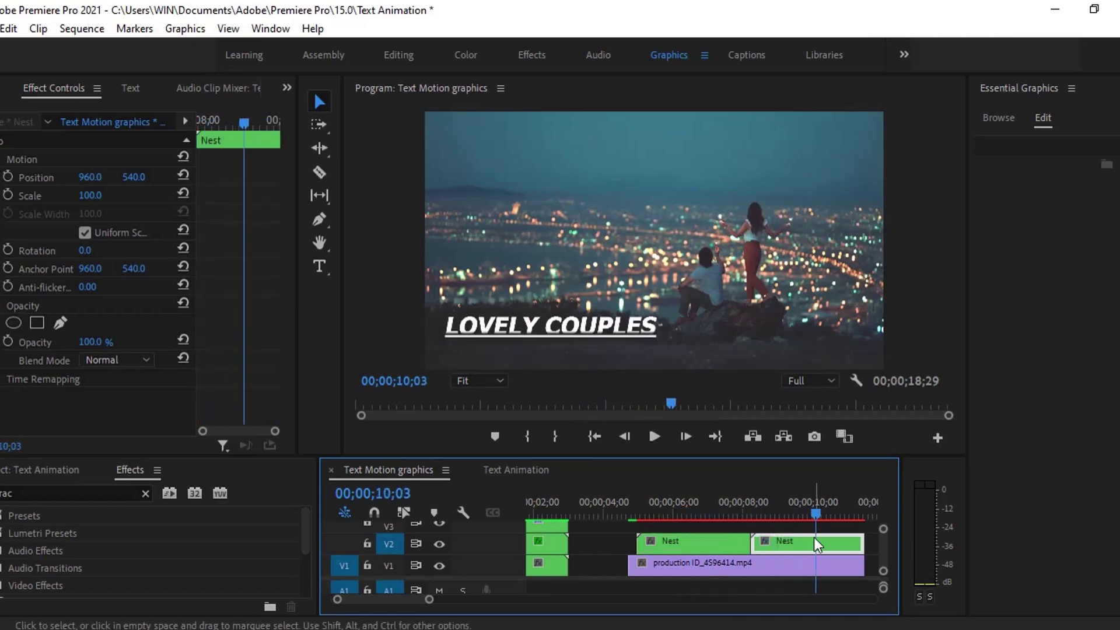
{"action": "key", "text": "minus"}
{"action": "key", "text": "equal"}
{"action": "left_click_drag", "start_coordinate": [721, 517], "coordinate": [699, 510]}
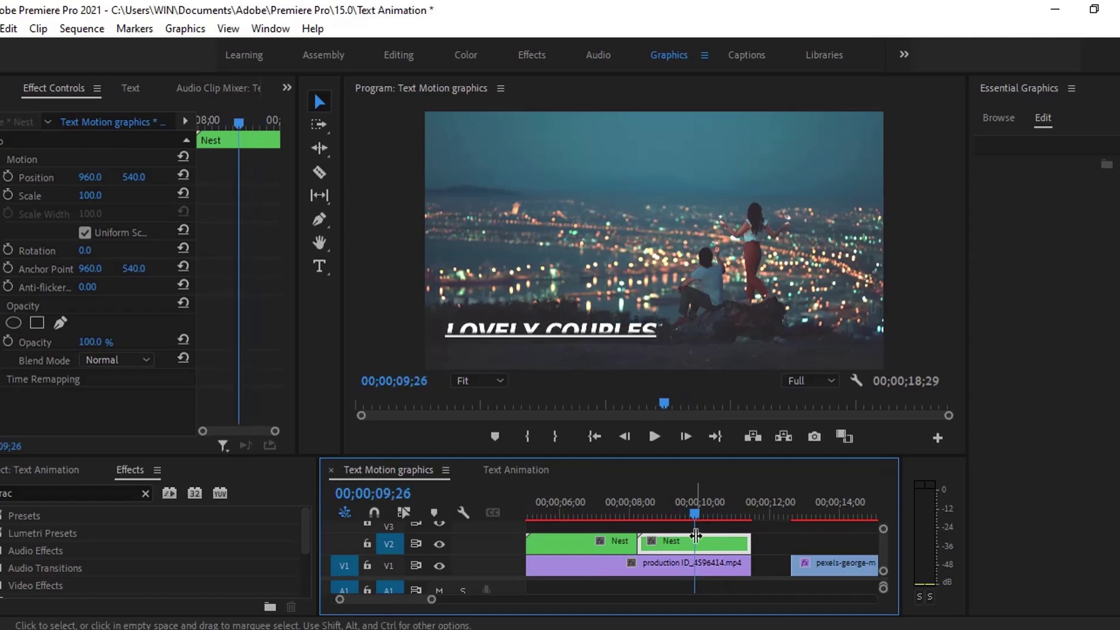
Step: Reverse the speed of the second Nest clip to -100% and scrub through the title's exit
{"action": "right_click", "coordinate": [694, 542]}
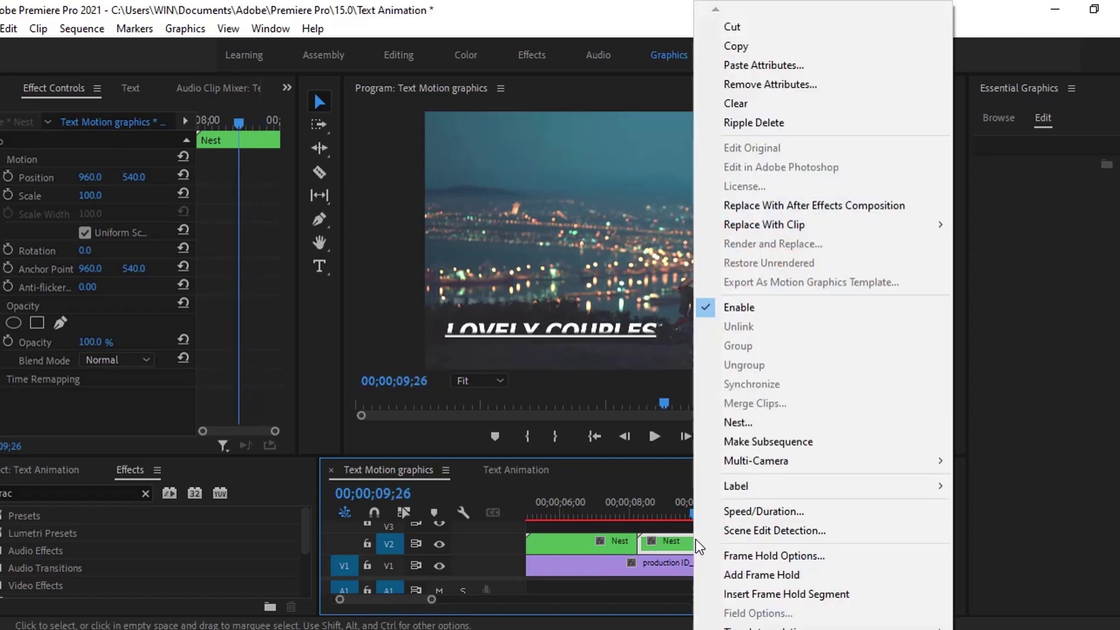
{"action": "left_click", "coordinate": [751, 512]}
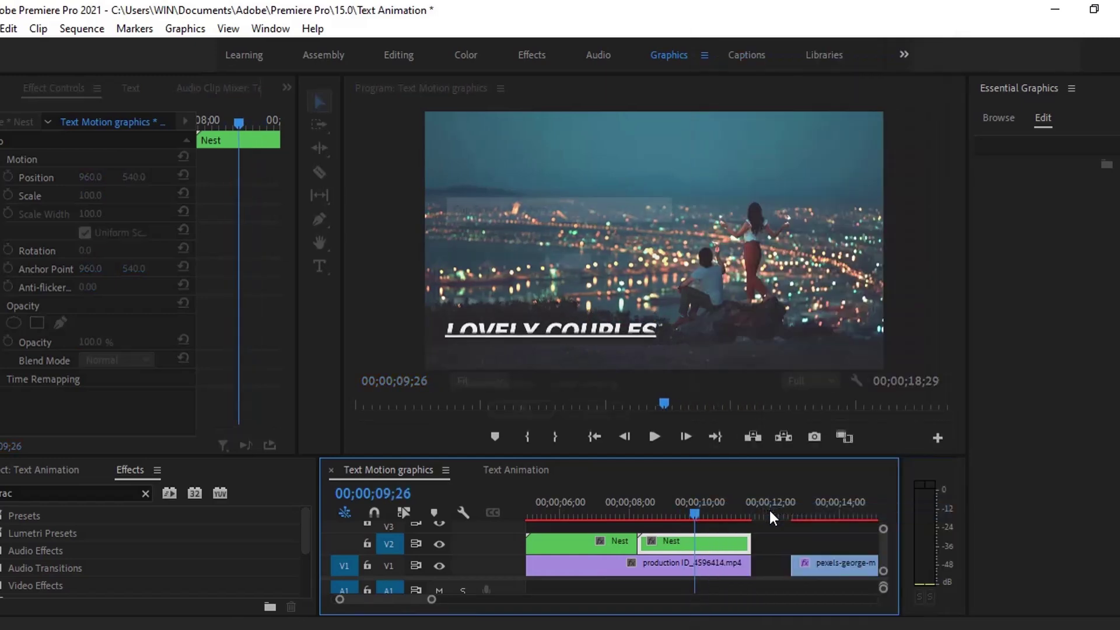
{"action": "left_click", "coordinate": [474, 323]}
{"action": "left_click", "coordinate": [534, 415]}
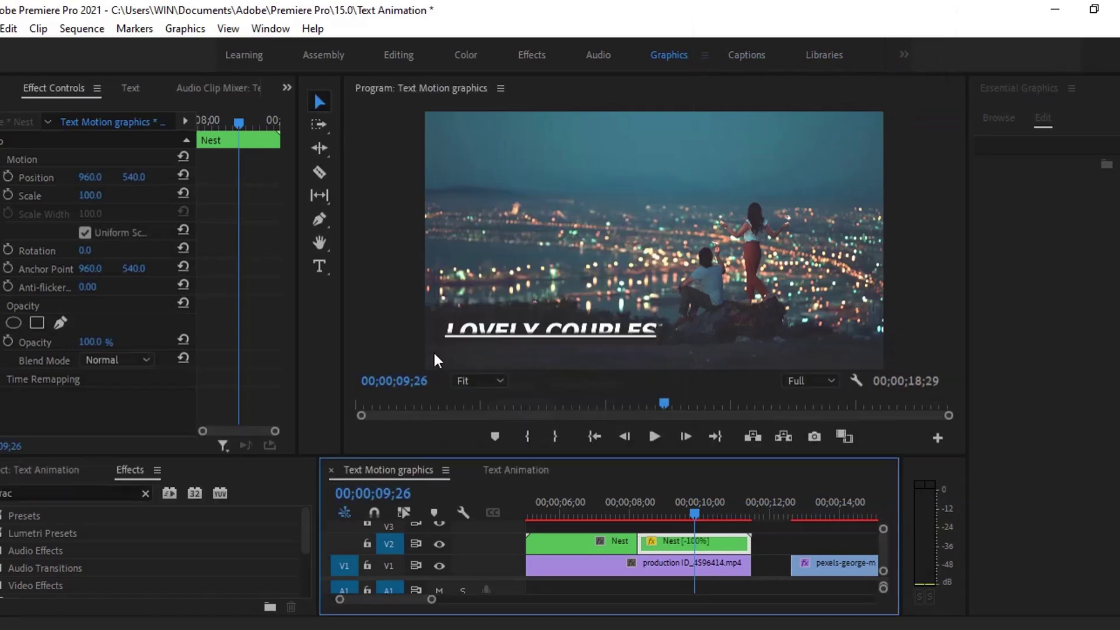
{"action": "left_click_drag", "start_coordinate": [670, 494], "coordinate": [751, 515]}
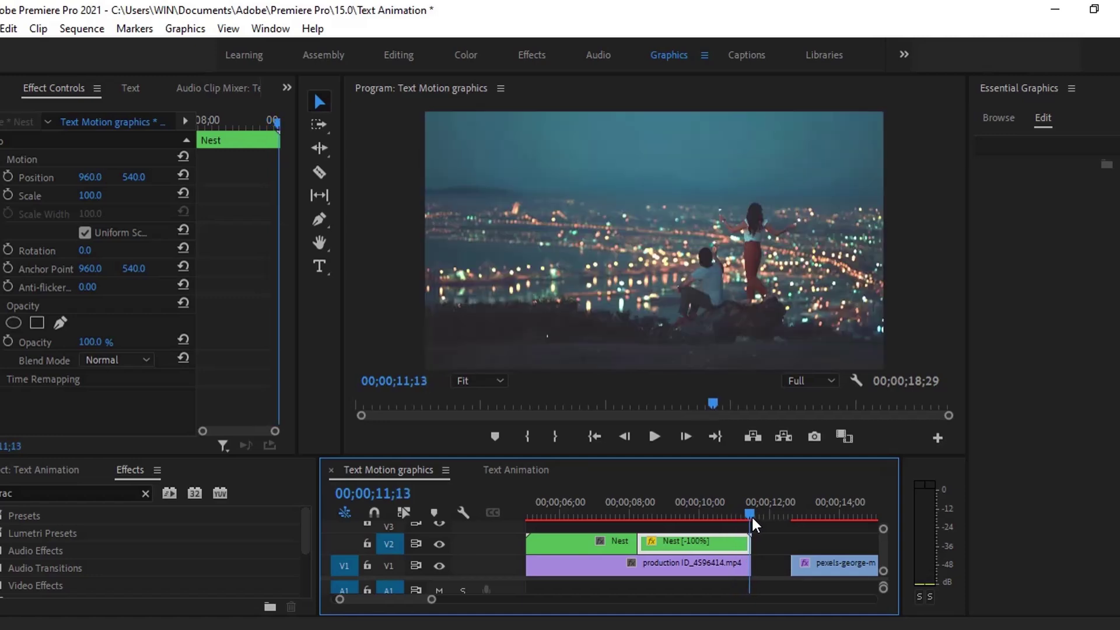
Step: Extend the footage clip's end about 23 frames beyond the reversed Nest clip and scrub back over it
{"action": "left_click_drag", "start_coordinate": [751, 565], "coordinate": [778, 565]}
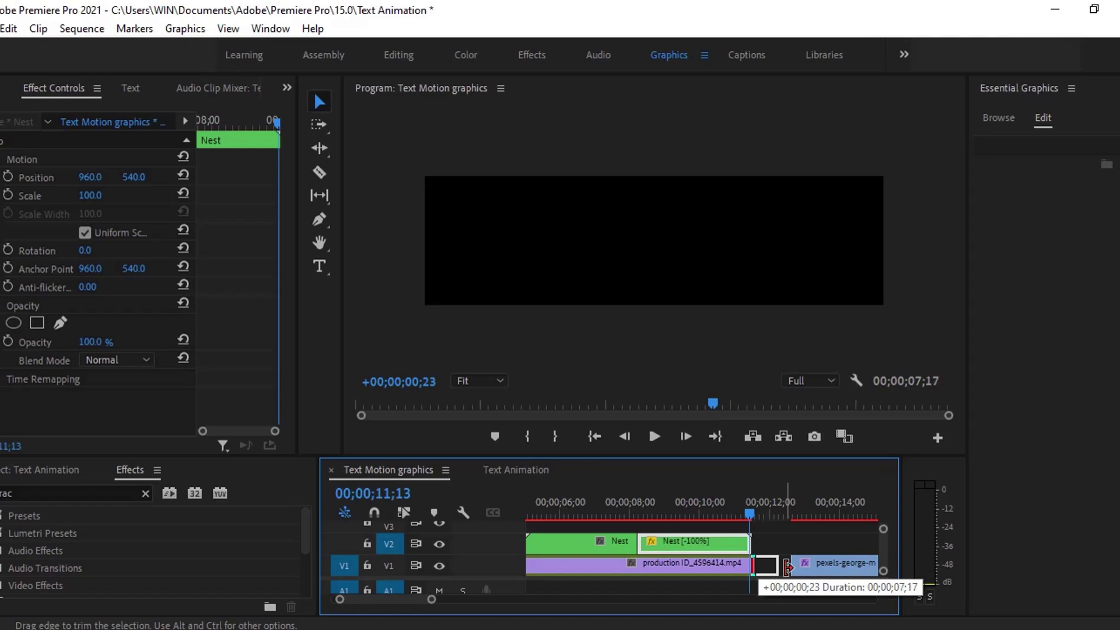
{"action": "left_click_drag", "start_coordinate": [790, 566], "coordinate": [781, 566]}
{"action": "left_click_drag", "start_coordinate": [748, 509], "coordinate": [677, 503]}
Step: Play the complete title animation from the footage's start at 00;00;04;21 to check the reveal and the reversed exit
{"action": "left_click", "coordinate": [387, 566]}
{"action": "key", "text": "Down"}
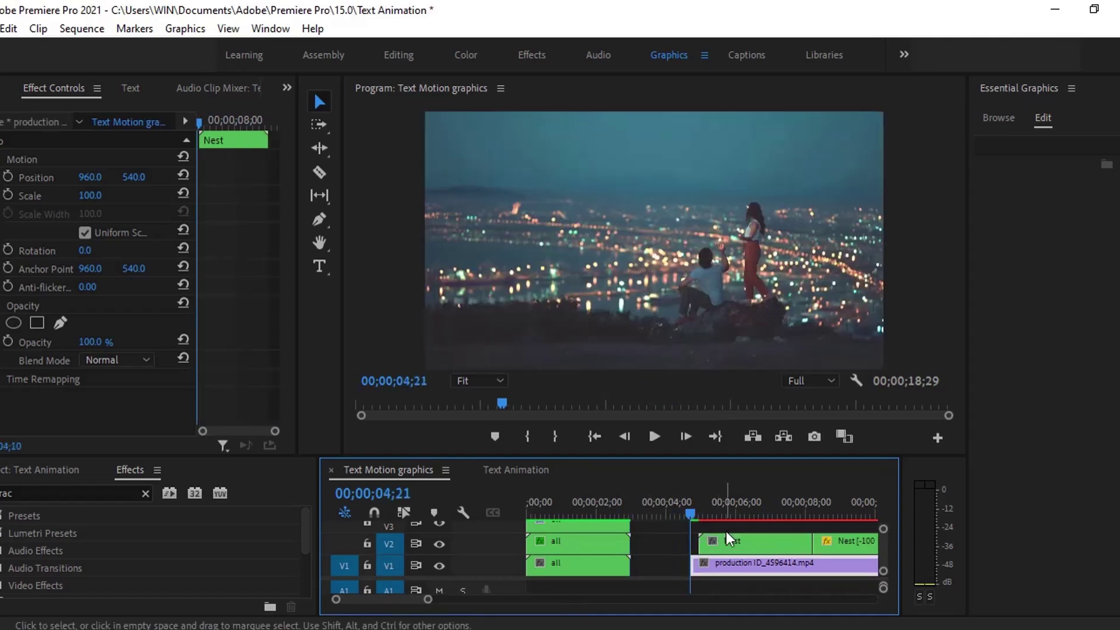
{"action": "key", "text": "space"}
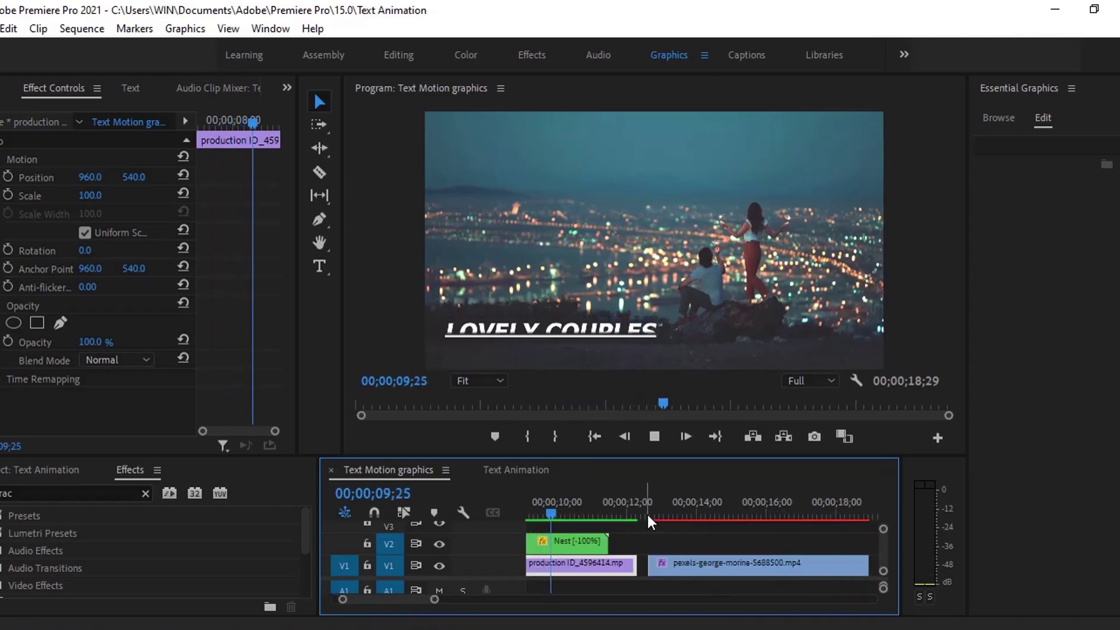
{"action": "left_click", "coordinate": [582, 511]}
{"action": "key", "text": "Up"}
{"action": "key", "text": "Up"}
{"action": "key", "text": "space"}
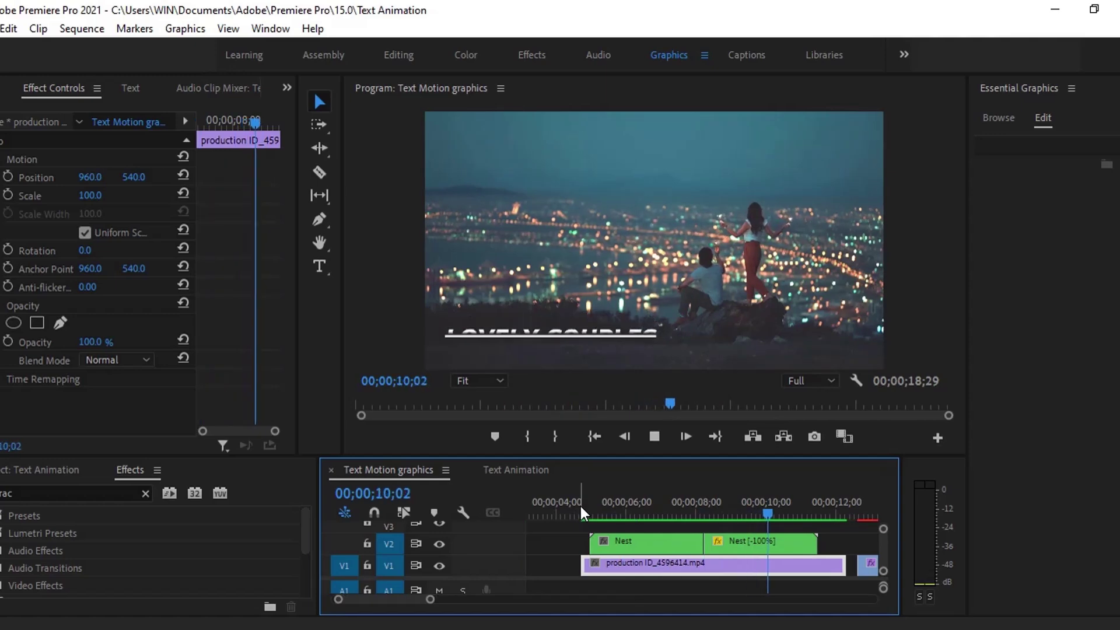
{"action": "mouse_move", "coordinate": [579, 503]}
{"action": "left_mouse_down"}
{"action": "mouse_move", "coordinate": [602, 499]}
{"action": "mouse_move", "coordinate": [587, 505]}
{"action": "left_mouse_up"}
{"action": "key", "text": "space"}
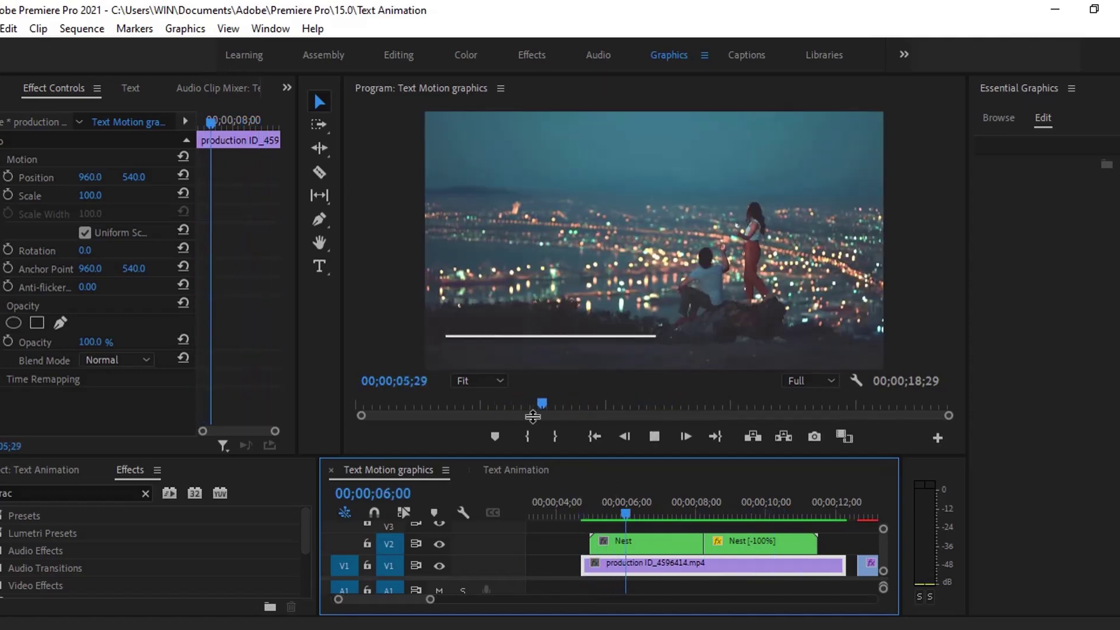
{"action": "key", "text": "space"}
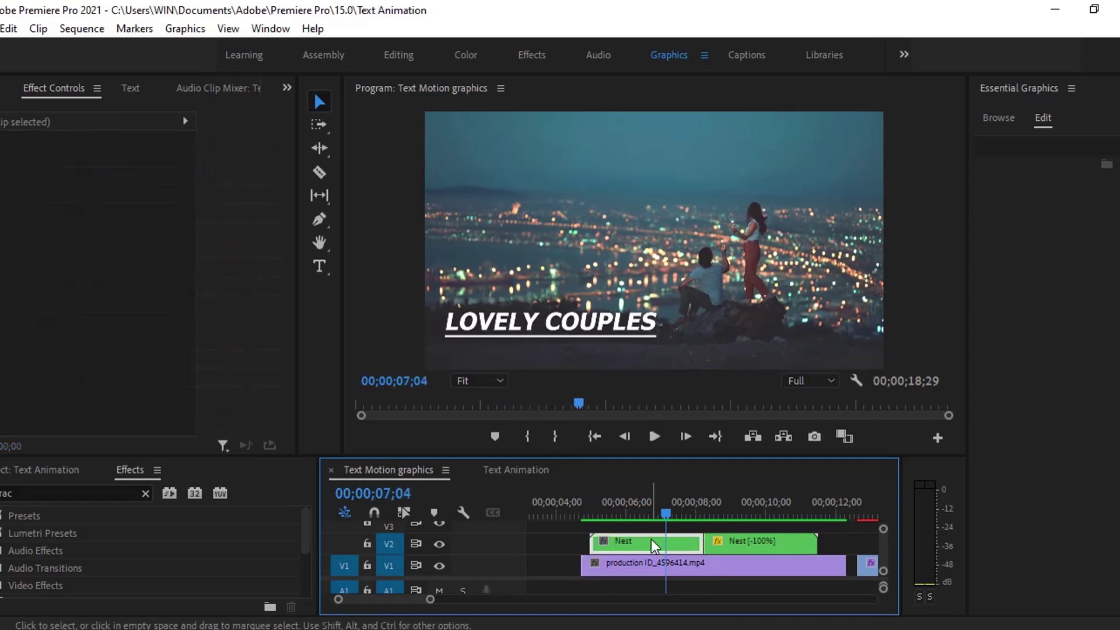
Step: Open the first Nest and move the underline graphic's ending horizontal scale keyframe to 00;00;00;20, then select the Lovely couples text clip
{"action": "double_click", "coordinate": [651, 539]}
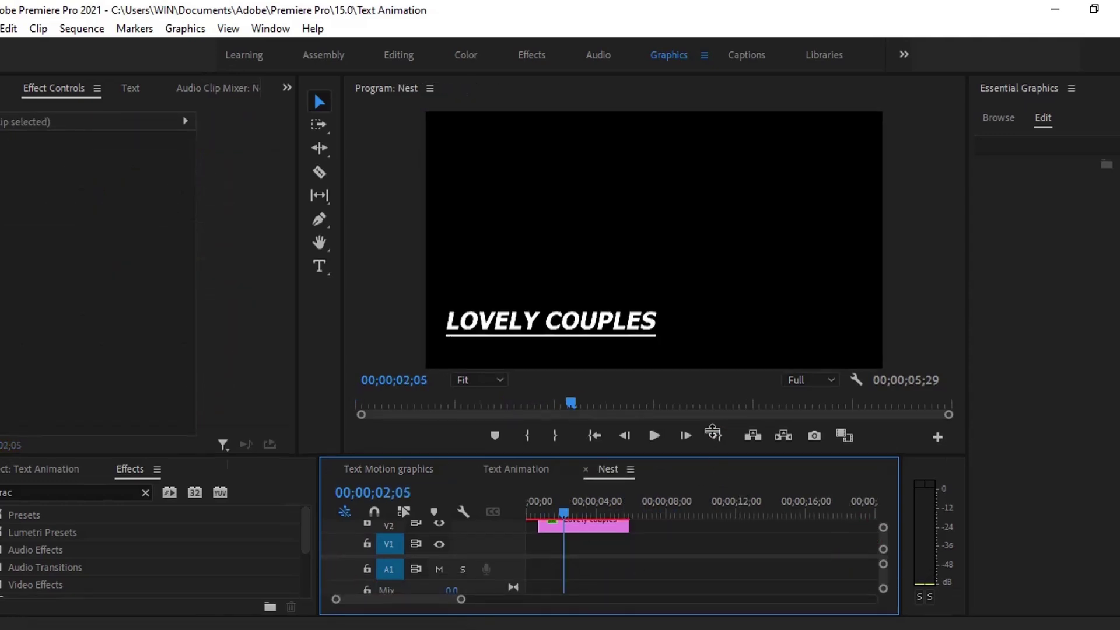
{"action": "left_click_drag", "start_coordinate": [712, 455], "coordinate": [712, 399]}
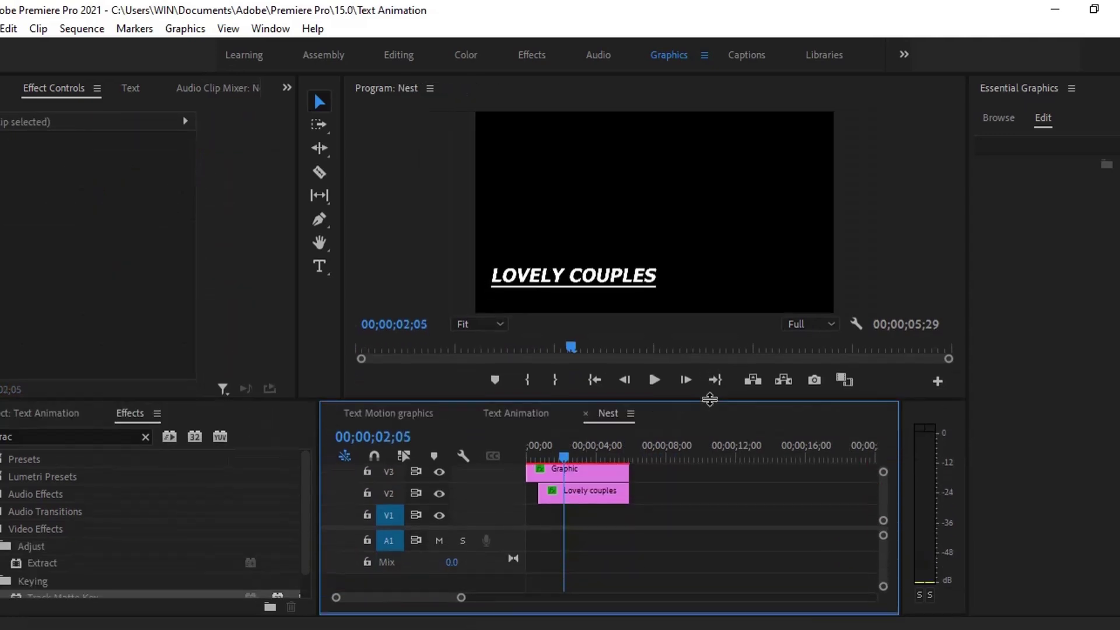
{"action": "left_click", "coordinate": [590, 478]}
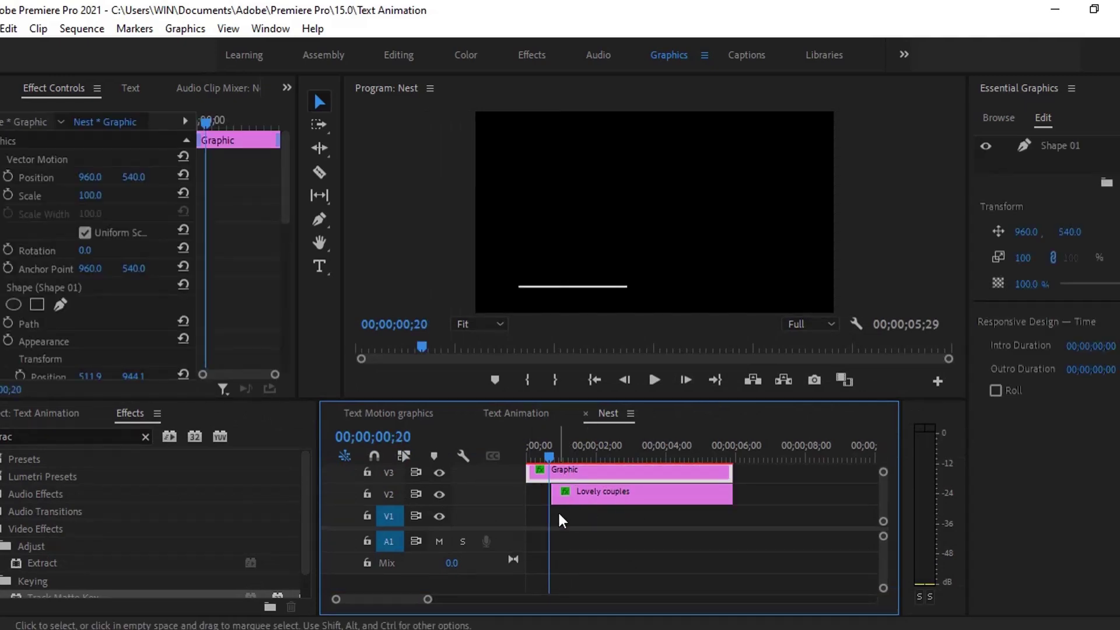
{"action": "left_click_drag", "start_coordinate": [286, 170], "coordinate": [282, 239]}
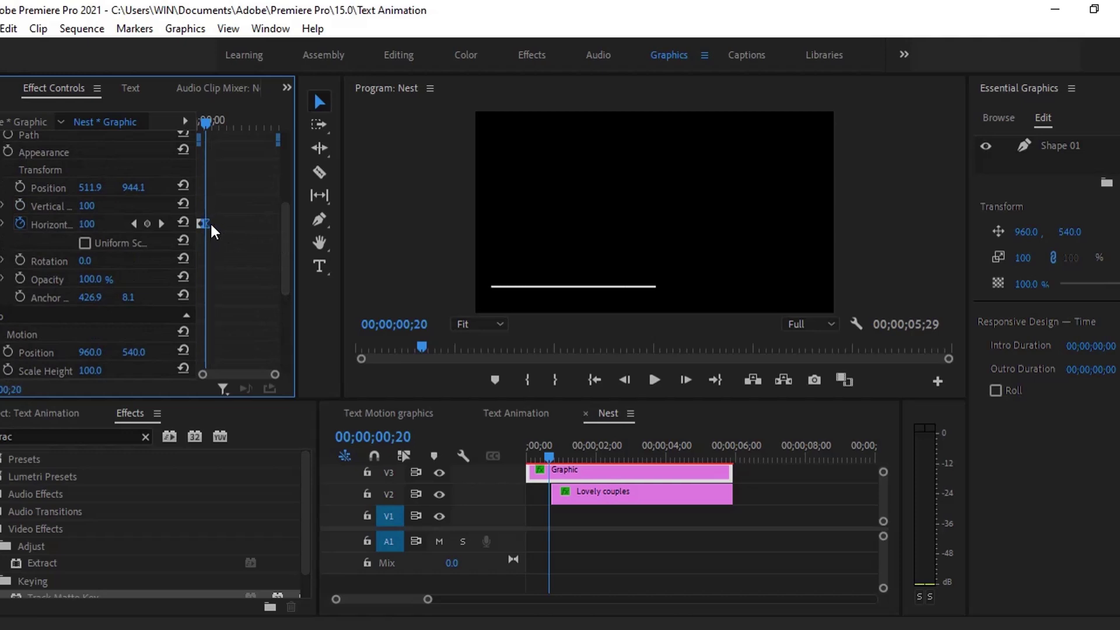
{"action": "left_click", "coordinate": [620, 494]}
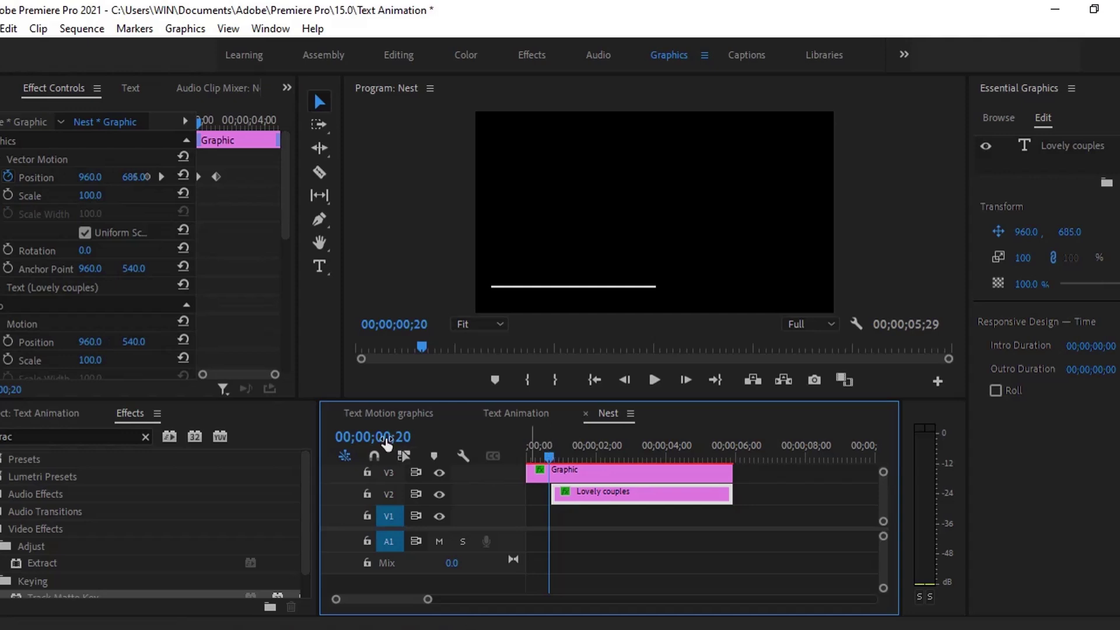
Step: Return to the Text Motion graphics sequence and play the updated title animation from the couple footage's start to check its timing
{"action": "left_click", "coordinate": [376, 416]}
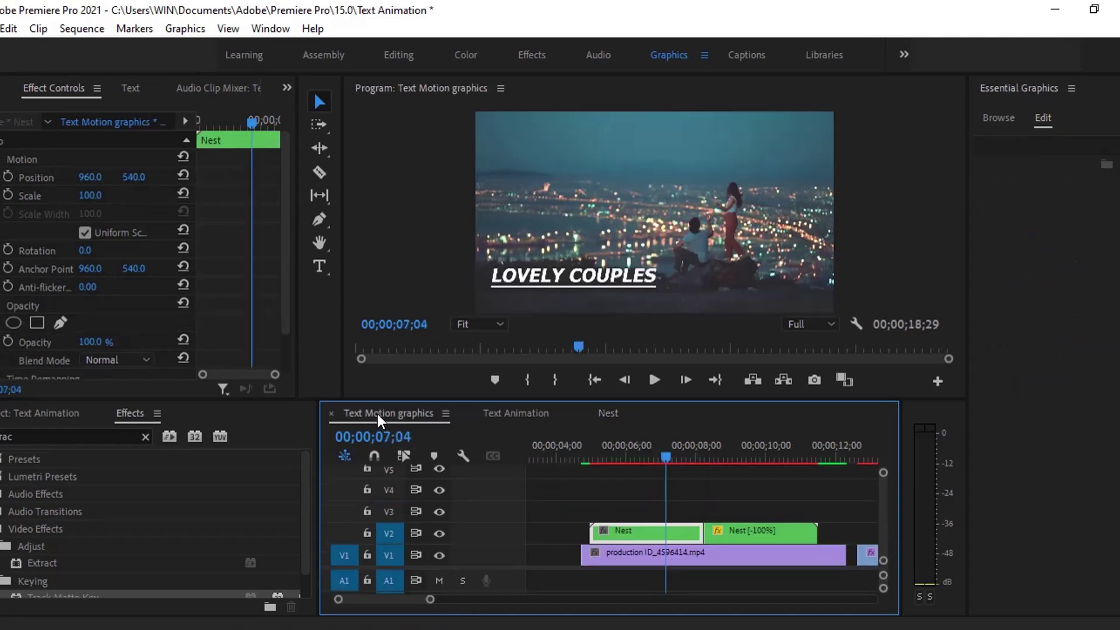
{"action": "left_click", "coordinate": [700, 549]}
{"action": "left_click", "coordinate": [576, 459]}
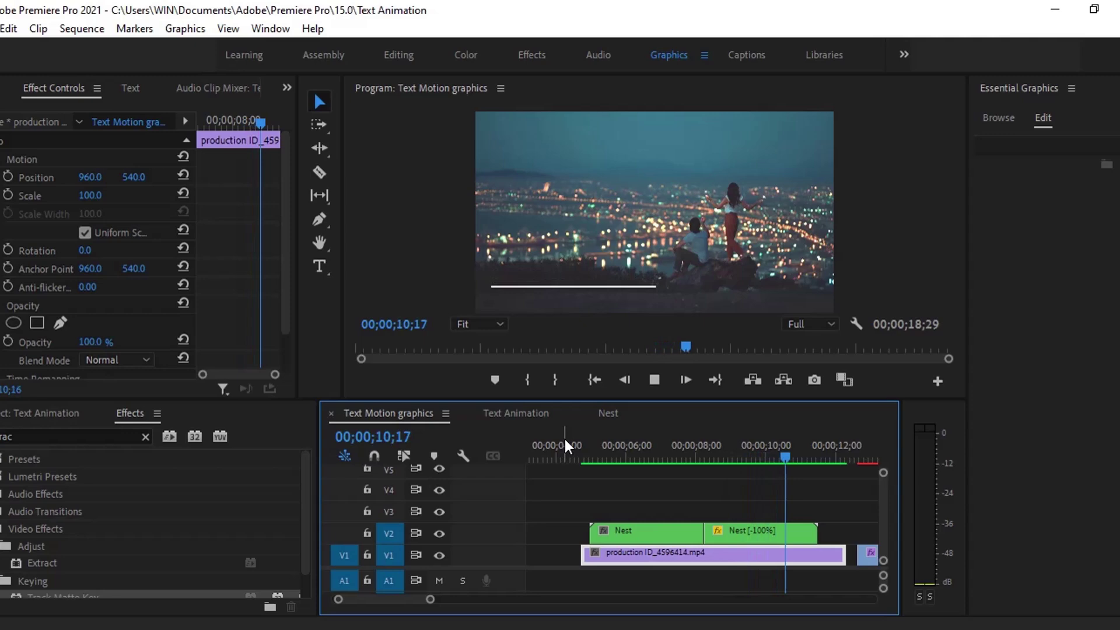
{"action": "key", "text": "space"}
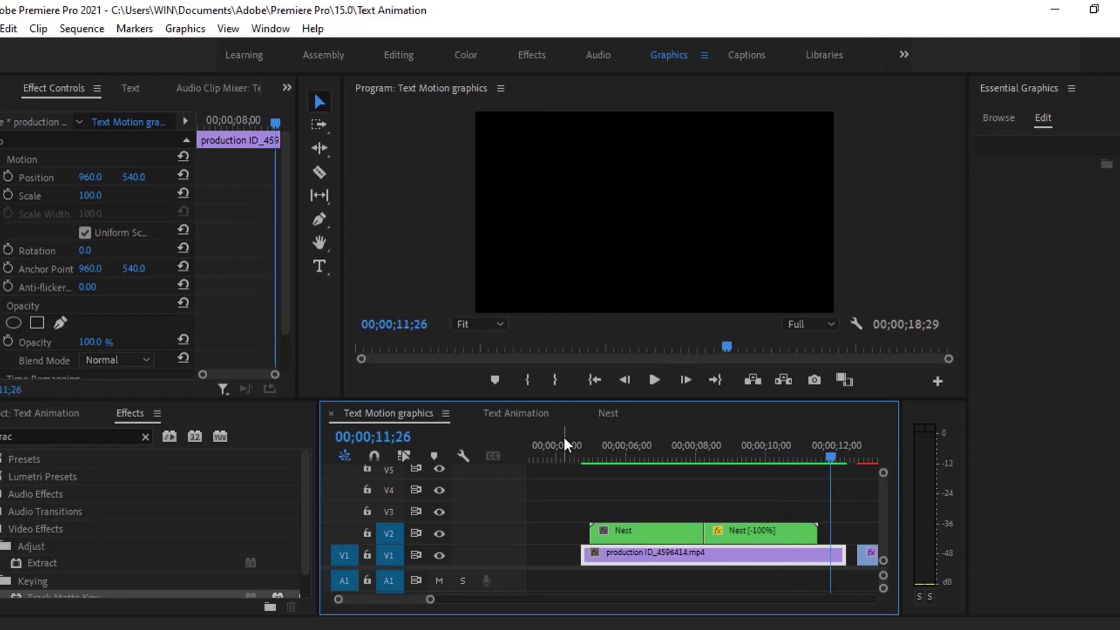
Step: Shift the pexels-george-morina-5688500.mp4 clip to start at 00;00;13;07 and preview its opening
{"action": "key", "text": "Down"}
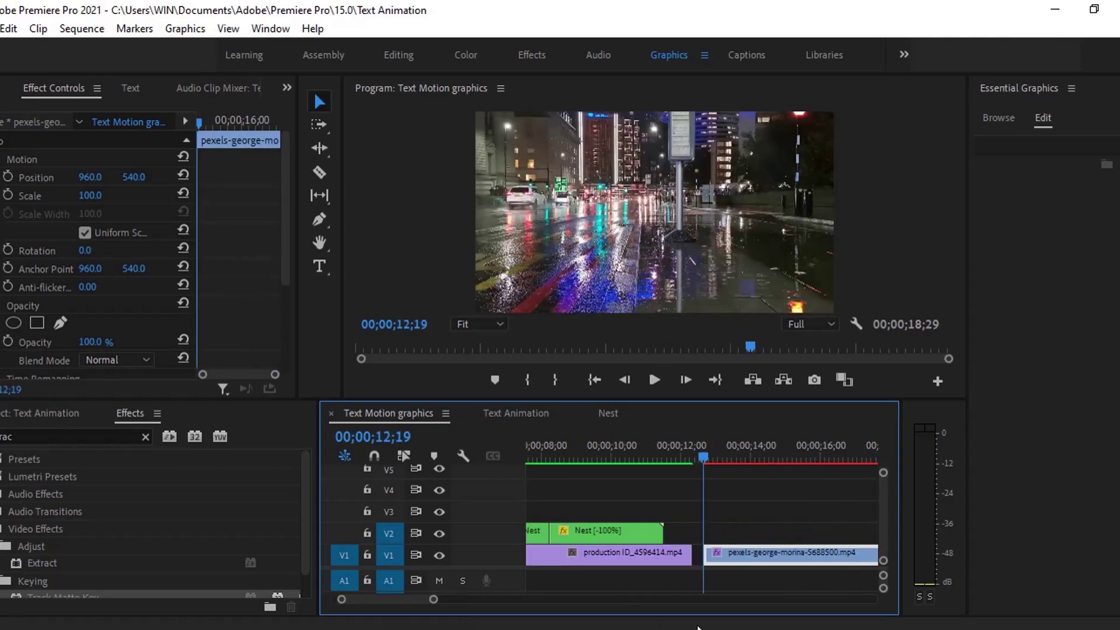
{"action": "left_click_drag", "start_coordinate": [729, 557], "coordinate": [756, 553]}
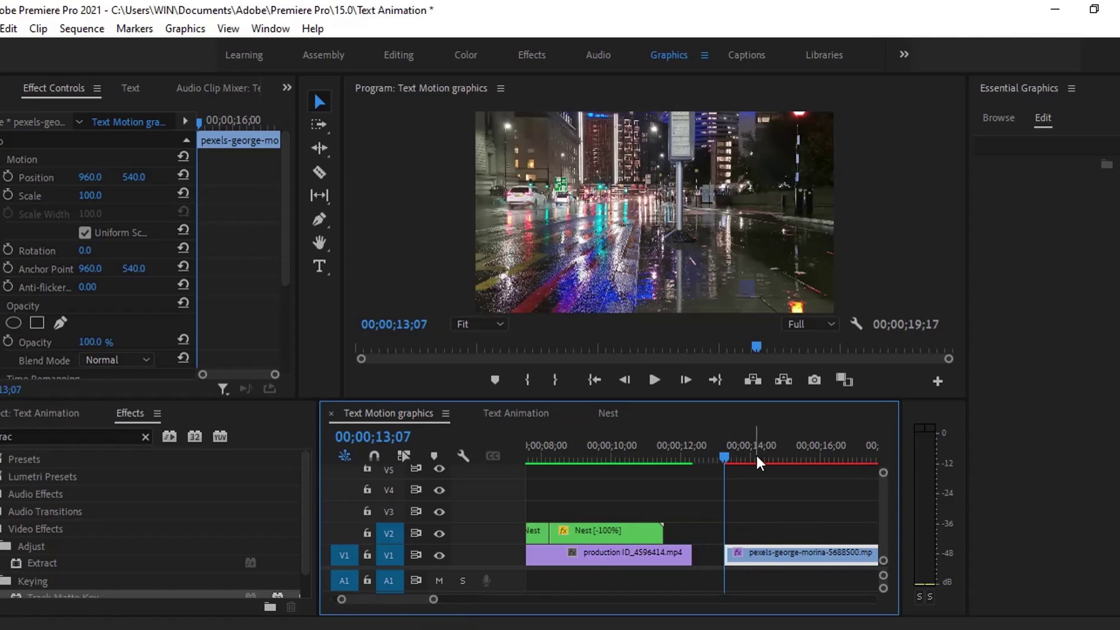
{"action": "key", "text": "space"}
{"action": "key", "text": "space"}
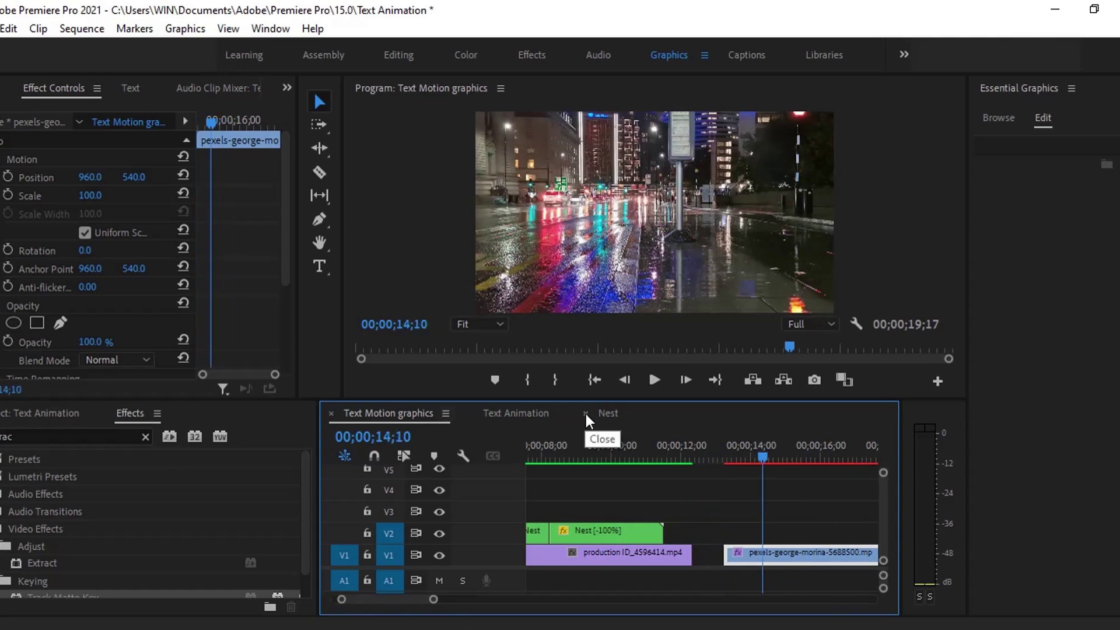
Step: Close the Nest sequence and play the finished PREMIERE title over the street clip in the Text Animation sequence as a reference
{"action": "left_click", "coordinate": [515, 413]}
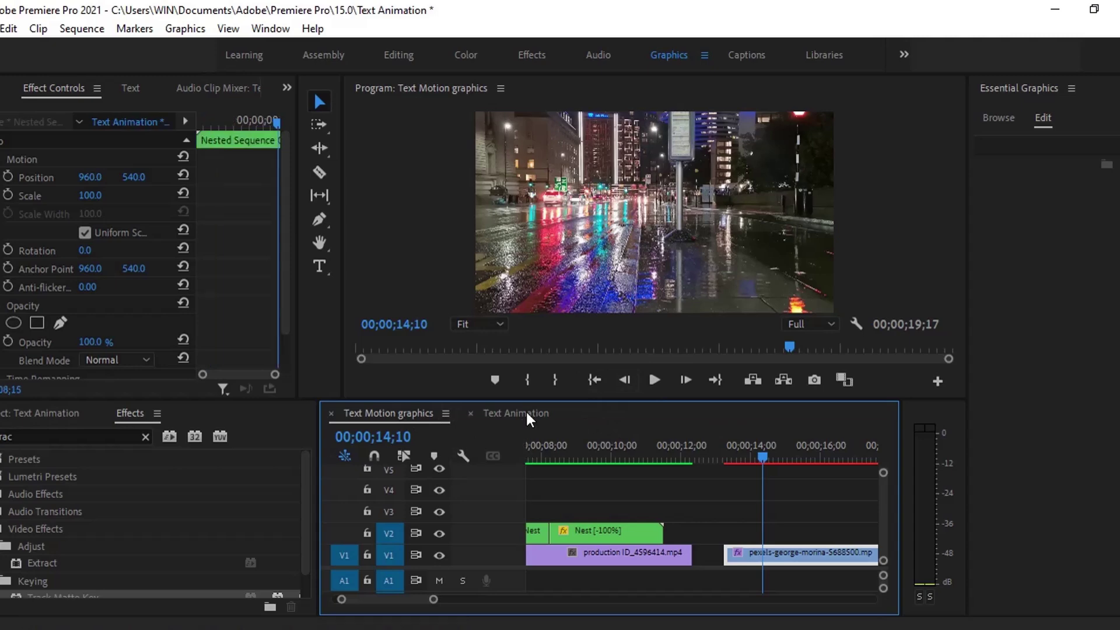
{"action": "key", "text": "minus"}
{"action": "left_click_drag", "start_coordinate": [712, 454], "coordinate": [729, 452]}
{"action": "key", "text": "equal"}
{"action": "key", "text": "Up"}
{"action": "key", "text": "space"}
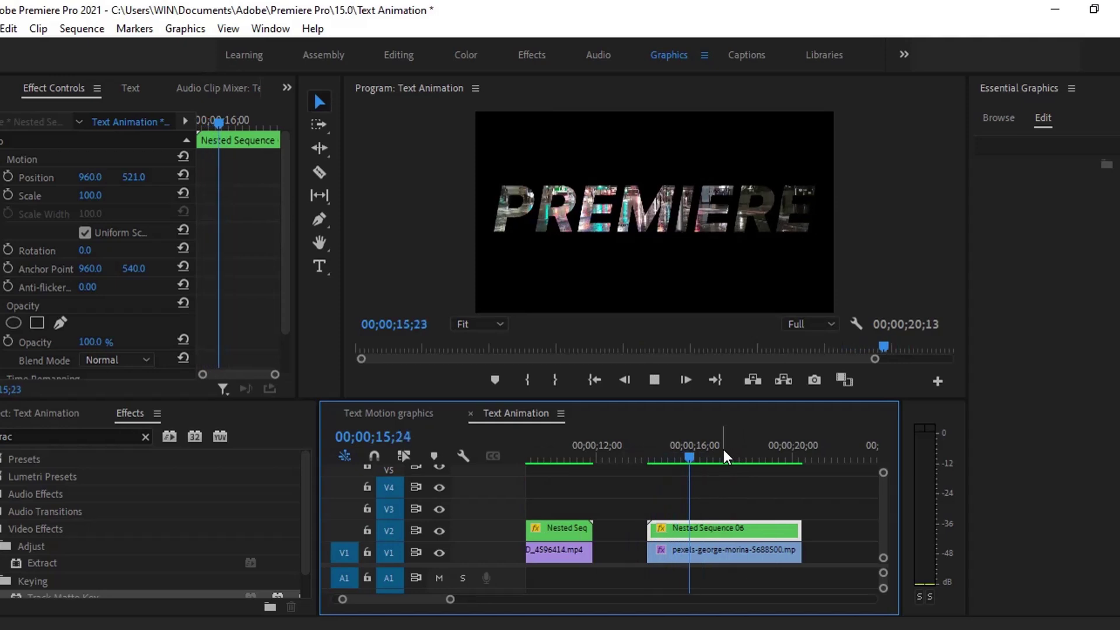
{"action": "mouse_move", "coordinate": [724, 450]}
{"action": "left_mouse_down"}
{"action": "mouse_move", "coordinate": [740, 453]}
{"action": "mouse_move", "coordinate": [721, 453]}
{"action": "left_mouse_up"}
{"action": "left_click", "coordinate": [723, 451]}
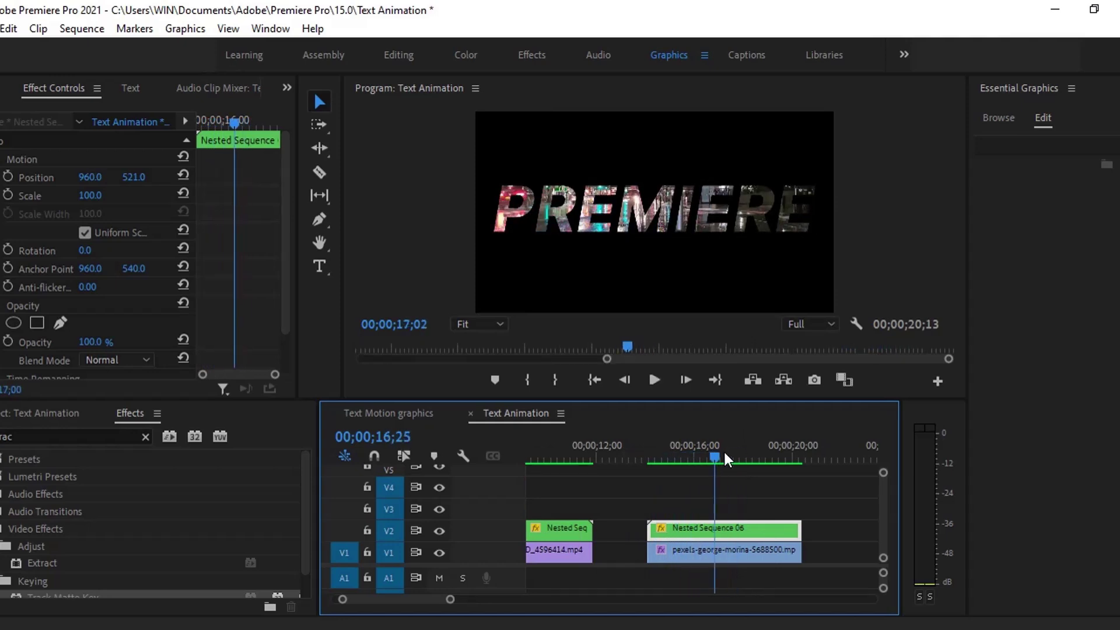
Step: Return to the Text Motion graphics sequence, park the playhead at 00;00;15;04 over the street clip and activate the Type tool
{"action": "left_click", "coordinate": [379, 413]}
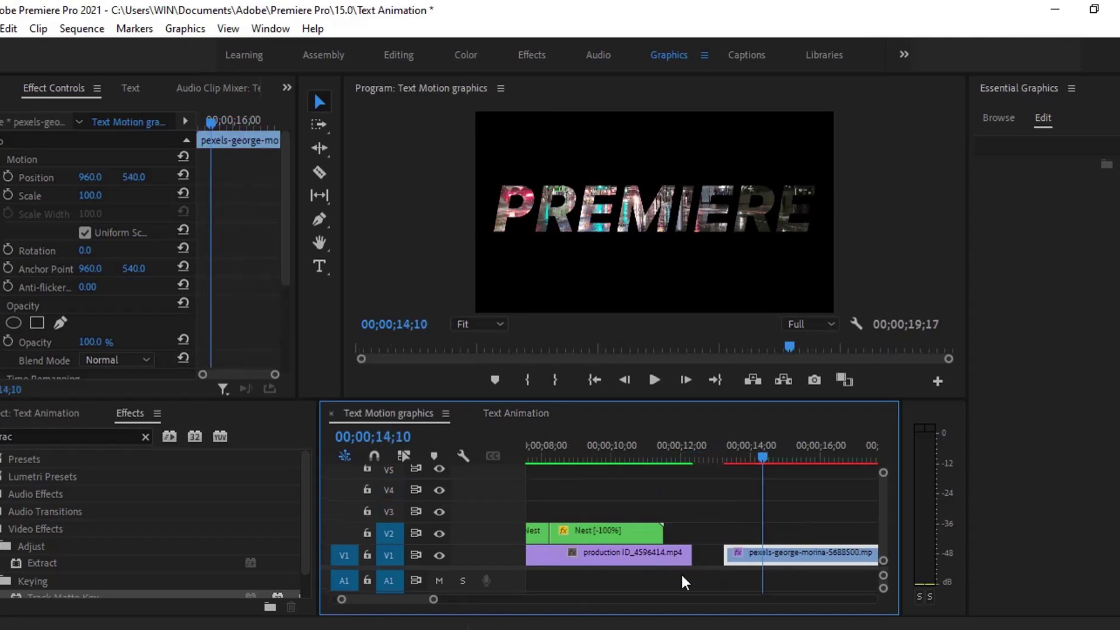
{"action": "scroll", "coordinate": [768, 481], "scroll_direction": "down", "scroll_amount": 2}
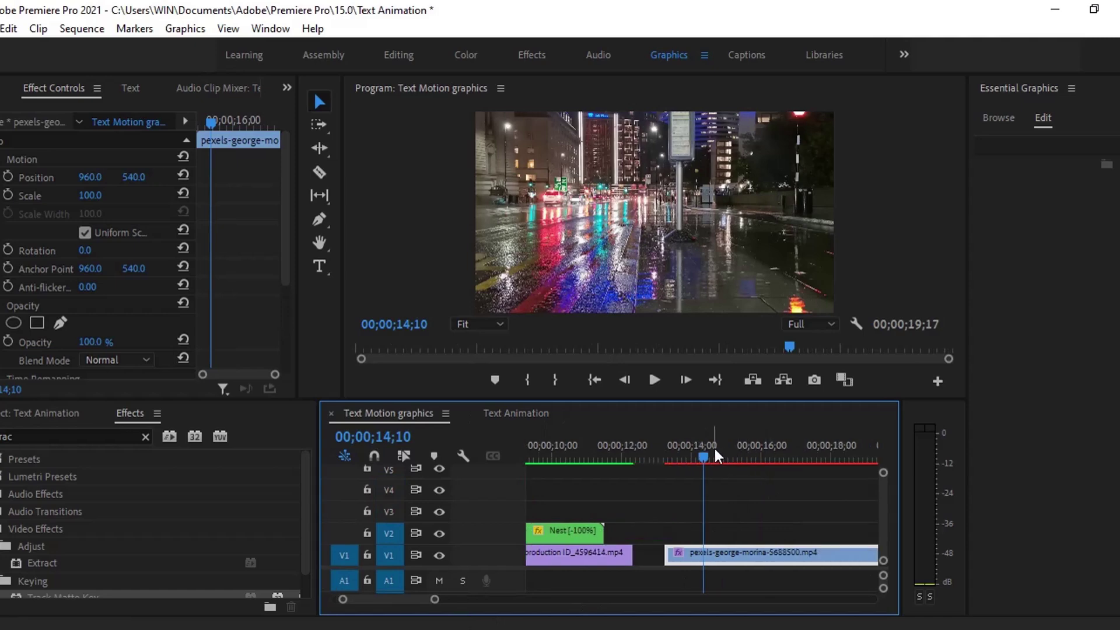
{"action": "left_click_drag", "start_coordinate": [715, 450], "coordinate": [761, 450]}
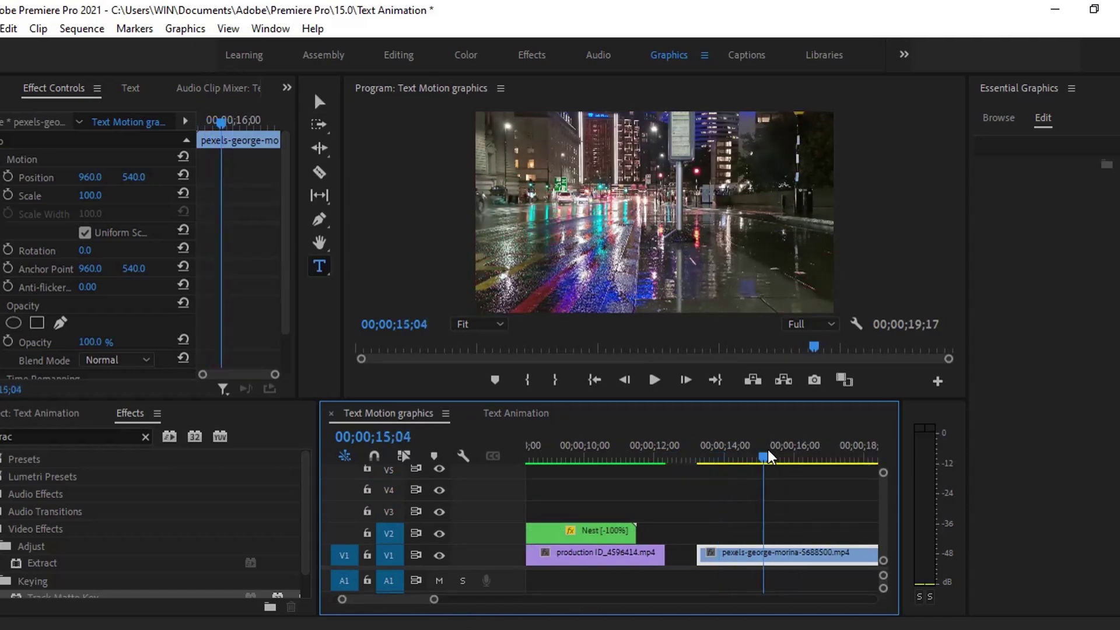
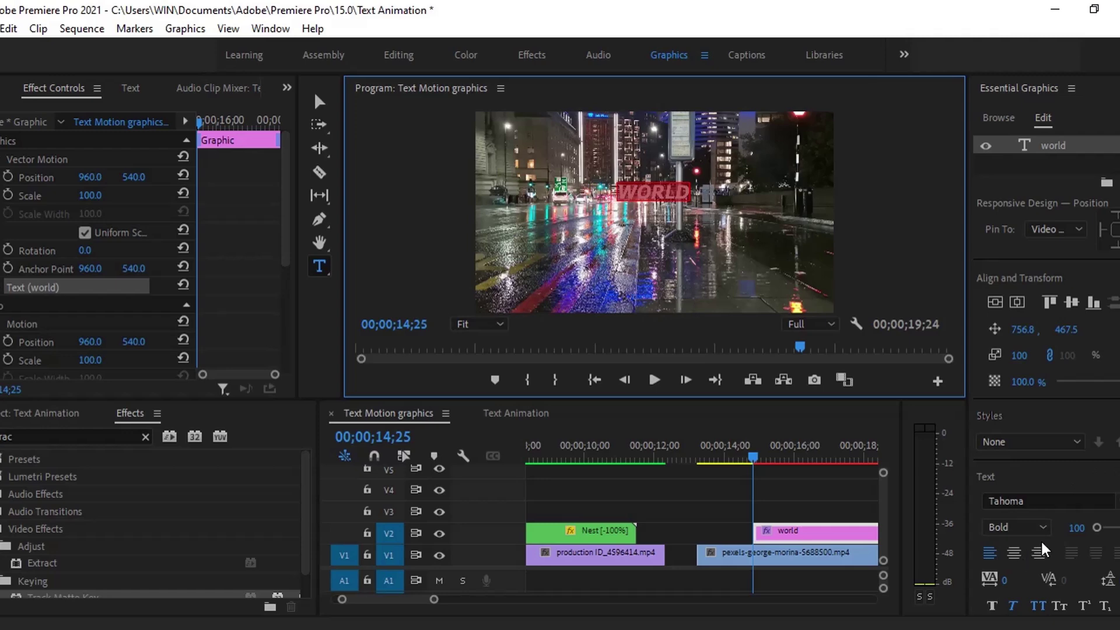
Step: Set the WORLD title's font size to 400 and center it horizontally and vertically in the frame
{"action": "left_click_drag", "start_coordinate": [1096, 528], "coordinate": [1116, 528]}
{"action": "left_click", "coordinate": [1076, 527]}
{"action": "type", "text": "400"}
{"action": "key", "text": "Return"}
{"action": "left_click", "coordinate": [1016, 302]}
{"action": "left_click", "coordinate": [993, 303]}
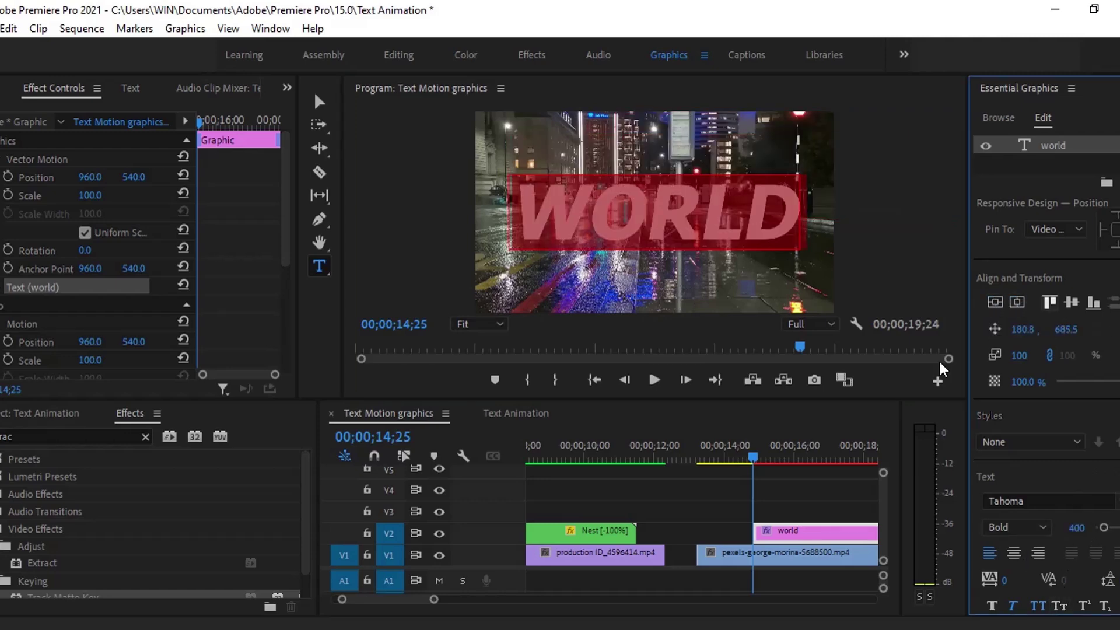
Step: Enlarge the WORLD title's font size to 450 and re-center it in the frame
{"action": "left_click", "coordinate": [1072, 527]}
{"action": "type", "text": "450"}
{"action": "key", "text": "Return"}
{"action": "left_click", "coordinate": [1017, 303]}
{"action": "left_click", "coordinate": [995, 302]}
Step: Move the world title graphic on V2 back to start at about 00;00;13;09, above the street clip's opening
{"action": "left_click", "coordinate": [812, 458]}
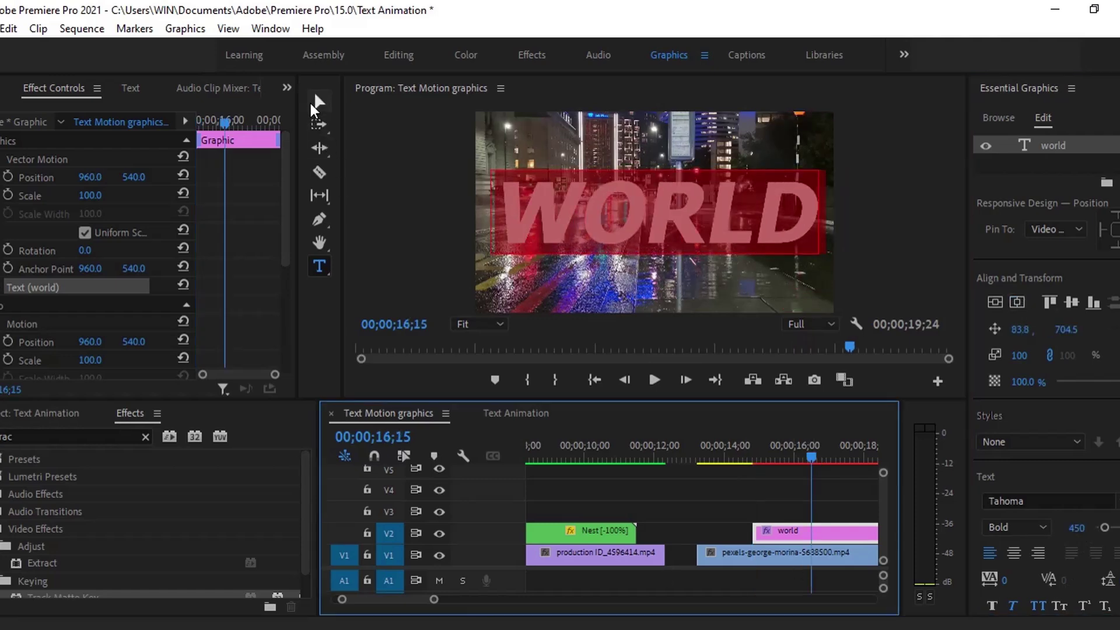
{"action": "left_click", "coordinate": [313, 102]}
{"action": "left_click", "coordinate": [807, 484]}
{"action": "key", "text": "Up"}
{"action": "key", "text": "Up"}
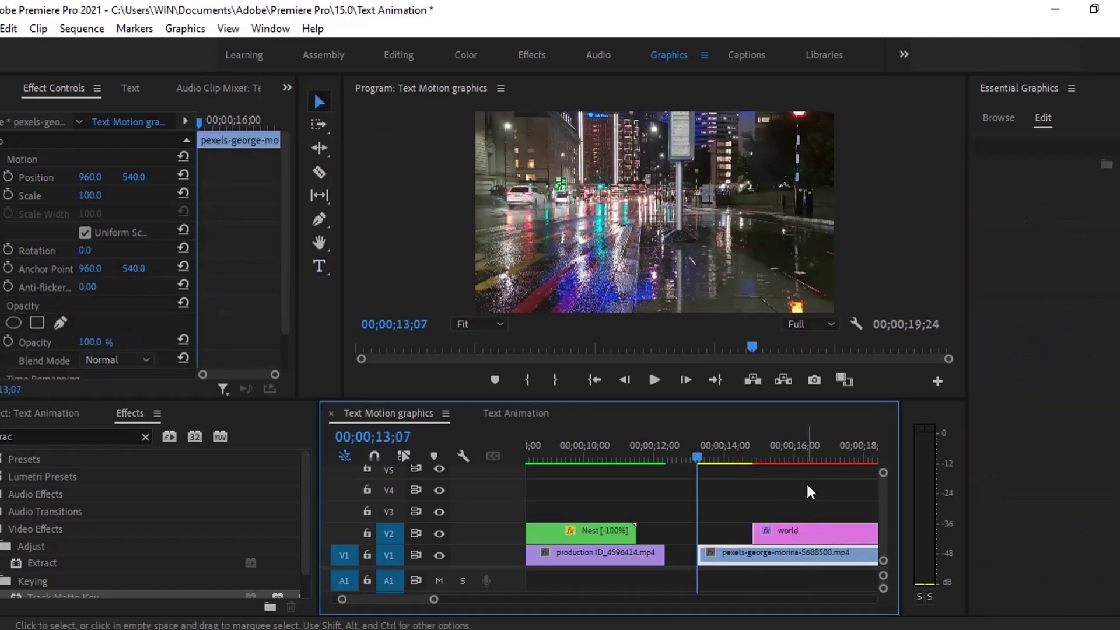
{"action": "key", "text": "minus"}
{"action": "key", "text": "equal"}
{"action": "left_click_drag", "start_coordinate": [725, 456], "coordinate": [736, 454]}
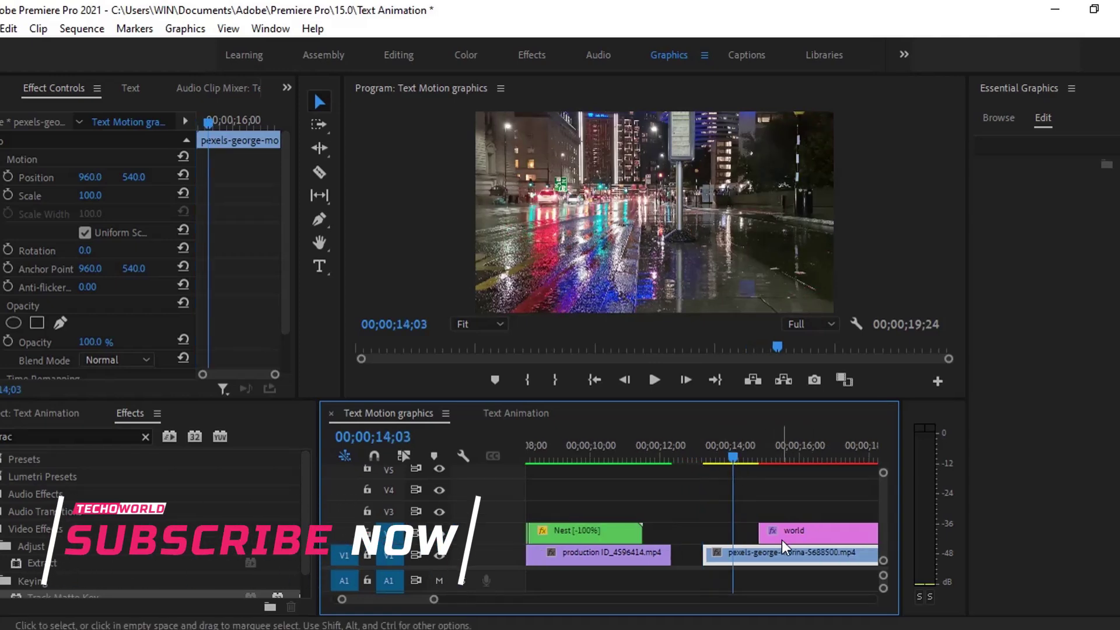
{"action": "left_click_drag", "start_coordinate": [787, 536], "coordinate": [736, 536]}
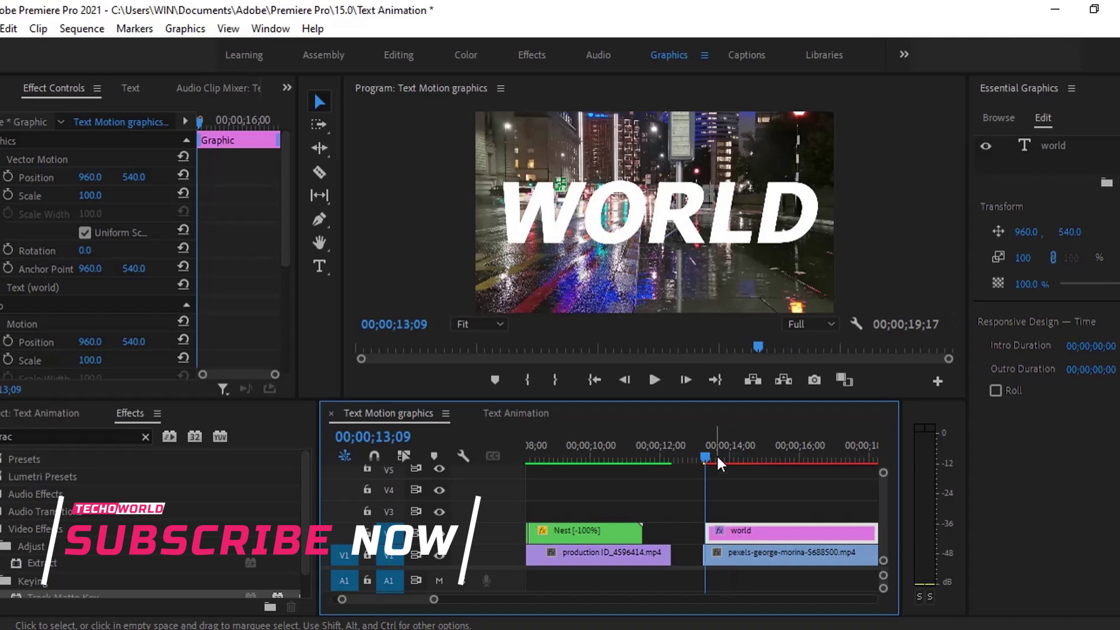
{"action": "left_click_drag", "start_coordinate": [717, 456], "coordinate": [725, 455]}
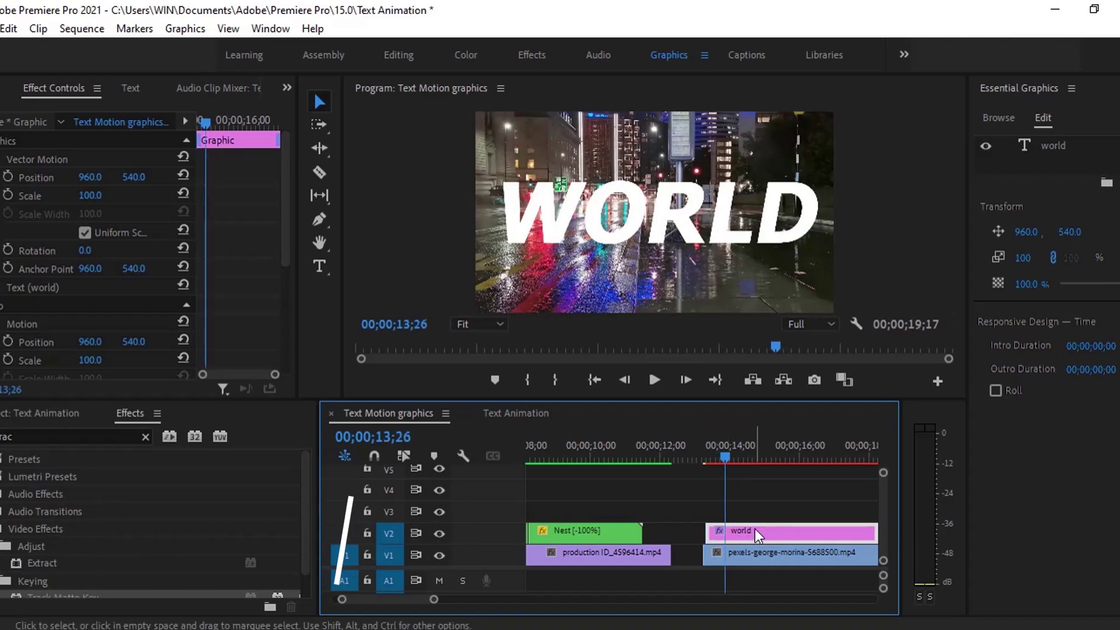
Step: Try applying the Track Matte Key effect to the world title graphic
{"action": "left_click", "coordinate": [68, 437]}
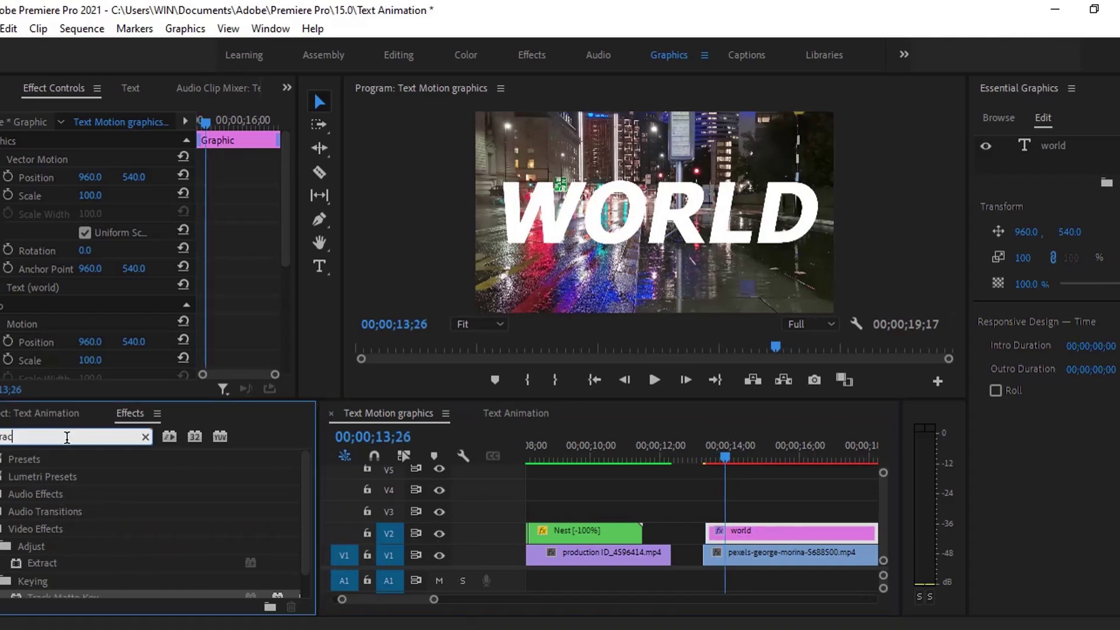
{"action": "scroll", "coordinate": [67, 537], "scroll_direction": "down", "scroll_amount": 1}
{"action": "left_click_drag", "start_coordinate": [42, 581], "coordinate": [808, 533]}
Step: Trim the world title and the street clip to end at 00;00;18;11 and delete the leftover street footage
{"action": "key", "text": "minus"}
{"action": "left_click", "coordinate": [732, 457]}
{"action": "left_click_drag", "start_coordinate": [733, 460], "coordinate": [777, 459]}
{"action": "key", "text": "equal"}
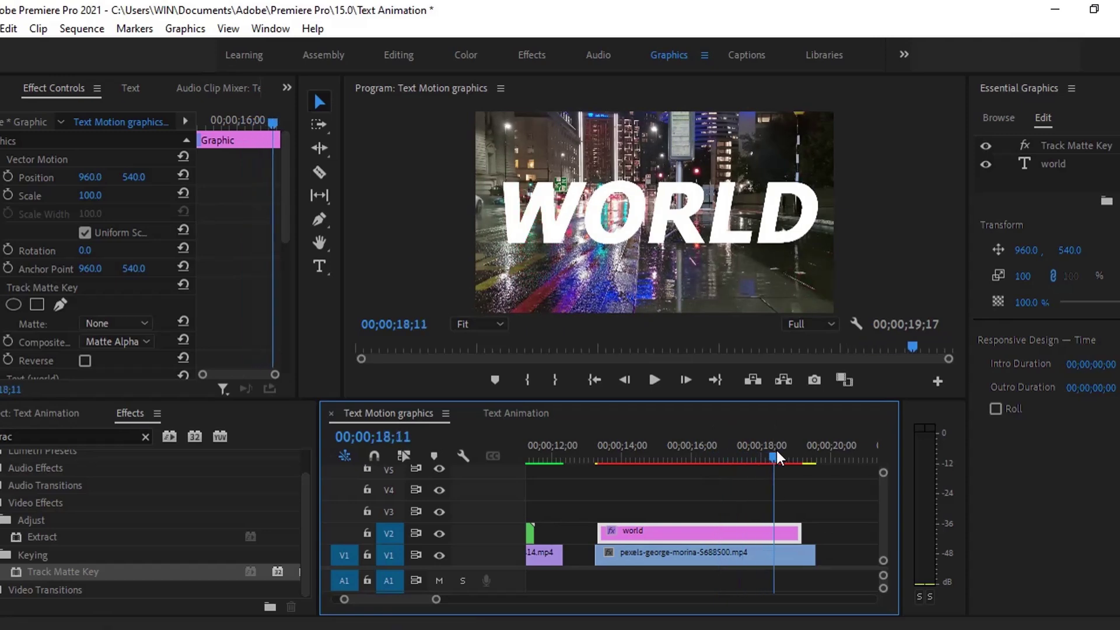
{"action": "left_click_drag", "start_coordinate": [852, 511], "coordinate": [777, 565]}
{"action": "key", "text": "w"}
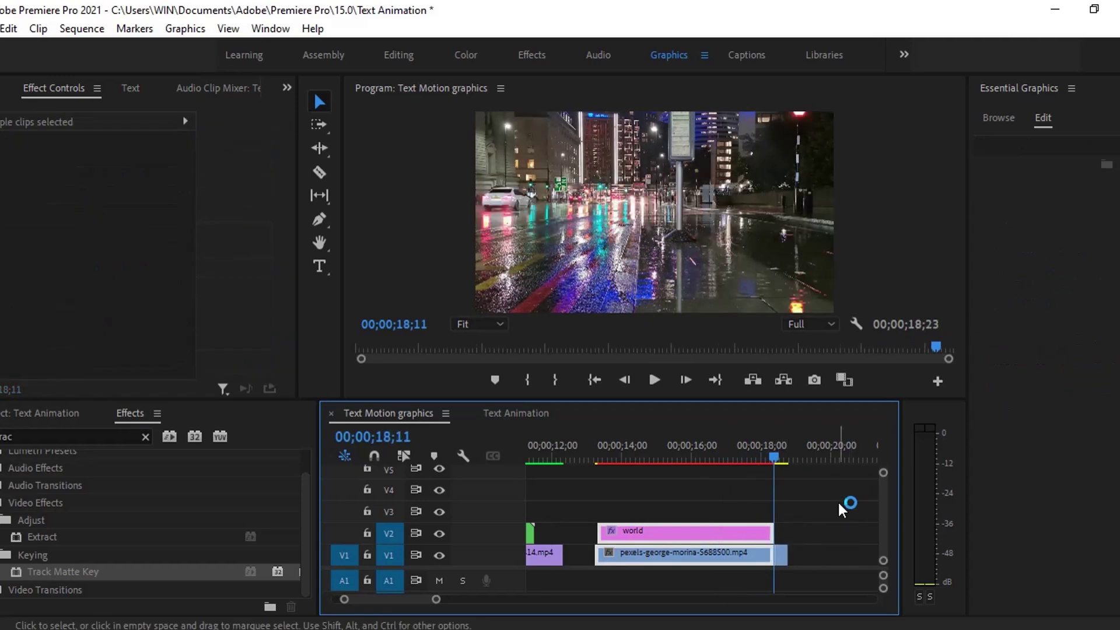
{"action": "left_click", "coordinate": [781, 559]}
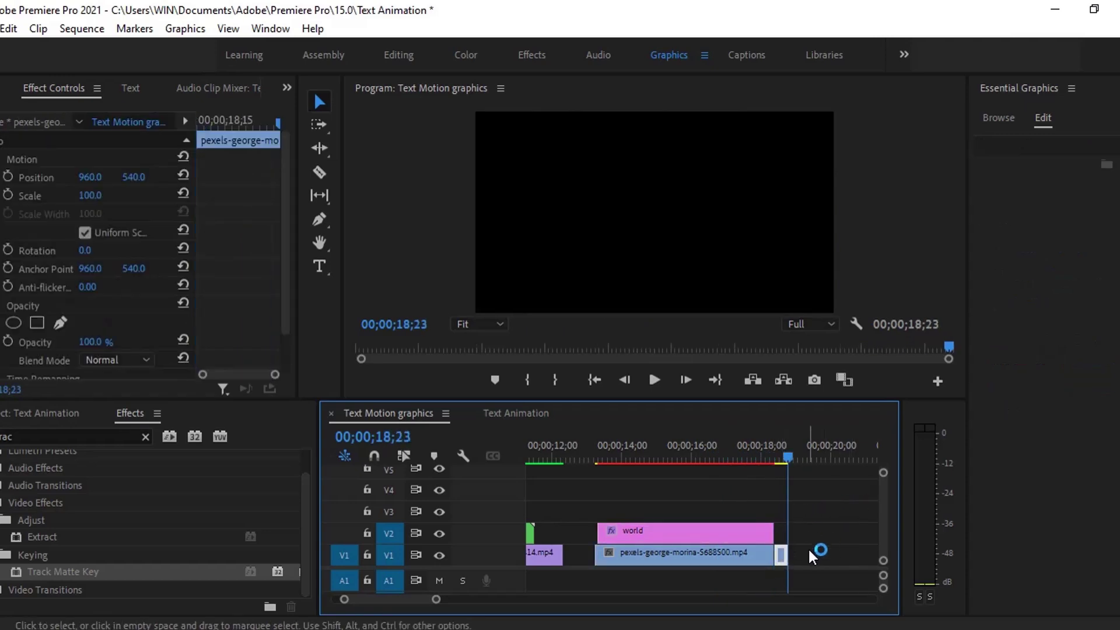
{"action": "left_click", "coordinate": [812, 553]}
Step: Apply the Track Matte Key effect to the pexels-george-morina-5688500.mp4 clip on V1
{"action": "mouse_move", "coordinate": [680, 460]}
{"action": "left_mouse_down"}
{"action": "mouse_move", "coordinate": [617, 453]}
{"action": "mouse_move", "coordinate": [667, 458]}
{"action": "left_mouse_up"}
{"action": "left_click", "coordinate": [692, 560]}
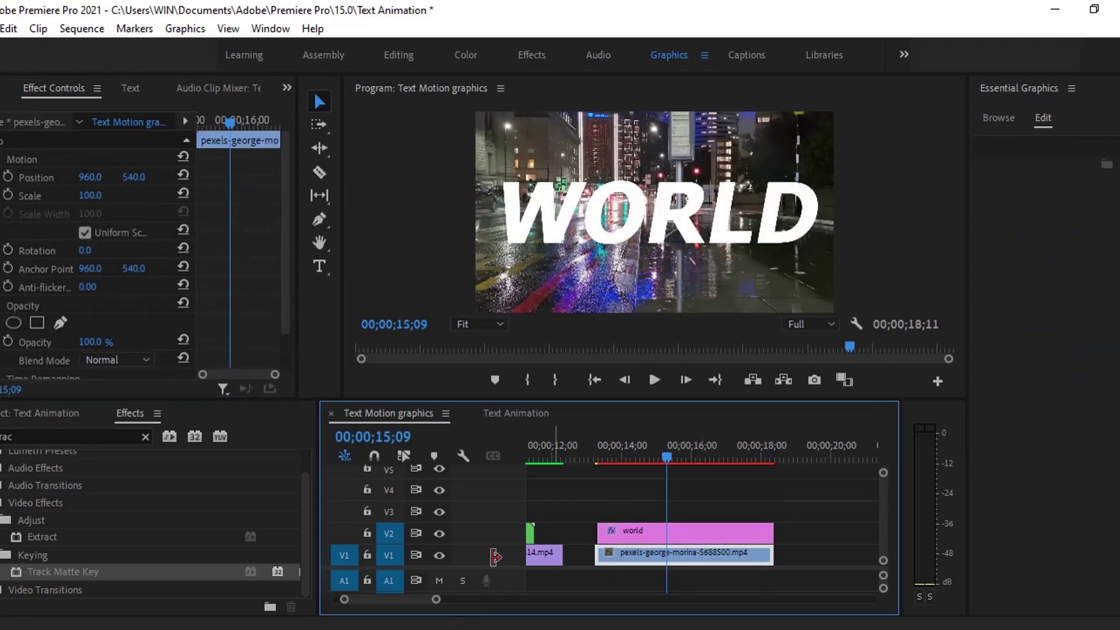
{"action": "left_click", "coordinate": [33, 581]}
{"action": "left_click_drag", "start_coordinate": [299, 626], "coordinate": [656, 553]}
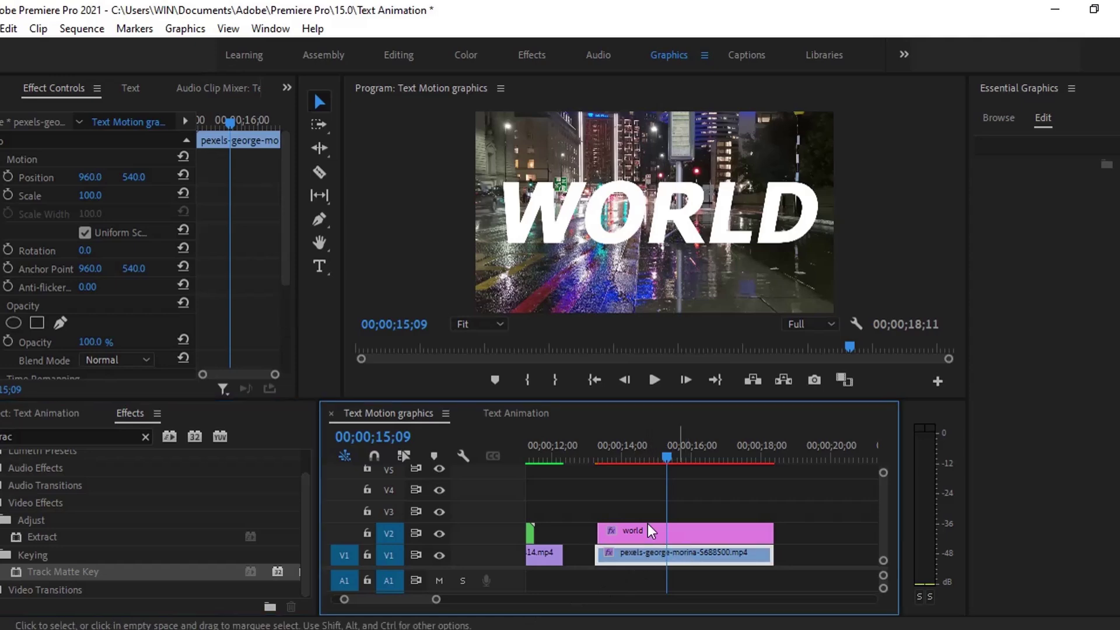
Step: Set the street clip's Track Matte Key matte to Video 2 so the footage fills the WORLD text
{"action": "scroll", "coordinate": [233, 211], "scroll_direction": "down", "scroll_amount": 5}
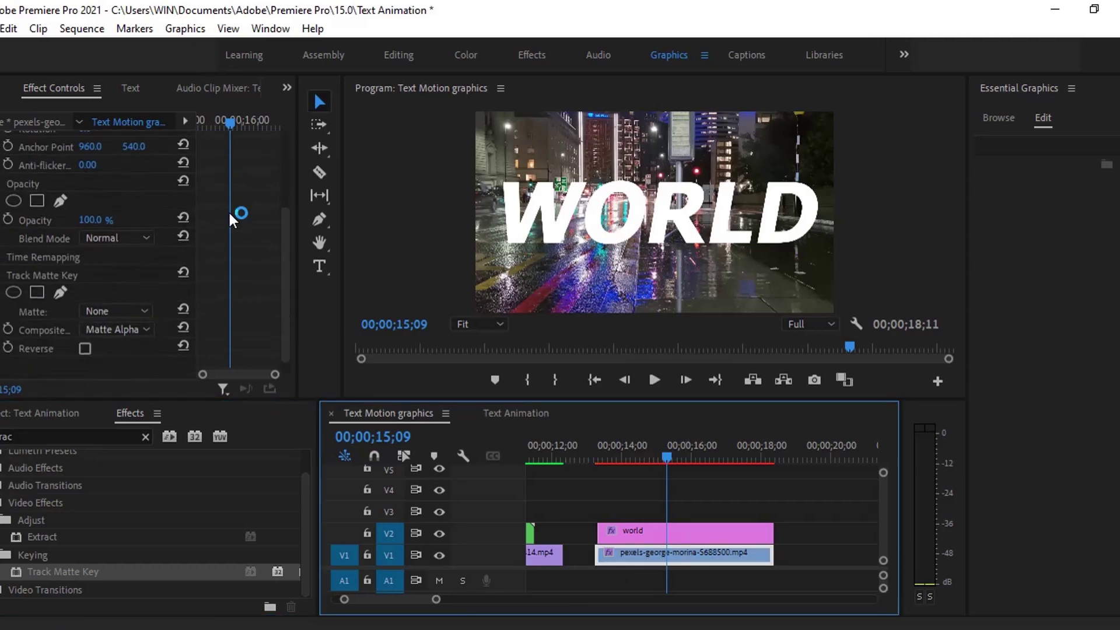
{"action": "left_click", "coordinate": [692, 533]}
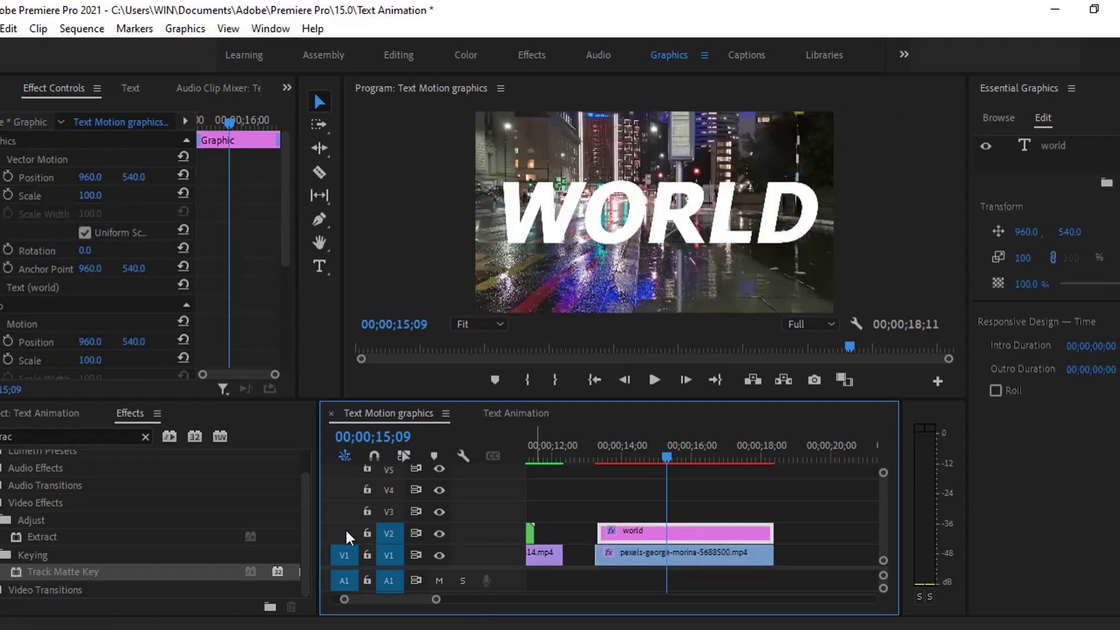
{"action": "left_click", "coordinate": [685, 556]}
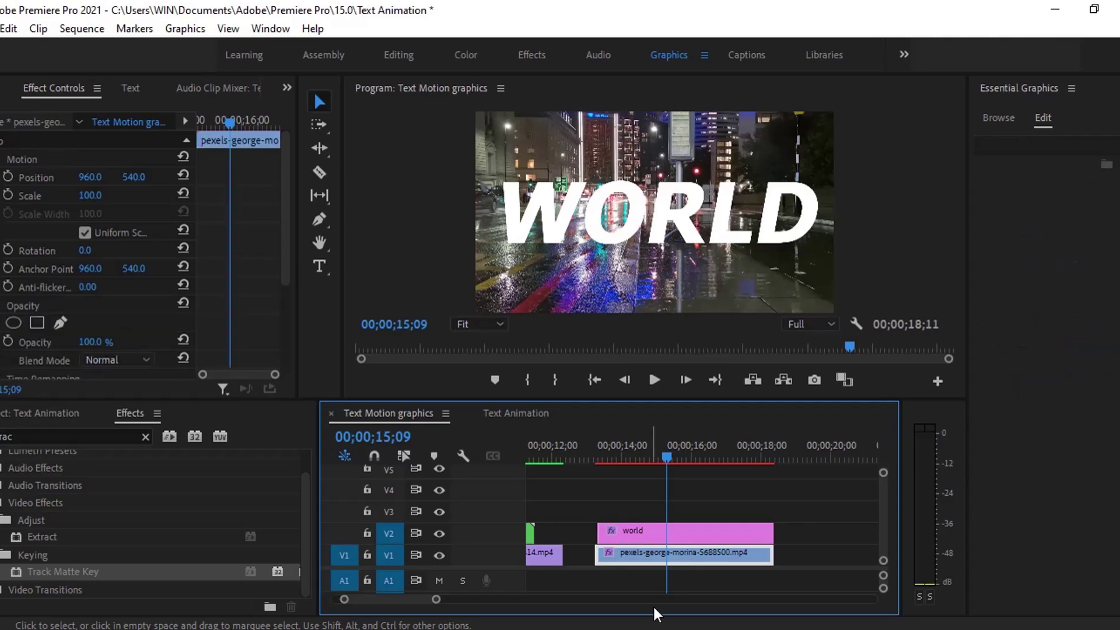
{"action": "scroll", "coordinate": [248, 274], "scroll_direction": "down", "scroll_amount": 3}
{"action": "scroll", "coordinate": [248, 274], "scroll_direction": "down", "scroll_amount": 2}
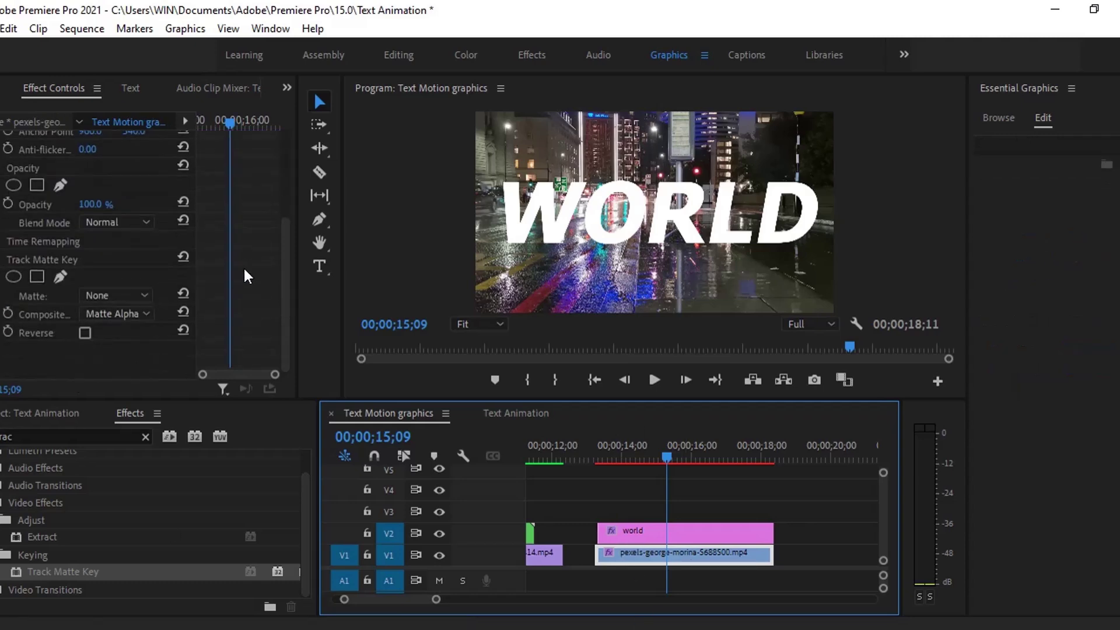
{"action": "left_click", "coordinate": [127, 298]}
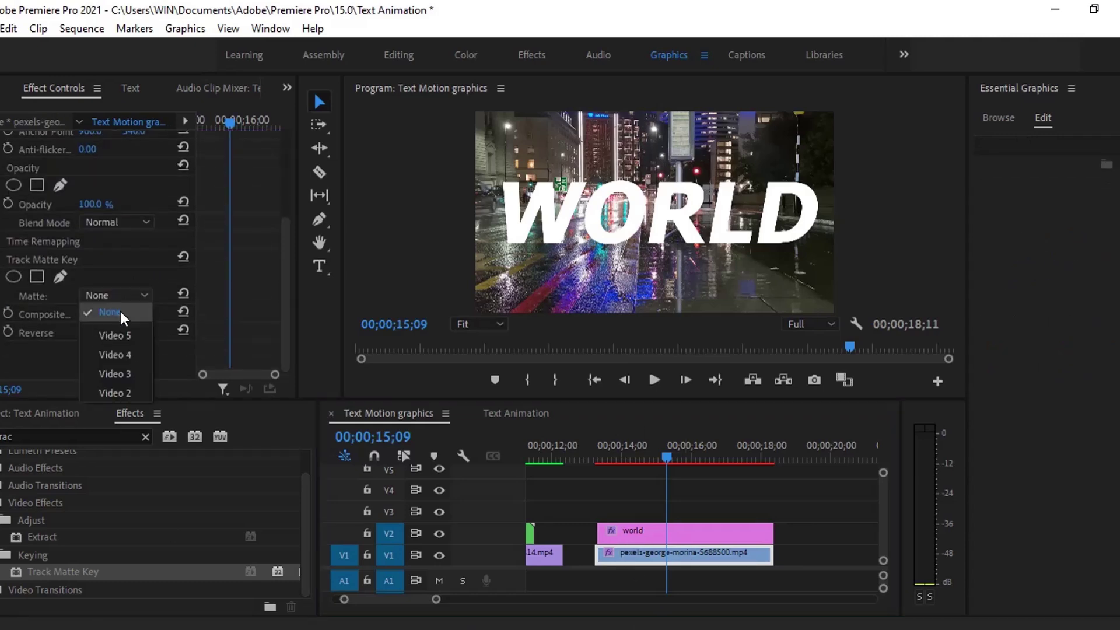
{"action": "left_click", "coordinate": [115, 393]}
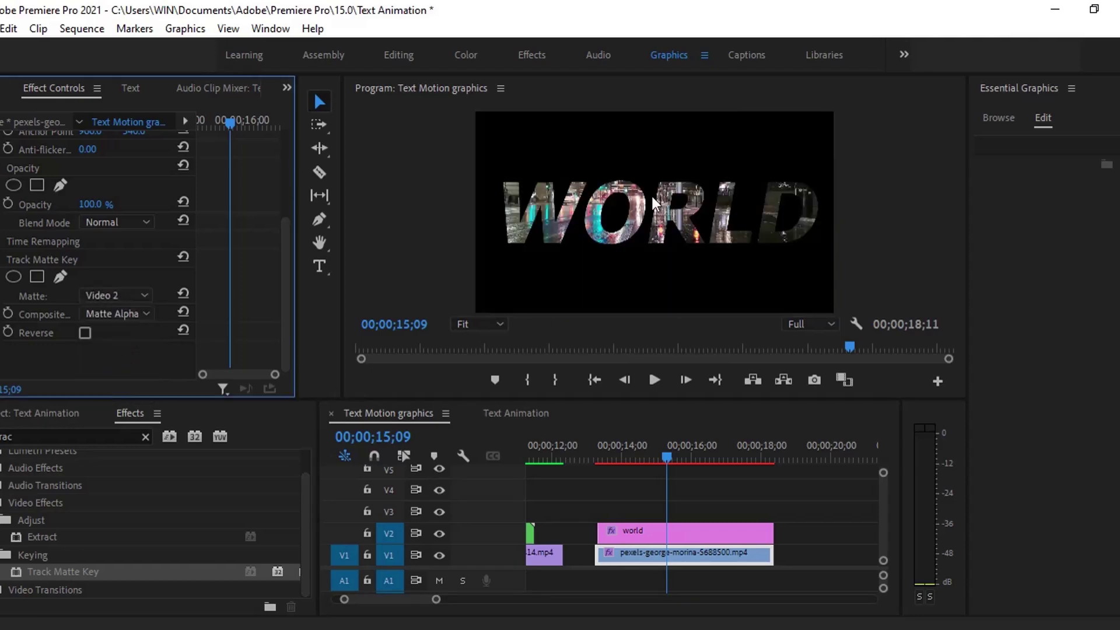
Step: Step through the frames around 00;00;13;07 and play the matted title to check where it begins
{"action": "key", "text": "Up"}
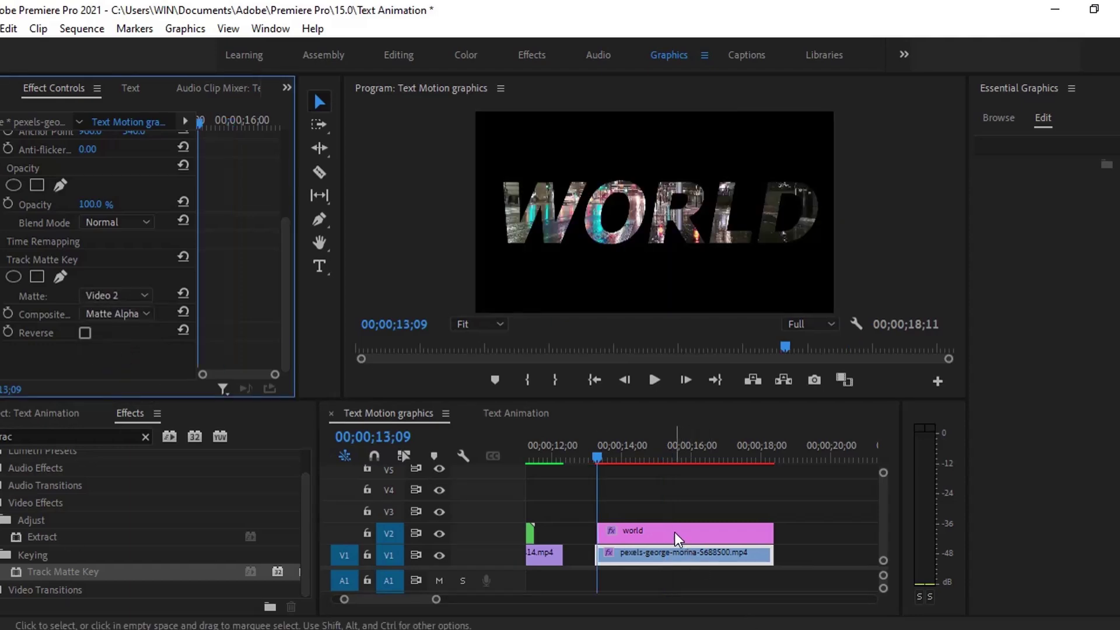
{"action": "key", "text": "Left"}
{"action": "key", "text": "Left"}
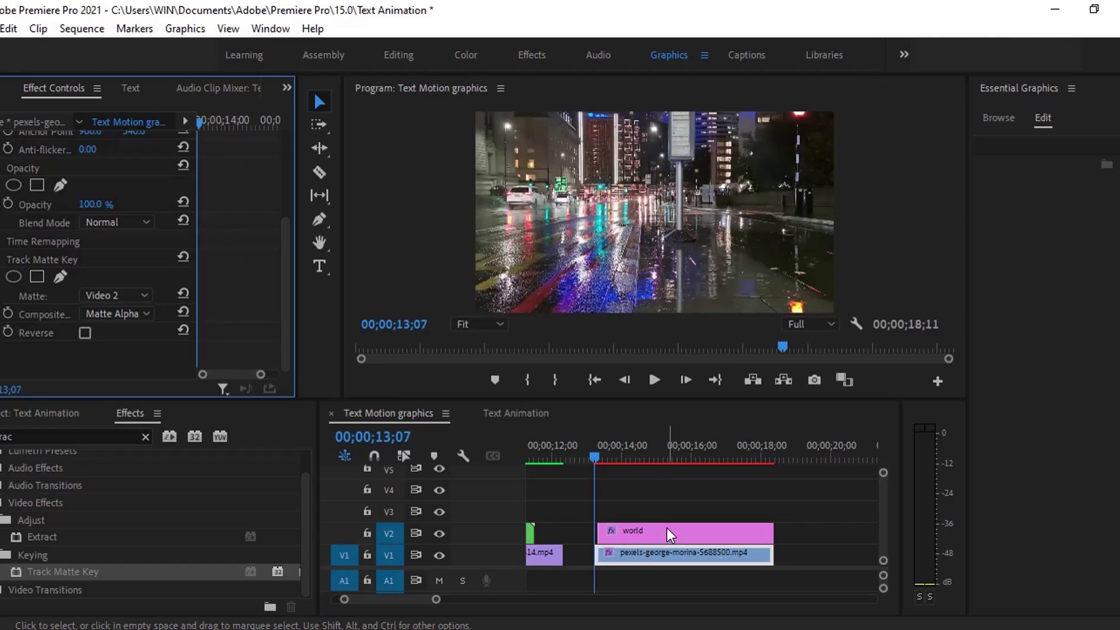
{"action": "key", "text": "Right"}
{"action": "key", "text": "Right"}
{"action": "key", "text": "Right"}
{"action": "key", "text": "Right"}
{"action": "key", "text": "Right"}
{"action": "key", "text": "Right"}
{"action": "key", "text": "Right"}
{"action": "key", "text": "Right"}
{"action": "key", "text": "Right"}
{"action": "key", "text": "Right"}
{"action": "key", "text": "Right"}
{"action": "key", "text": "Right"}
{"action": "key", "text": "Right"}
{"action": "key", "text": "Right"}
{"action": "key", "text": "Right"}
{"action": "key", "text": "Right"}
{"action": "key", "text": "Right"}
{"action": "key", "text": "Right"}
{"action": "key", "text": "Right"}
{"action": "key", "text": "Right"}
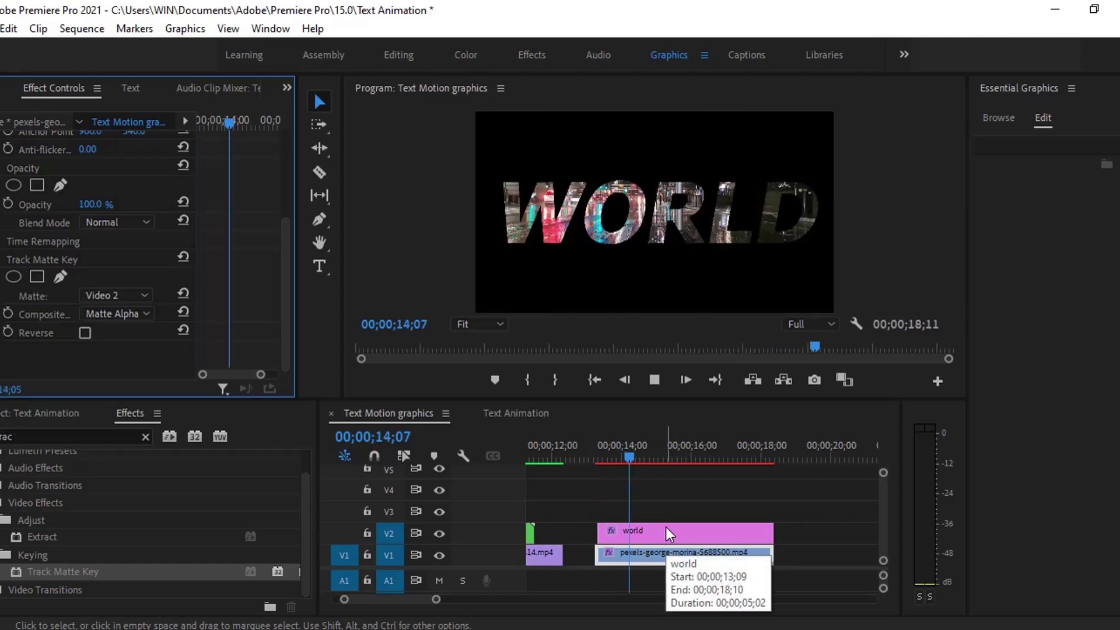
Step: Extend the start of the world title to 00;00;13;07 so it lines up with the street clip's first frame
{"action": "left_click_drag", "start_coordinate": [691, 454], "coordinate": [601, 458]}
{"action": "key", "text": "="}
{"action": "key", "text": "="}
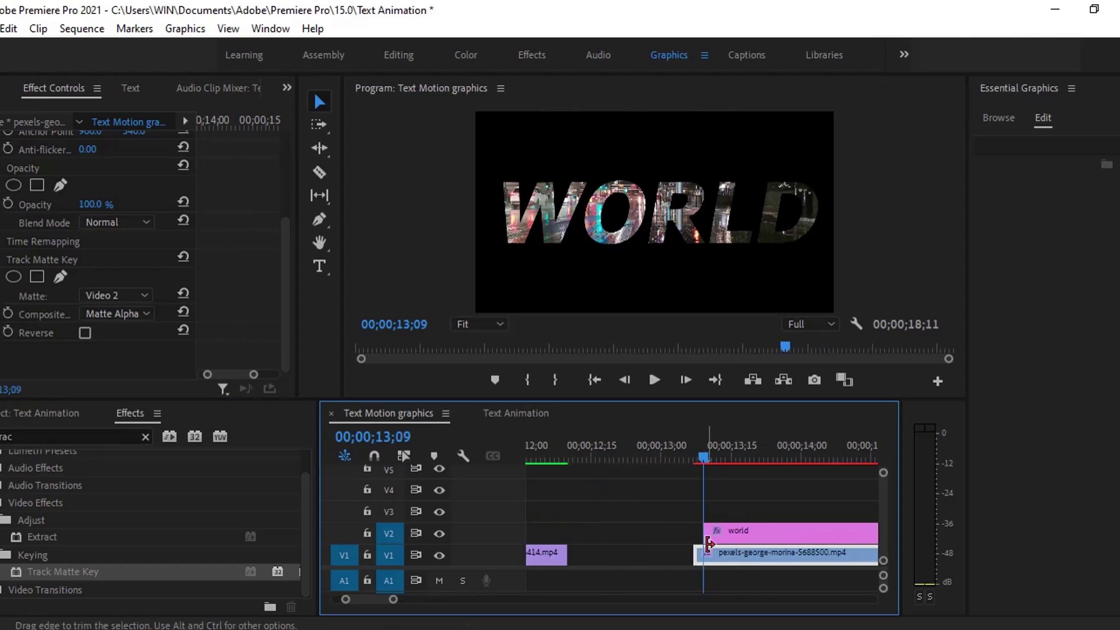
{"action": "key", "text": "Left"}
{"action": "key", "text": "Left"}
{"action": "left_click_drag", "start_coordinate": [706, 533], "coordinate": [694, 534]}
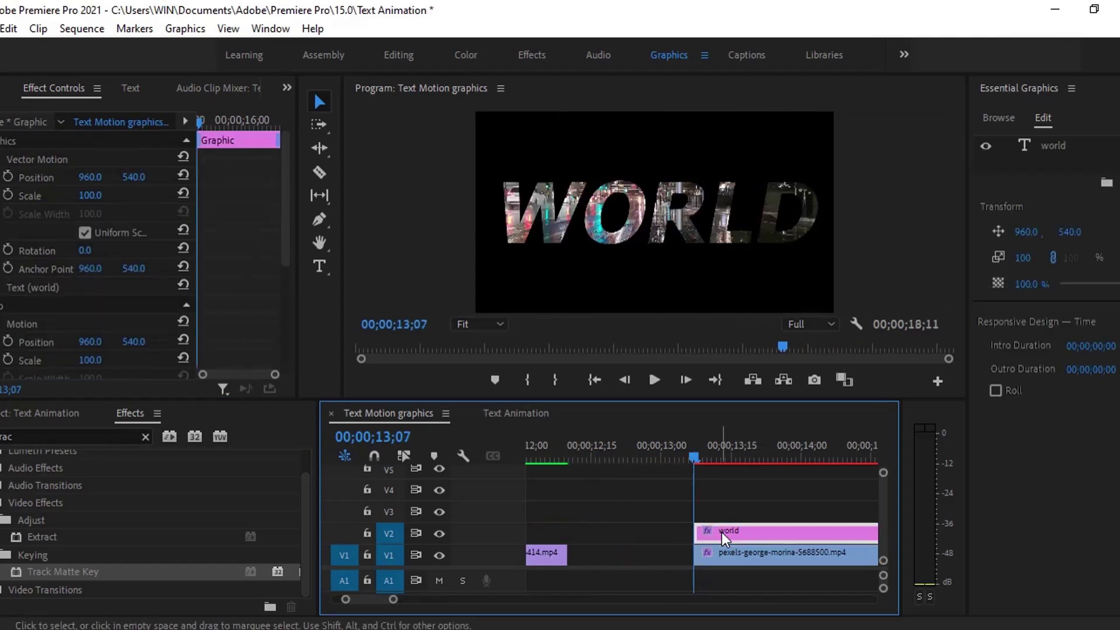
Step: Play and scrub the footage-filled WORLD title from the aligned start to check the matte
{"action": "key", "text": "minus"}
{"action": "key", "text": "minus"}
{"action": "key", "text": "space"}
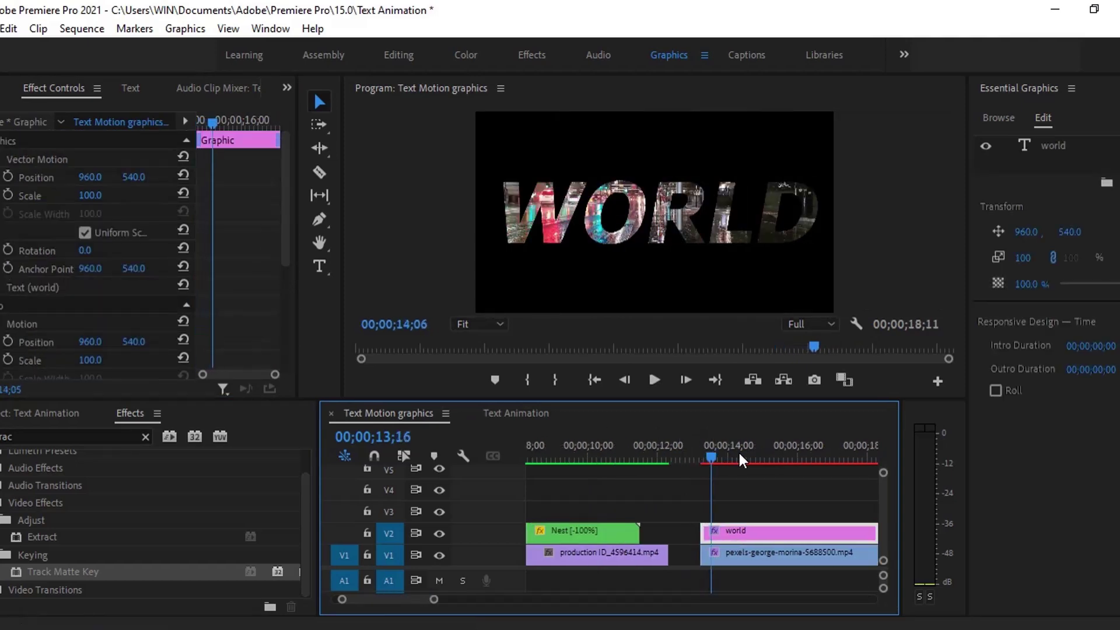
{"action": "mouse_move", "coordinate": [764, 456]}
{"action": "left_mouse_down"}
{"action": "mouse_move", "coordinate": [810, 458]}
{"action": "mouse_move", "coordinate": [751, 464]}
{"action": "left_mouse_up"}
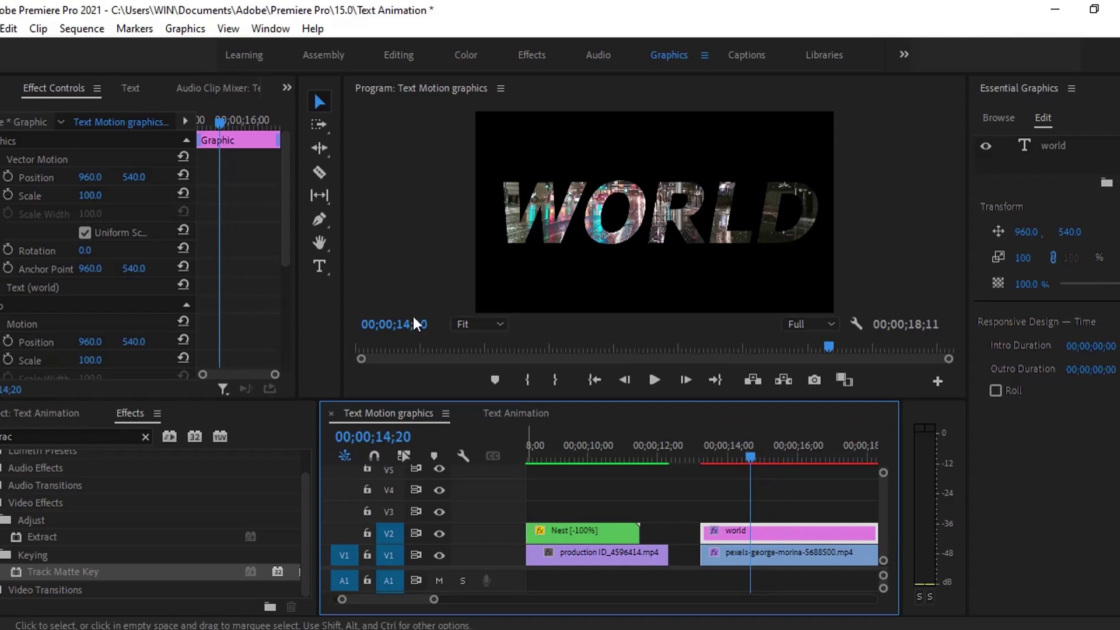
Step: Keyframe the world title's Motion Position at 00;00;13;07 and again slightly over a second further along the clip
{"action": "scroll", "coordinate": [241, 261], "scroll_direction": "down", "scroll_amount": 3}
{"action": "scroll", "coordinate": [241, 261], "scroll_direction": "down", "scroll_amount": 5}
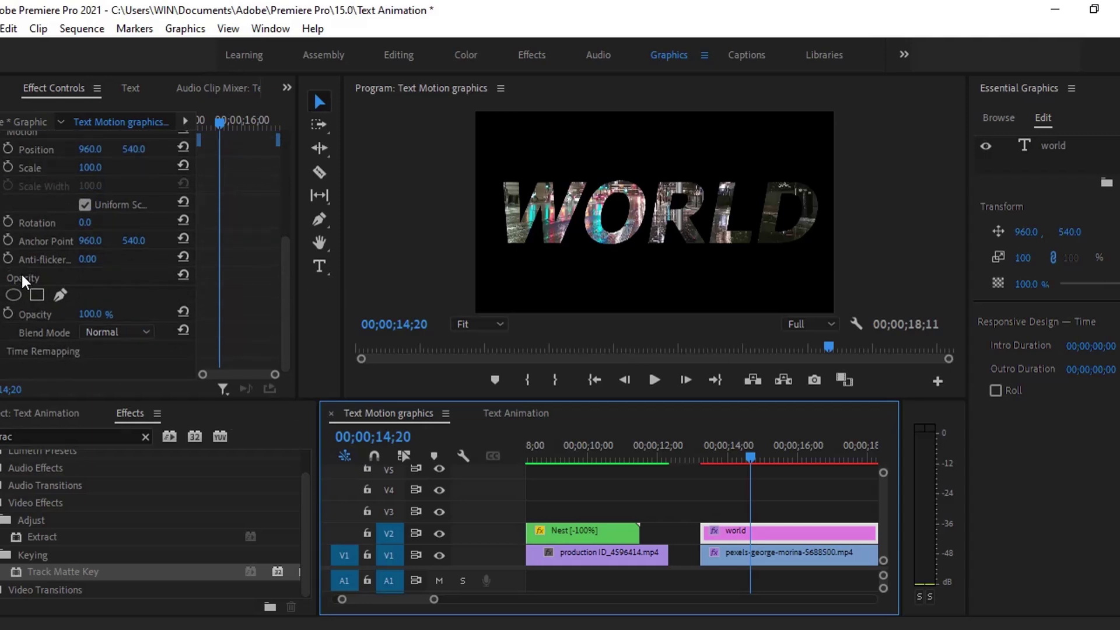
{"action": "scroll", "coordinate": [23, 282], "scroll_direction": "up", "scroll_amount": 5}
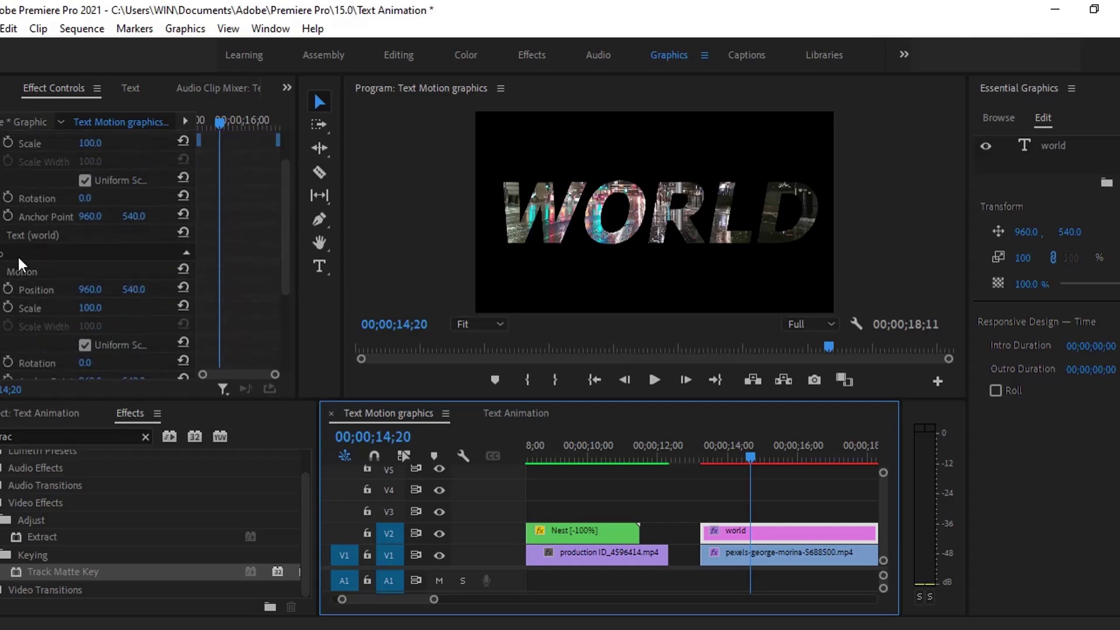
{"action": "left_click", "coordinate": [22, 237]}
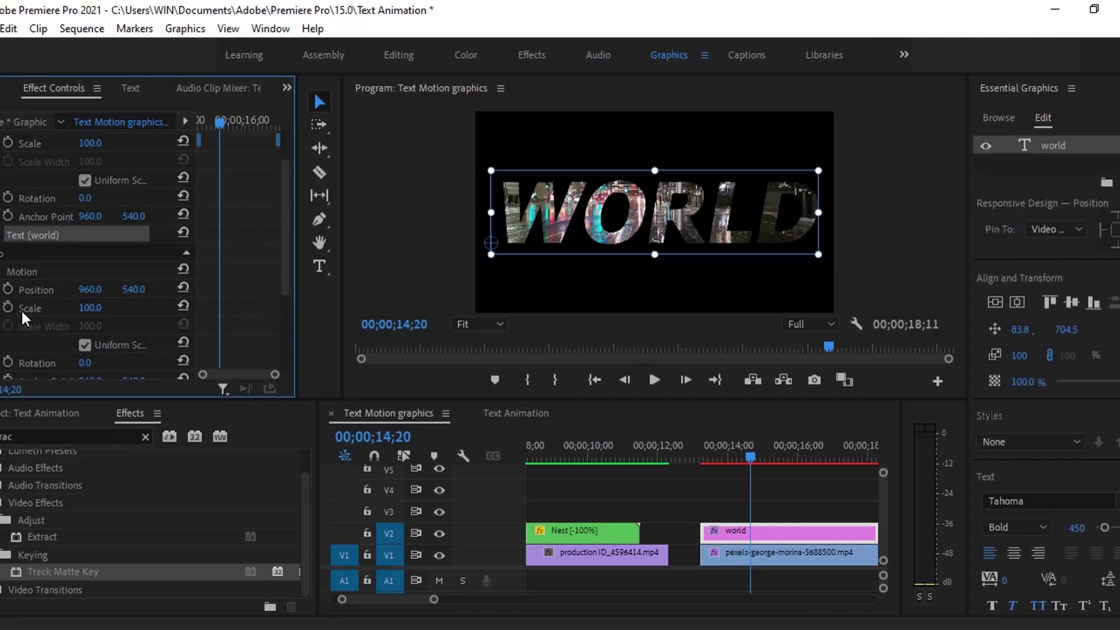
{"action": "key", "text": "Up"}
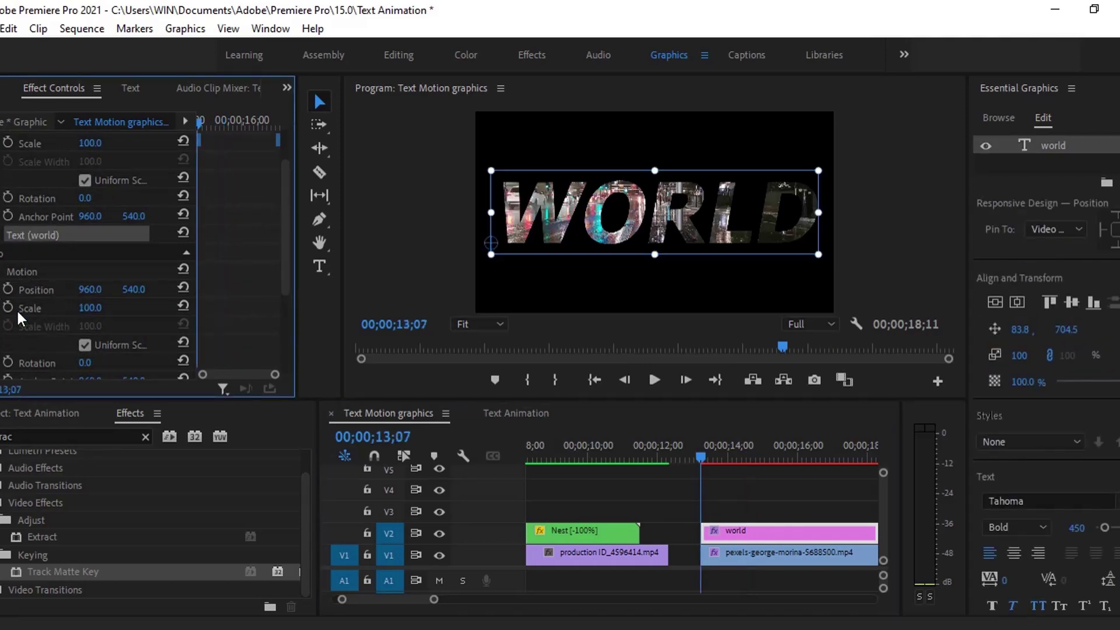
{"action": "left_click", "coordinate": [8, 290]}
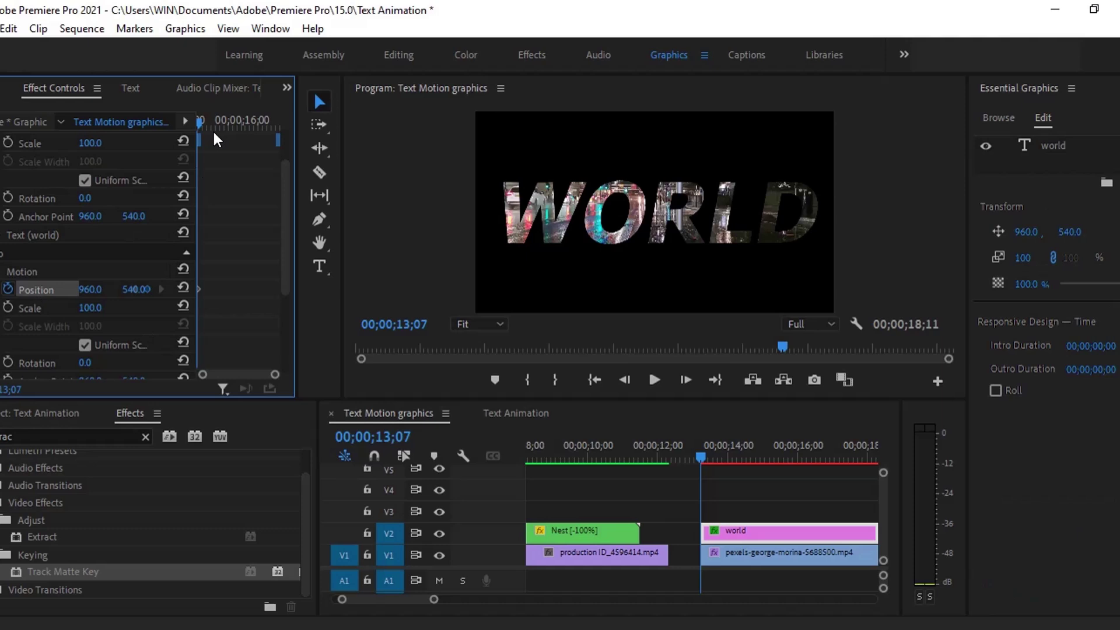
{"action": "left_click_drag", "start_coordinate": [205, 120], "coordinate": [219, 121]}
{"action": "left_click_drag", "start_coordinate": [302, 321], "coordinate": [341, 321]}
{"action": "left_click", "coordinate": [169, 289]}
Step: Shift the world title's vertical Position down at the 00;00;13;07 keyframe and scrub through the resulting rise to 00;00;14;10
{"action": "key", "text": "Up"}
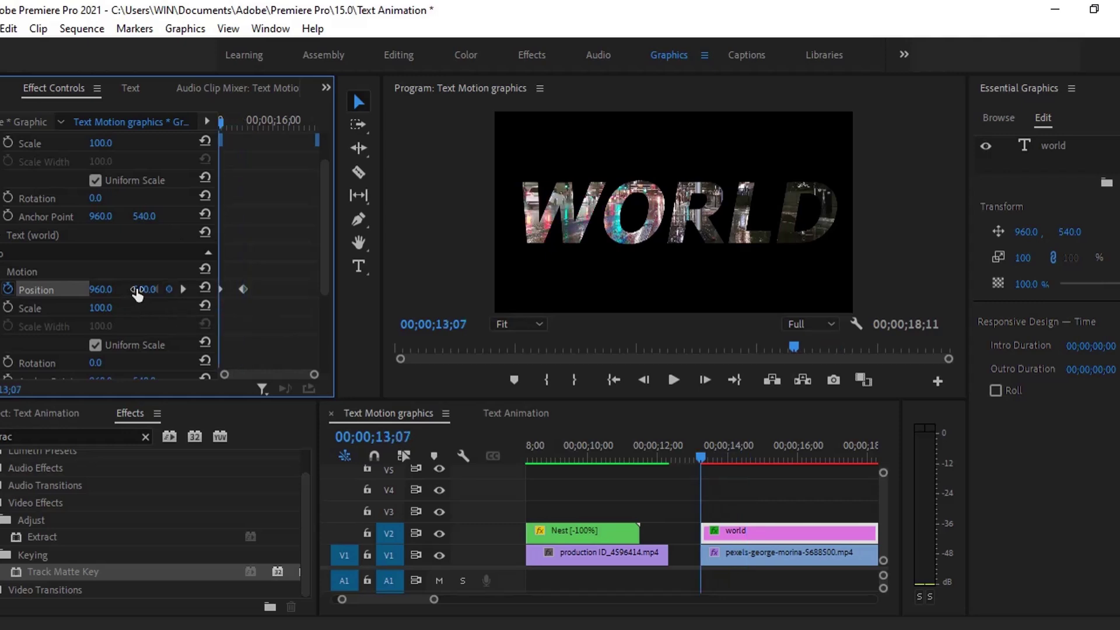
{"action": "left_click_drag", "start_coordinate": [221, 296], "coordinate": [462, 309]}
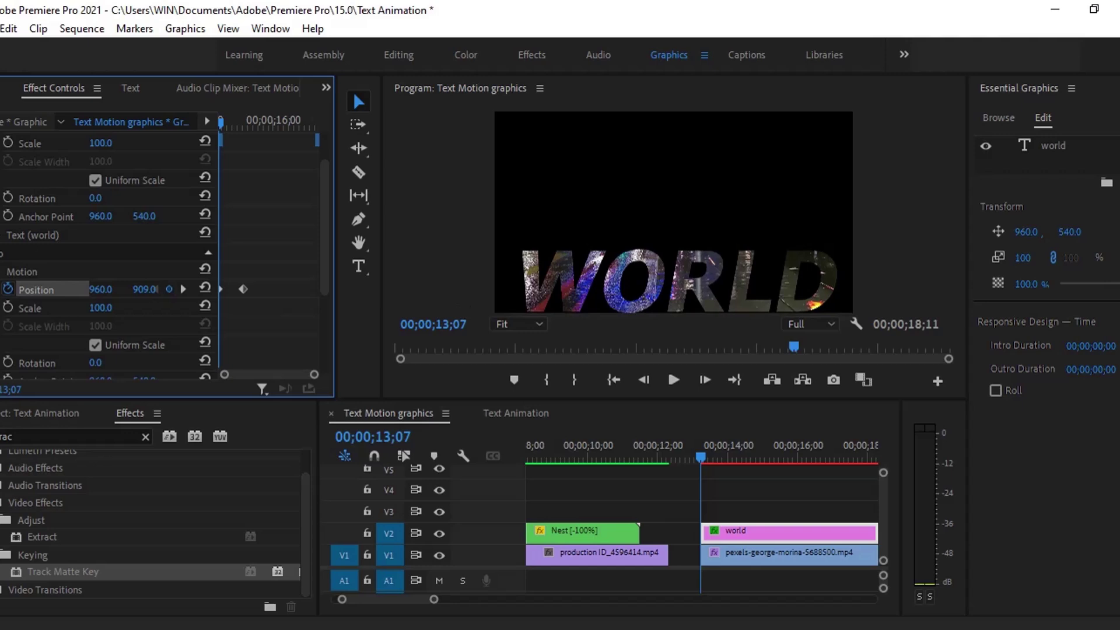
{"action": "left_click", "coordinate": [702, 458]}
{"action": "left_click_drag", "start_coordinate": [702, 453], "coordinate": [739, 450]}
Step: Nest the world title clip above the street footage in a sequence named Animation
{"action": "right_click", "coordinate": [765, 524]}
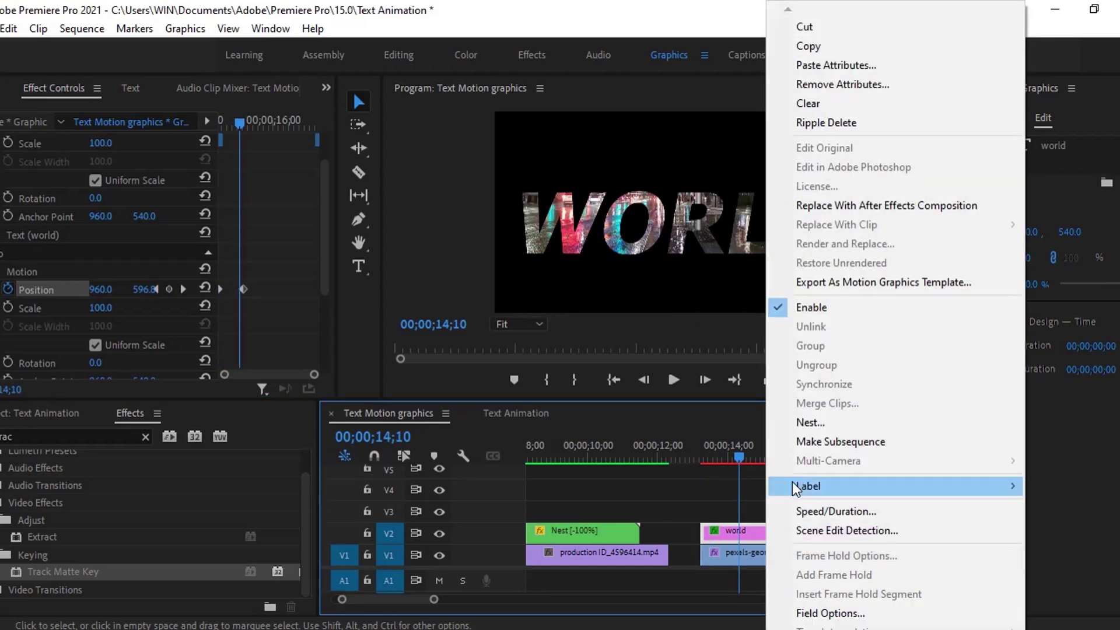
{"action": "left_click", "coordinate": [804, 419]}
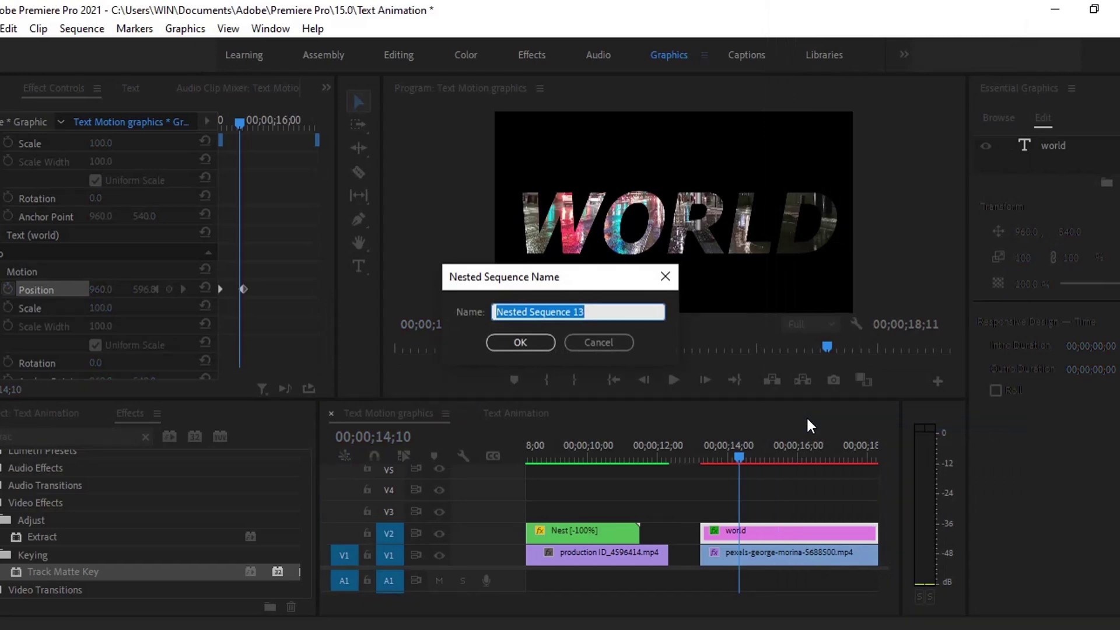
{"action": "type", "text": "Animation"}
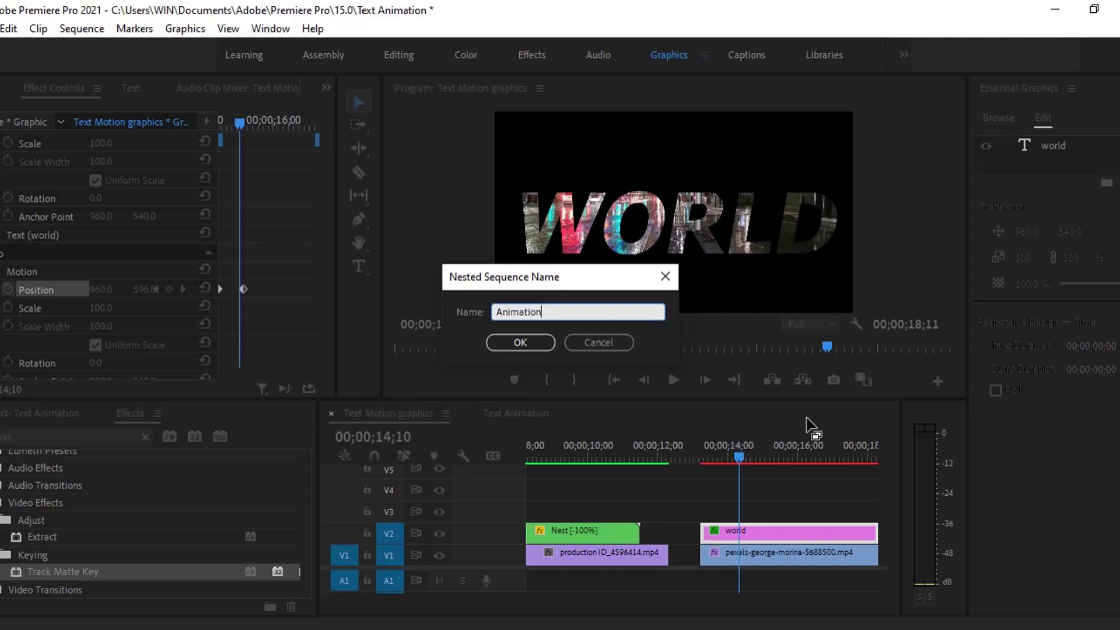
{"action": "key", "text": "Return"}
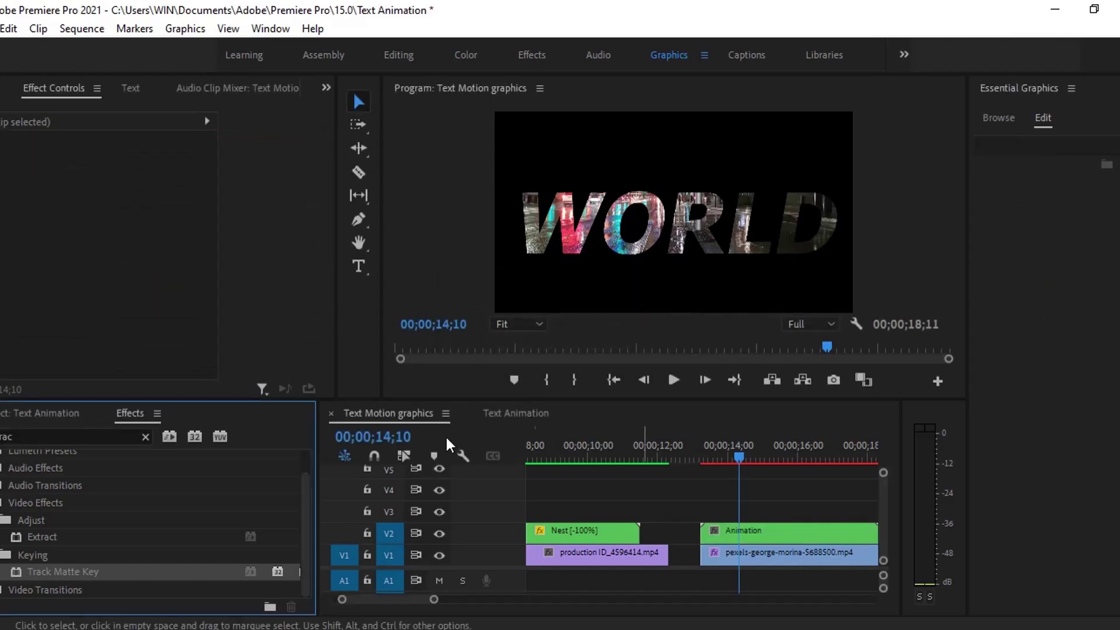
Step: Add a four-point opacity mask to the Animation nest at 00;00;14;28 and stretch its corners out around the whole word WORLD
{"action": "left_click", "coordinate": [782, 532]}
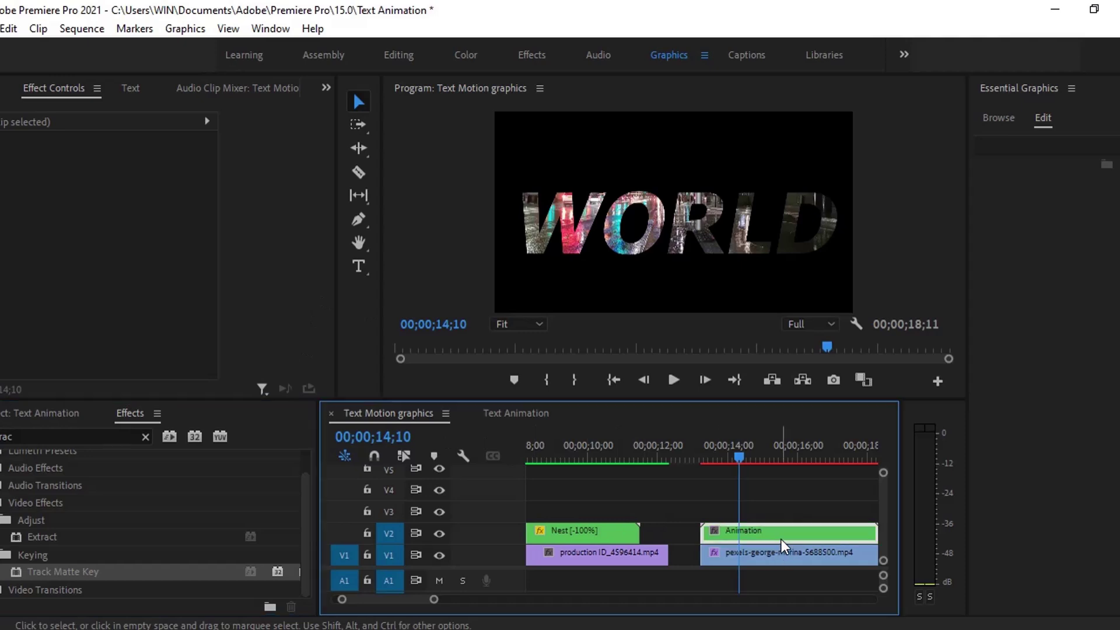
{"action": "scroll", "coordinate": [278, 231], "scroll_direction": "down", "scroll_amount": 1}
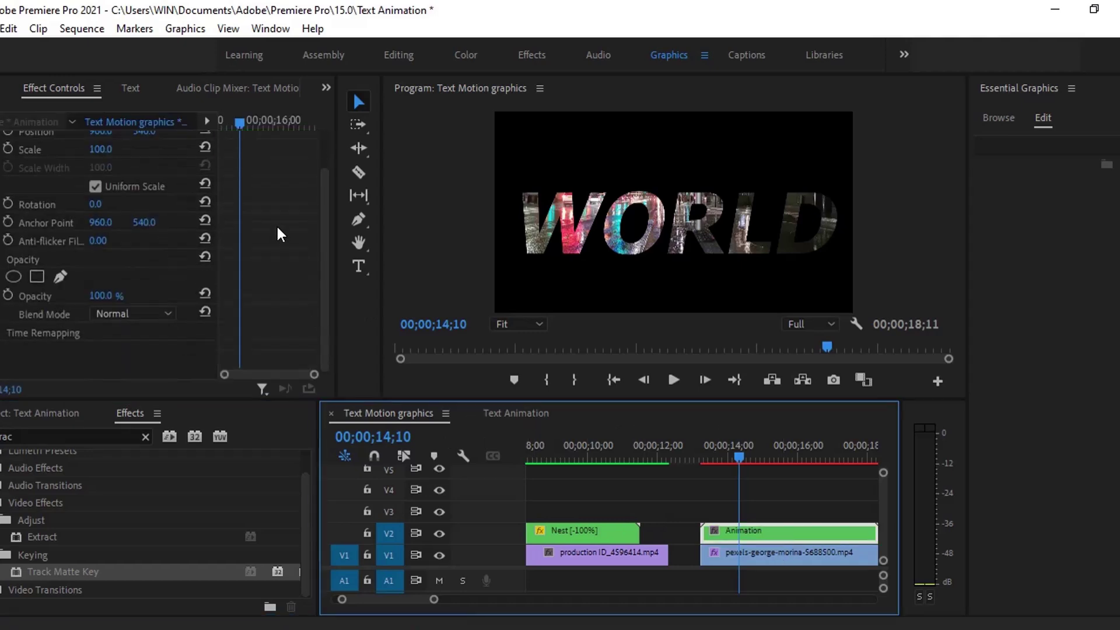
{"action": "left_click_drag", "start_coordinate": [741, 447], "coordinate": [760, 456]}
{"action": "left_click", "coordinate": [31, 275]}
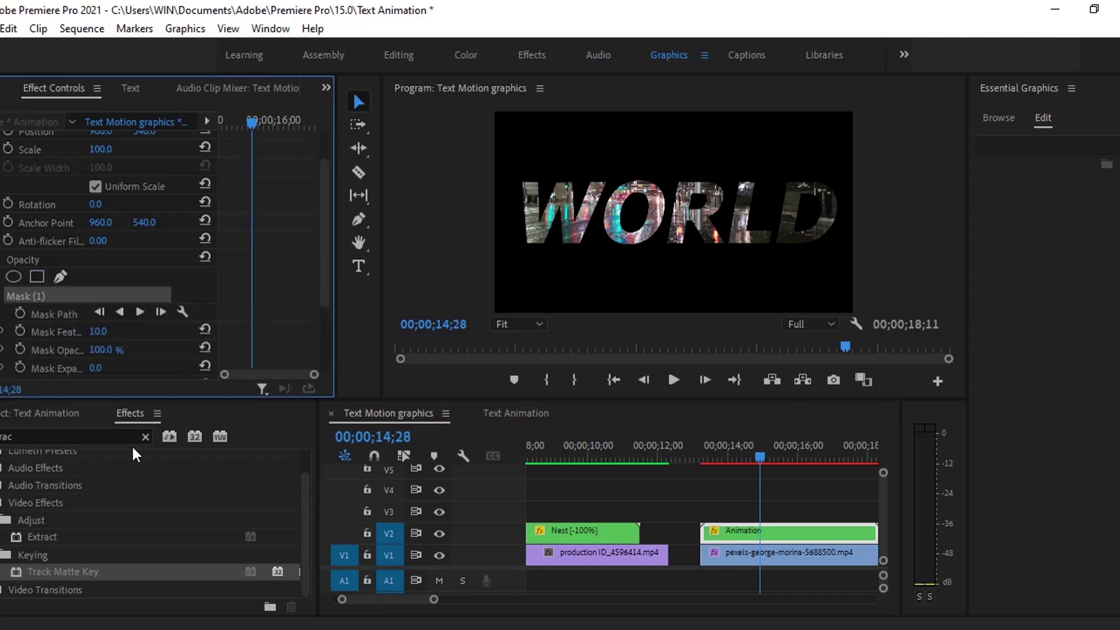
{"action": "left_click_drag", "start_coordinate": [630, 188], "coordinate": [505, 150]}
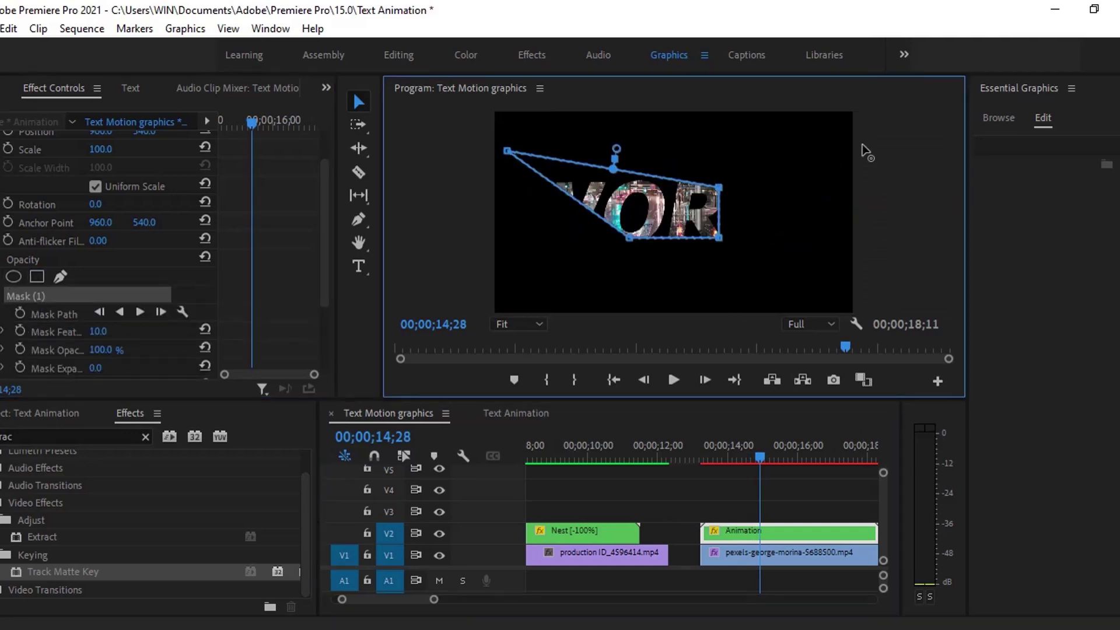
{"action": "left_click_drag", "start_coordinate": [719, 238], "coordinate": [853, 256]}
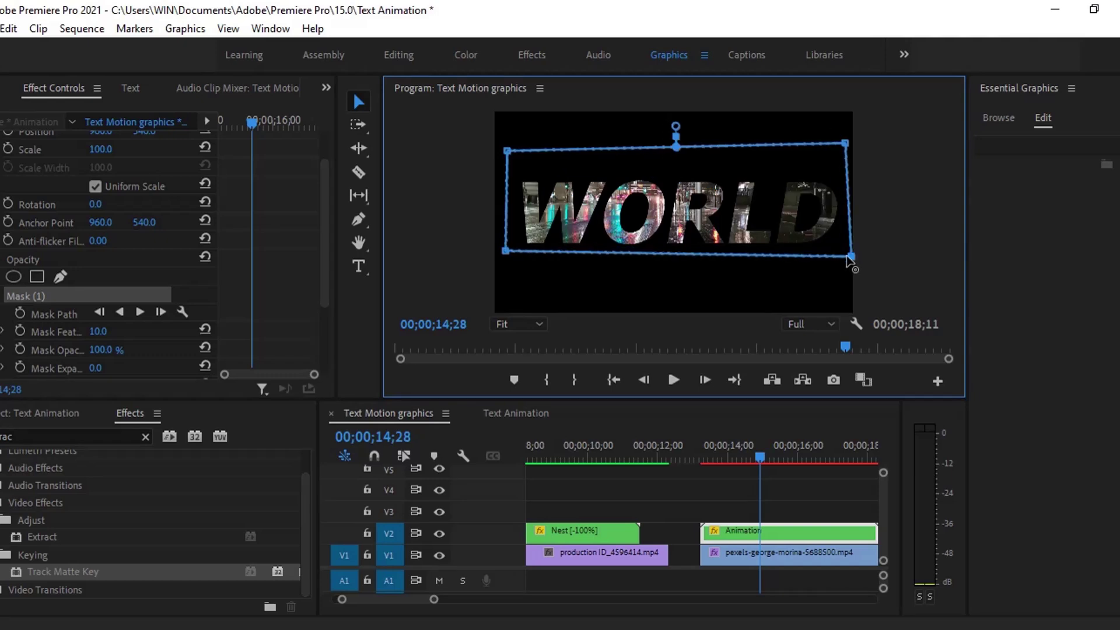
{"action": "left_click_drag", "start_coordinate": [850, 258], "coordinate": [846, 254]}
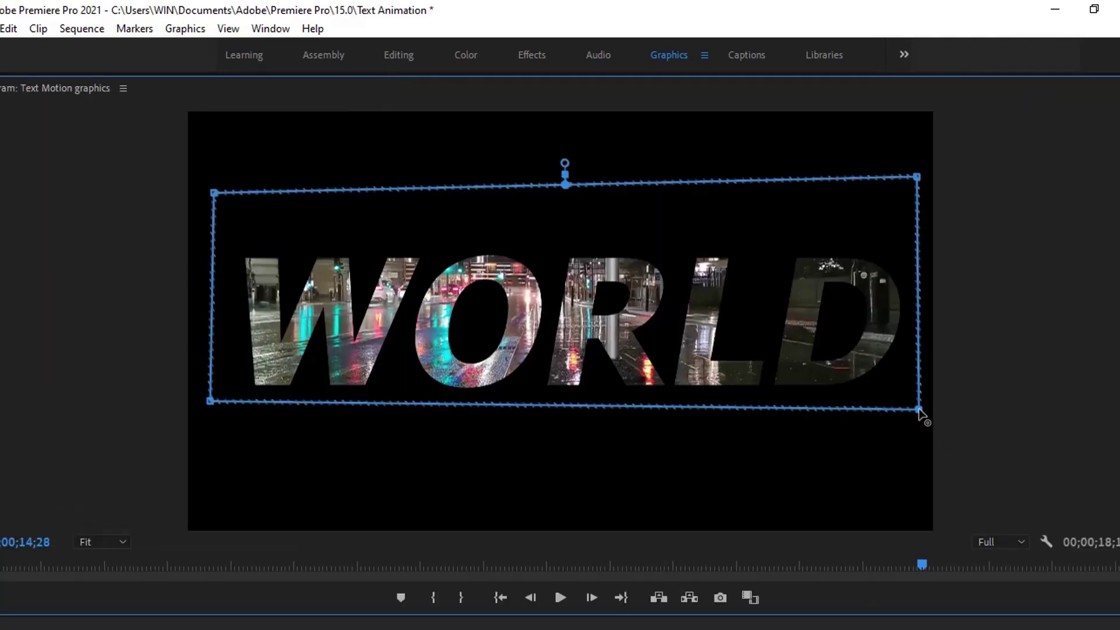
Step: Straighten the mask around WORLD by levelling its two right-hand corners with the left ones in an enlarged preview
{"action": "left_click_drag", "start_coordinate": [919, 410], "coordinate": [921, 400]}
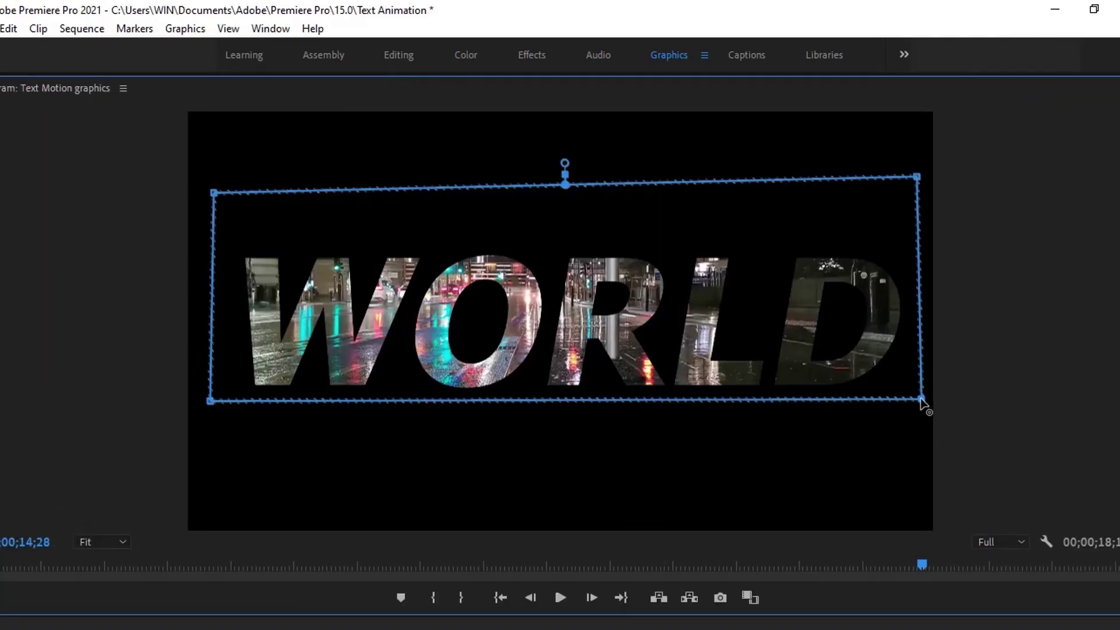
{"action": "left_click_drag", "start_coordinate": [917, 182], "coordinate": [920, 198]}
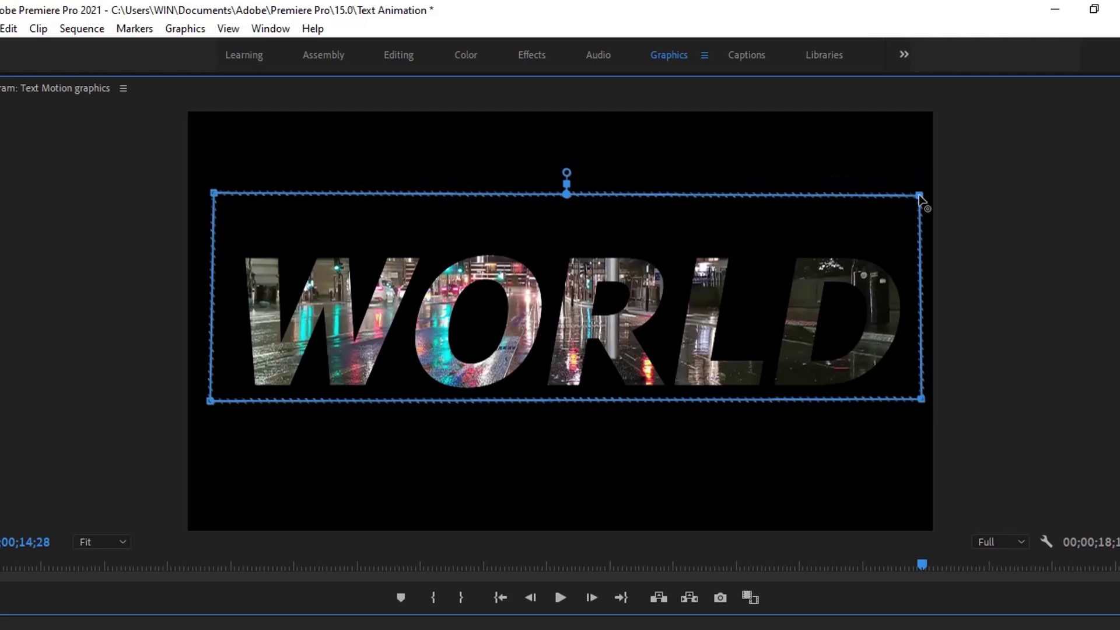
{"action": "key", "text": "grave"}
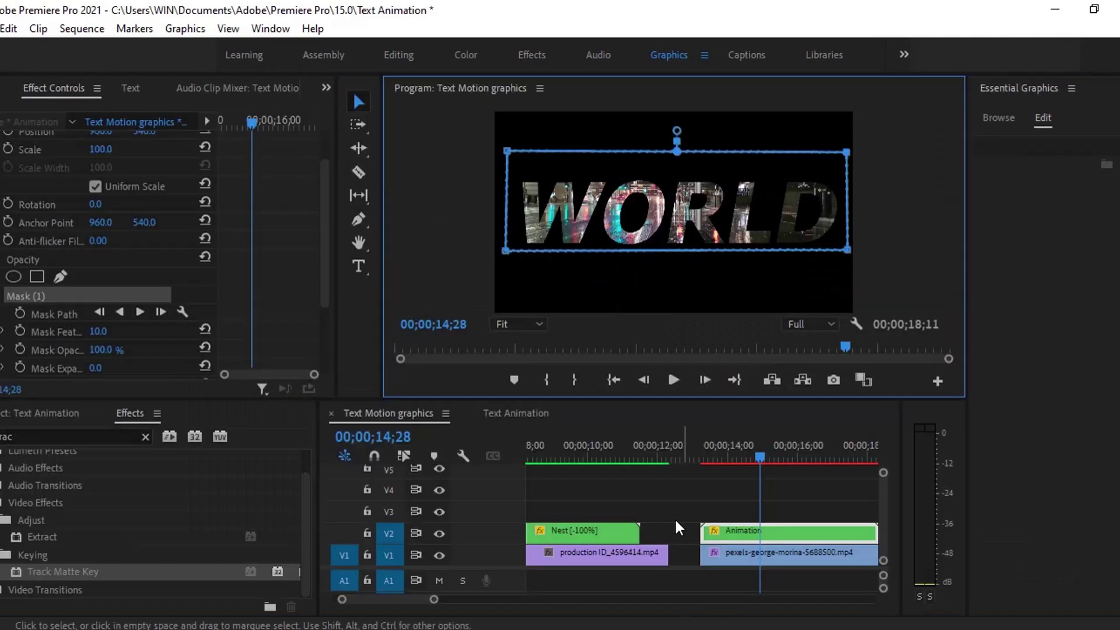
Step: Render and play the masked title from 00;00;13;07 to check how WORLD rises out of the mask's lower edge
{"action": "key", "text": "Up"}
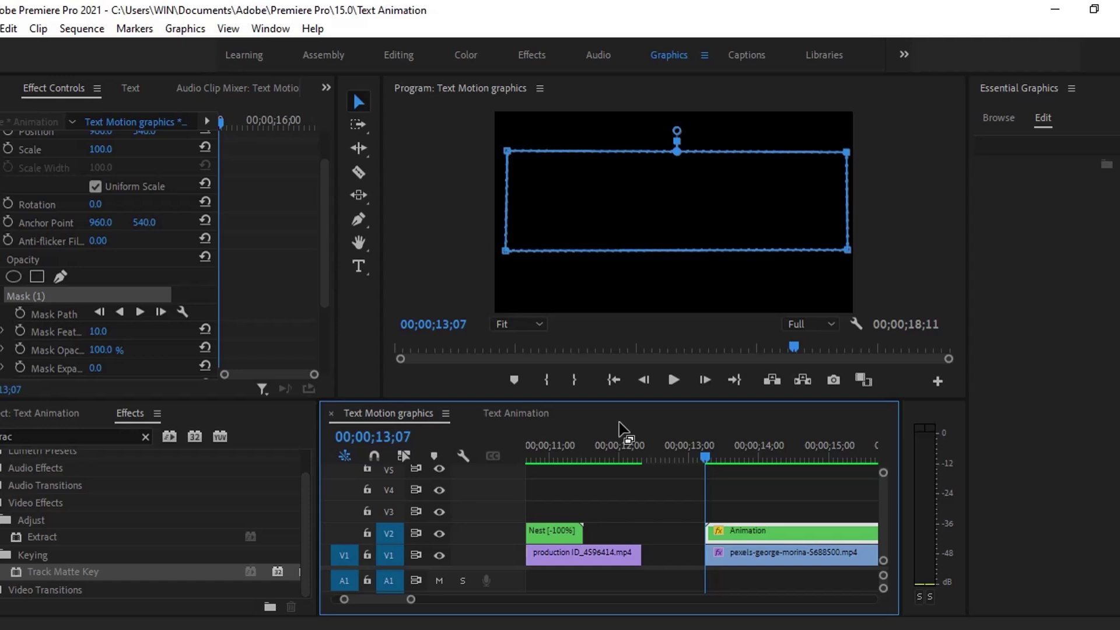
{"action": "key", "text": "space"}
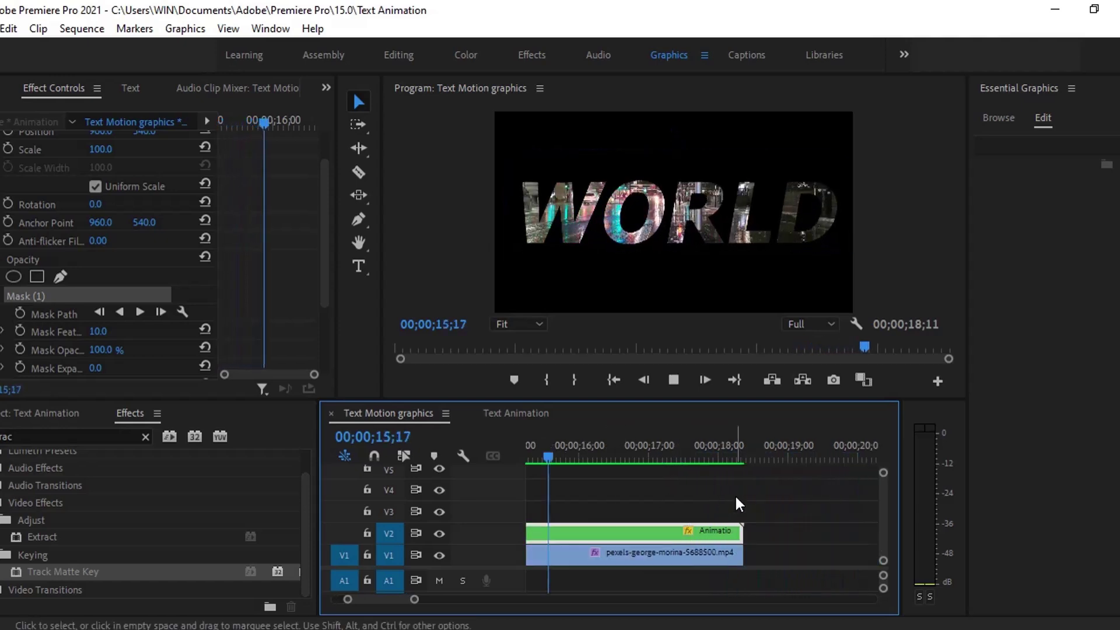
{"action": "key", "text": "Up"}
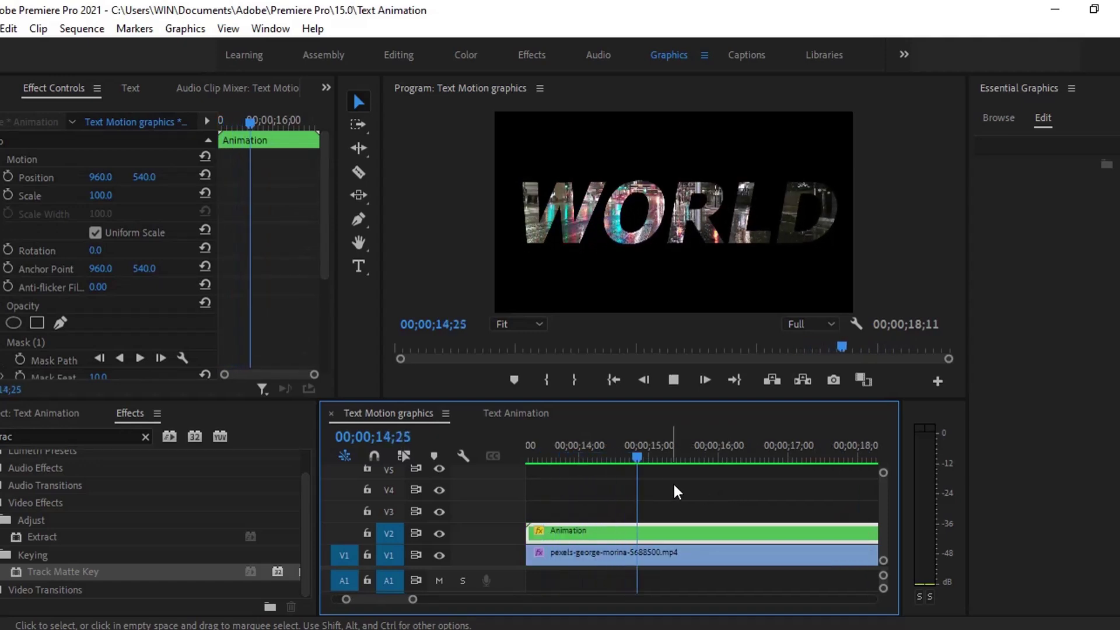
{"action": "key", "text": "space"}
{"action": "key", "text": "space"}
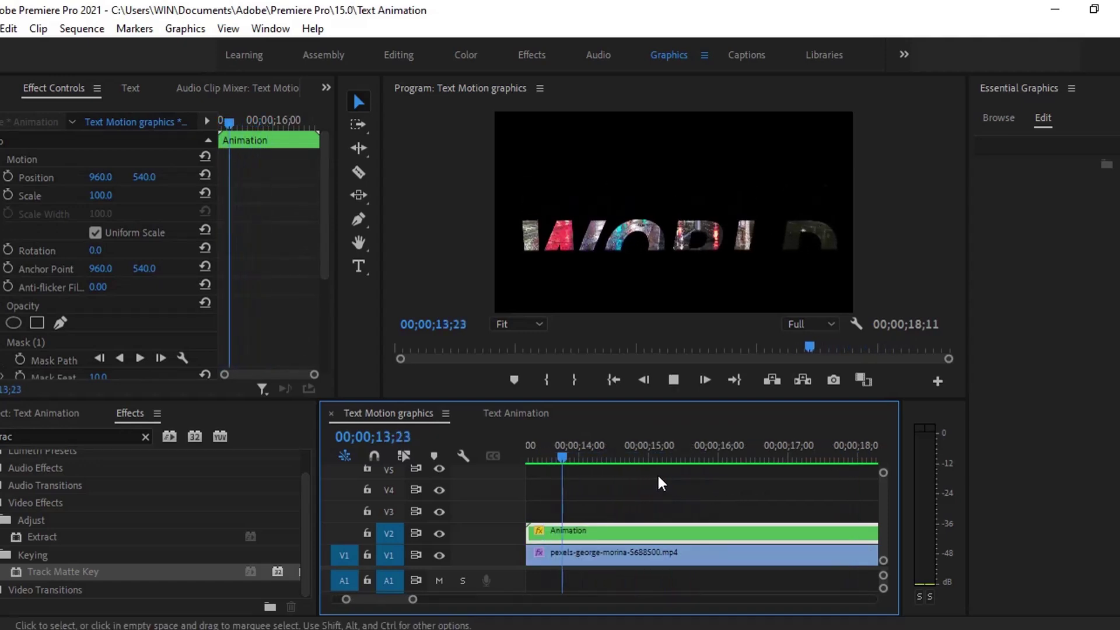
{"action": "key", "text": "space"}
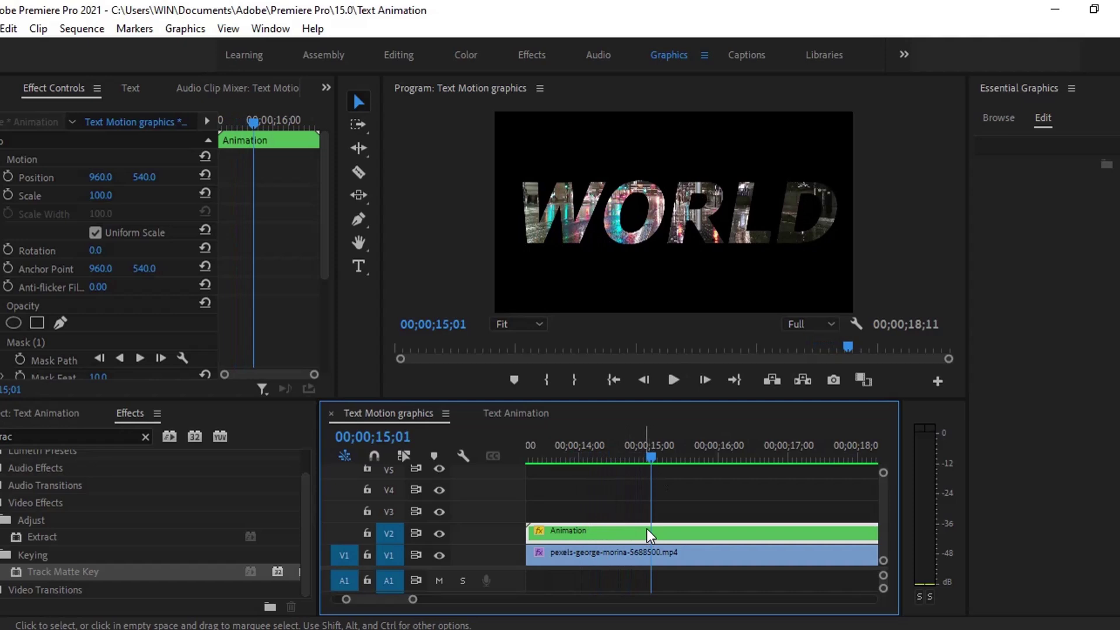
Step: Inside the Animation nest, move world's second Motion Position keyframe slightly earlier, and apply Ease Out to the first keyframe and Ease In to the second
{"action": "double_click", "coordinate": [618, 530]}
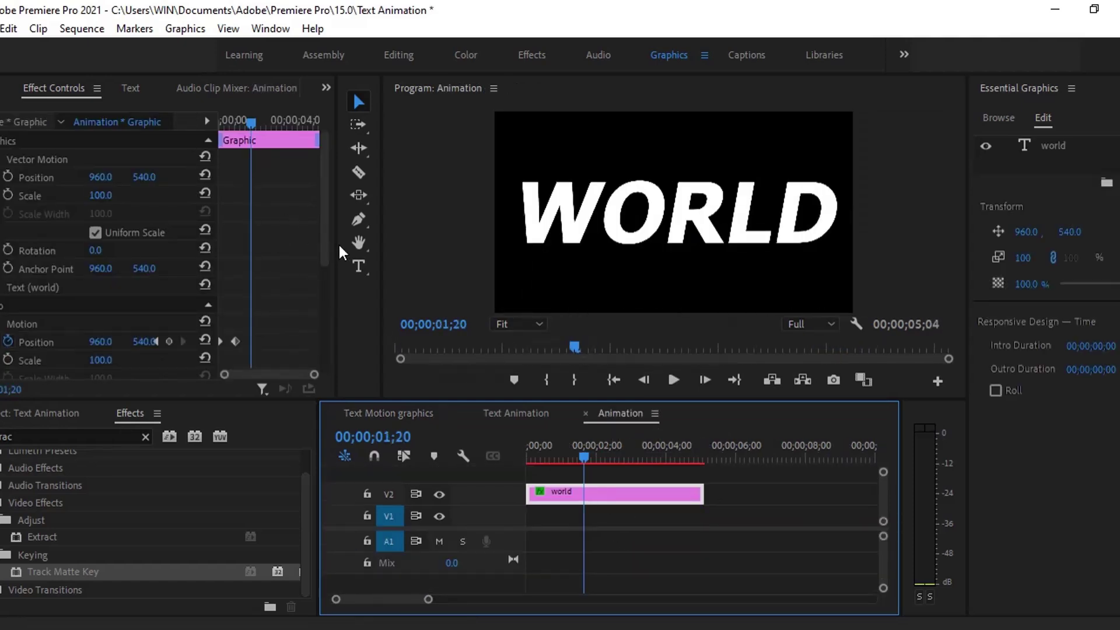
{"action": "left_click_drag", "start_coordinate": [324, 230], "coordinate": [309, 278]}
{"action": "key", "text": "Home"}
{"action": "right_click", "coordinate": [220, 254]}
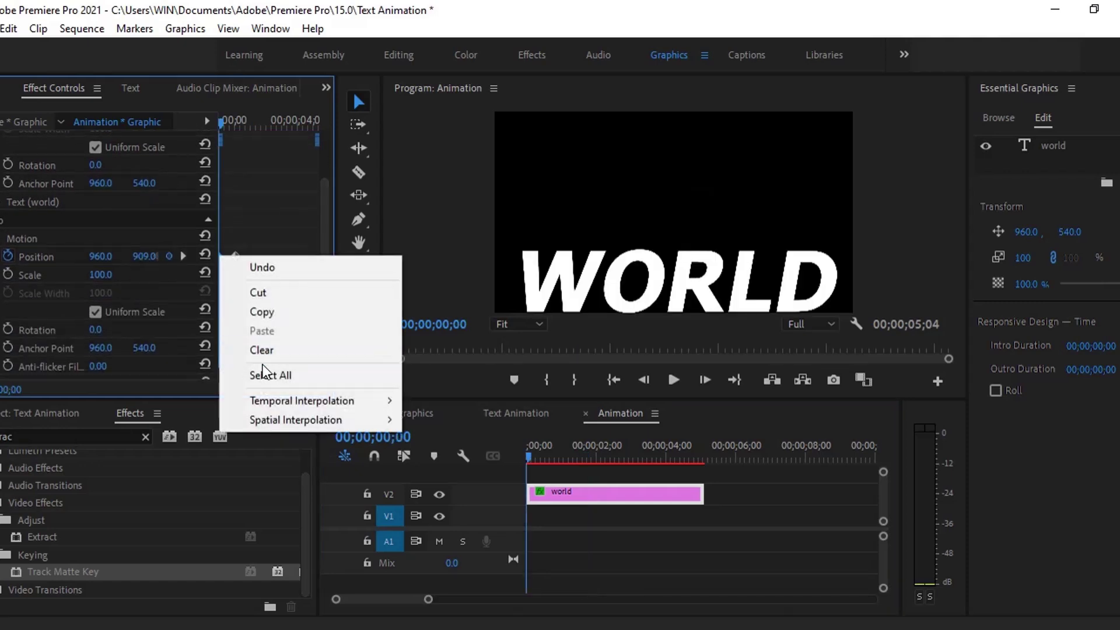
{"action": "mouse_move", "coordinate": [362, 401]}
{"action": "left_click", "coordinate": [444, 527]}
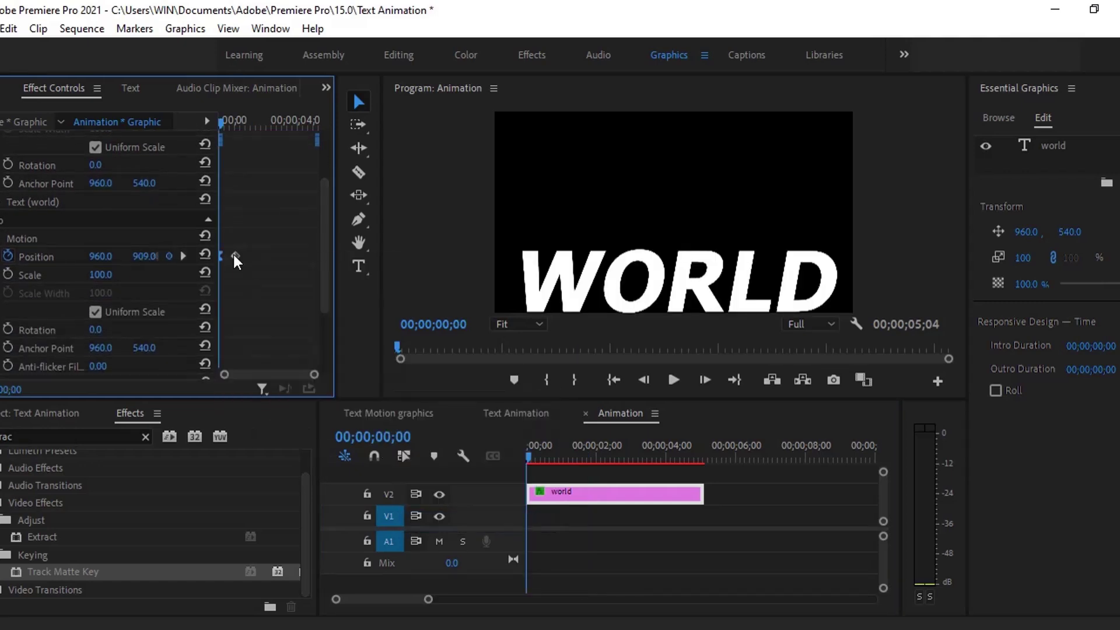
{"action": "right_click", "coordinate": [235, 255]}
{"action": "mouse_move", "coordinate": [385, 400]}
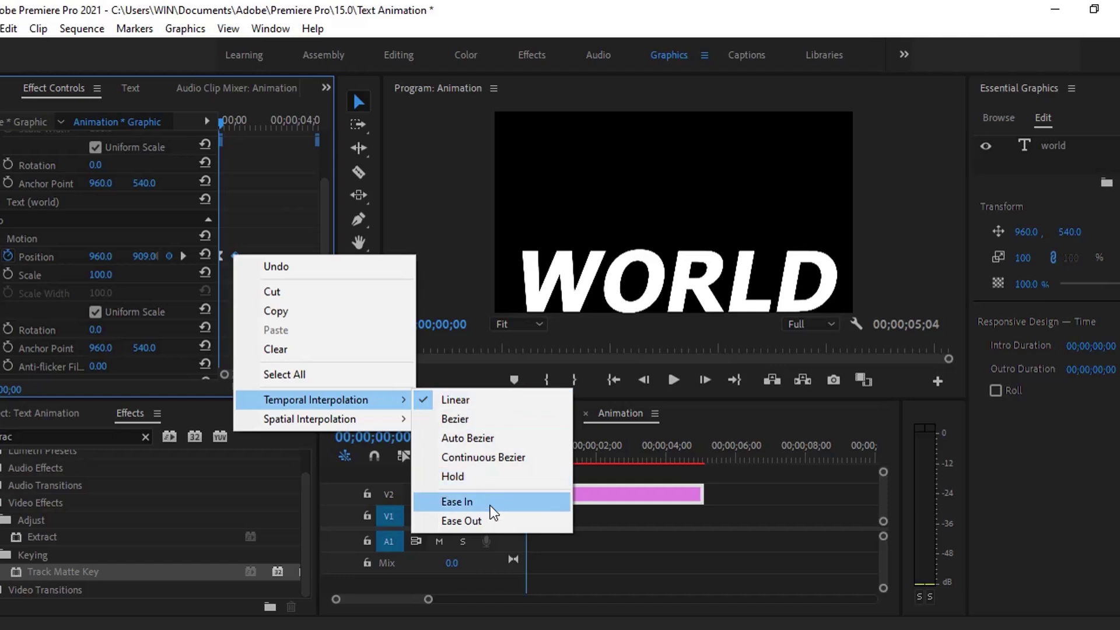
{"action": "left_click", "coordinate": [461, 501]}
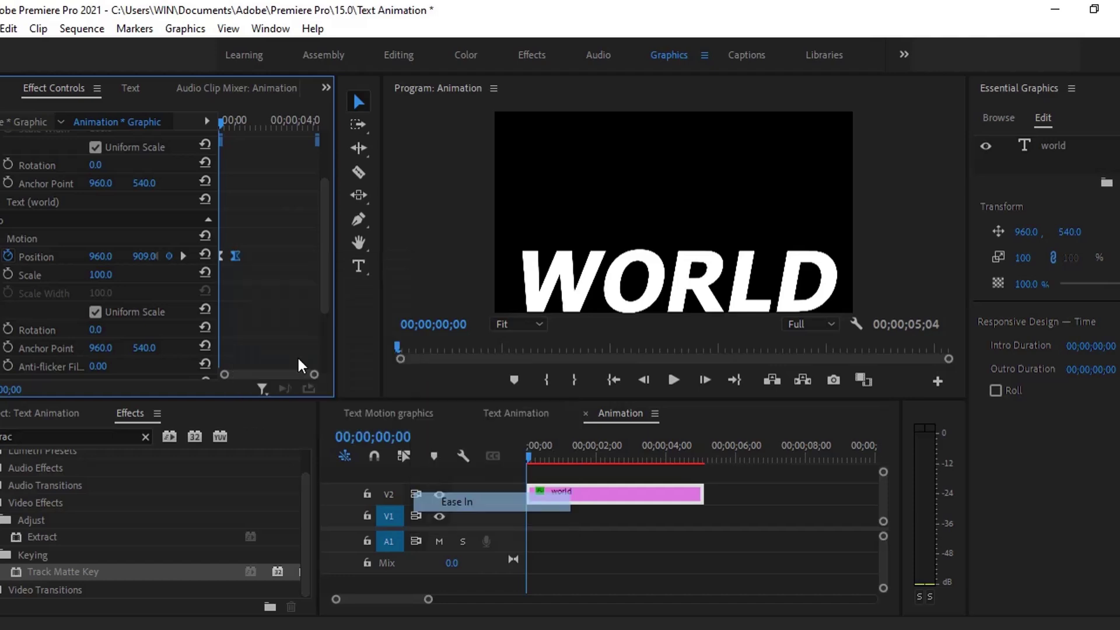
Step: Return to the Text Motion graphics sequence and replay the eased WORLD reveal from the start of the Animation nest
{"action": "left_click", "coordinate": [415, 415]}
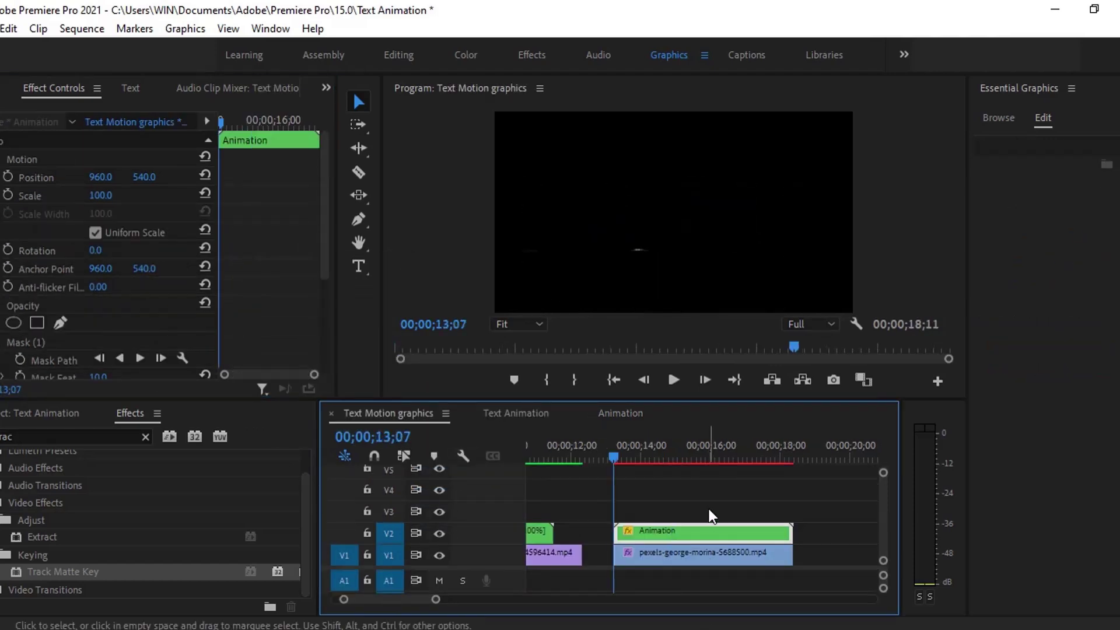
{"action": "key", "text": "p"}
{"action": "key", "text": "space"}
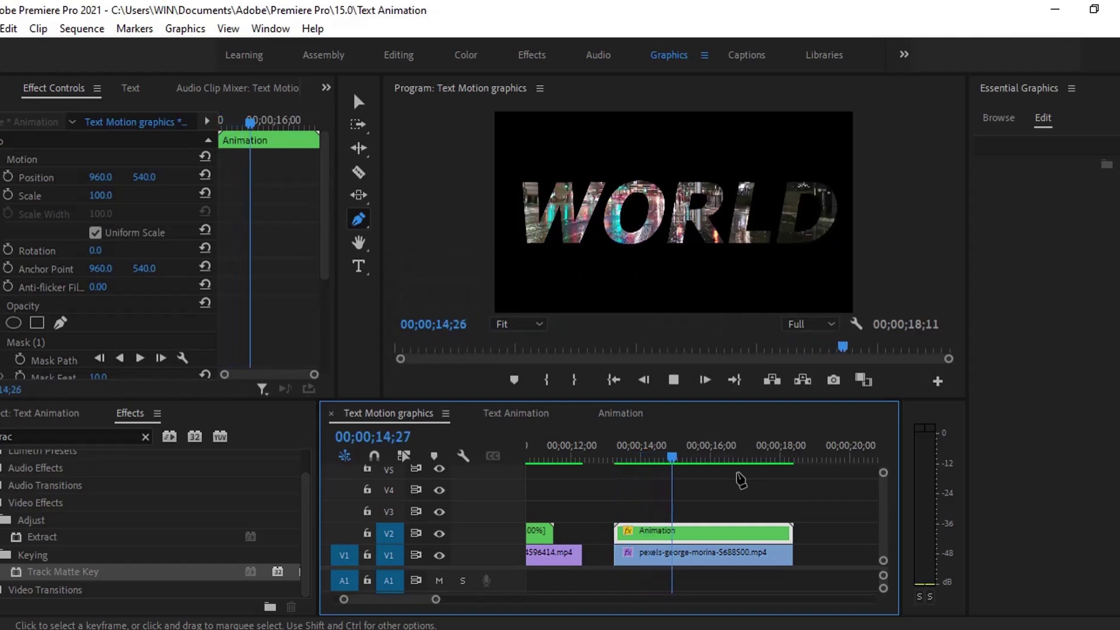
{"action": "key", "text": "Up"}
{"action": "key", "text": "space"}
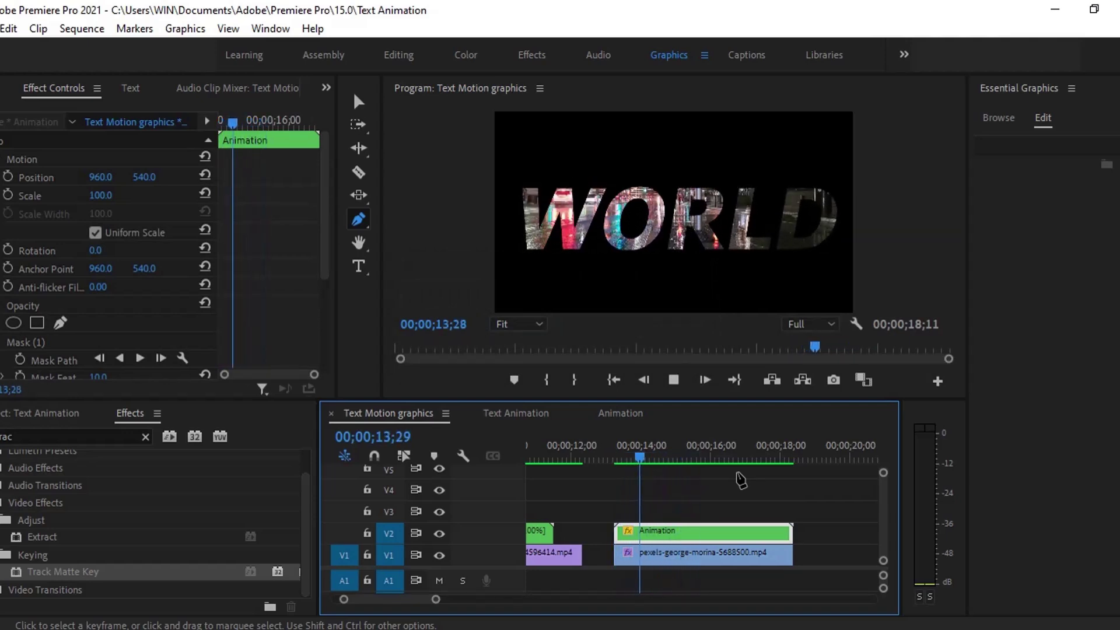